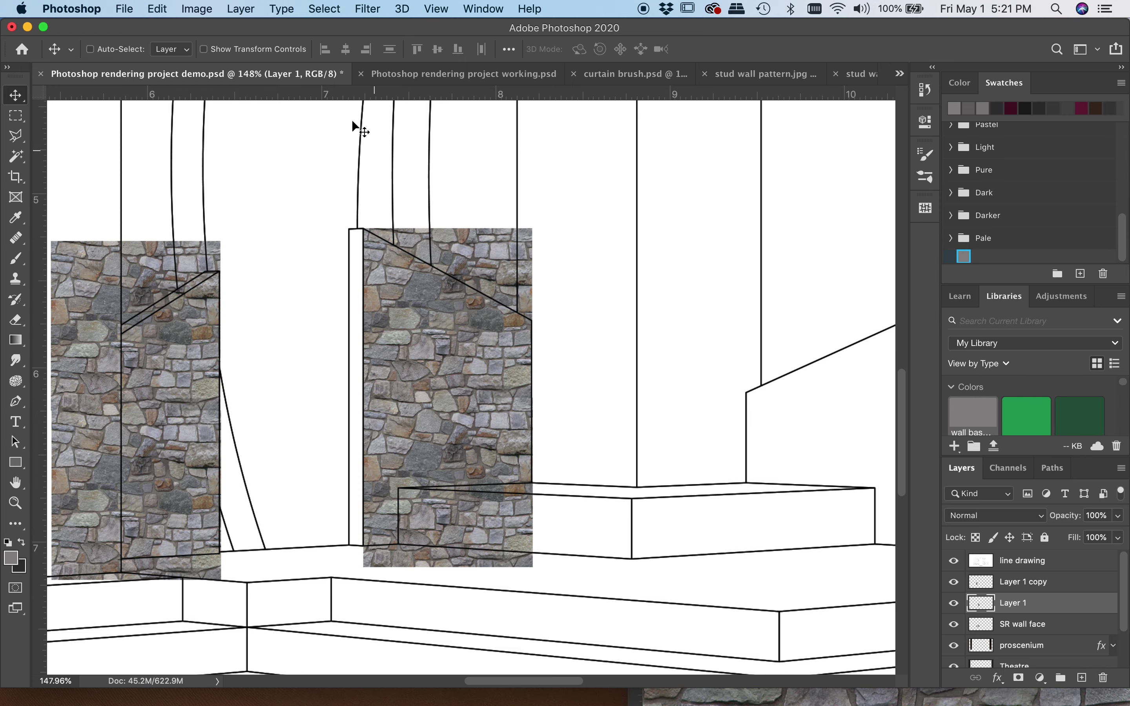
Apply a Perspective transform to Layer 1's stone texture, narrowing its height toward the right edge to match the wall's perspective.
left_click(168, 8)
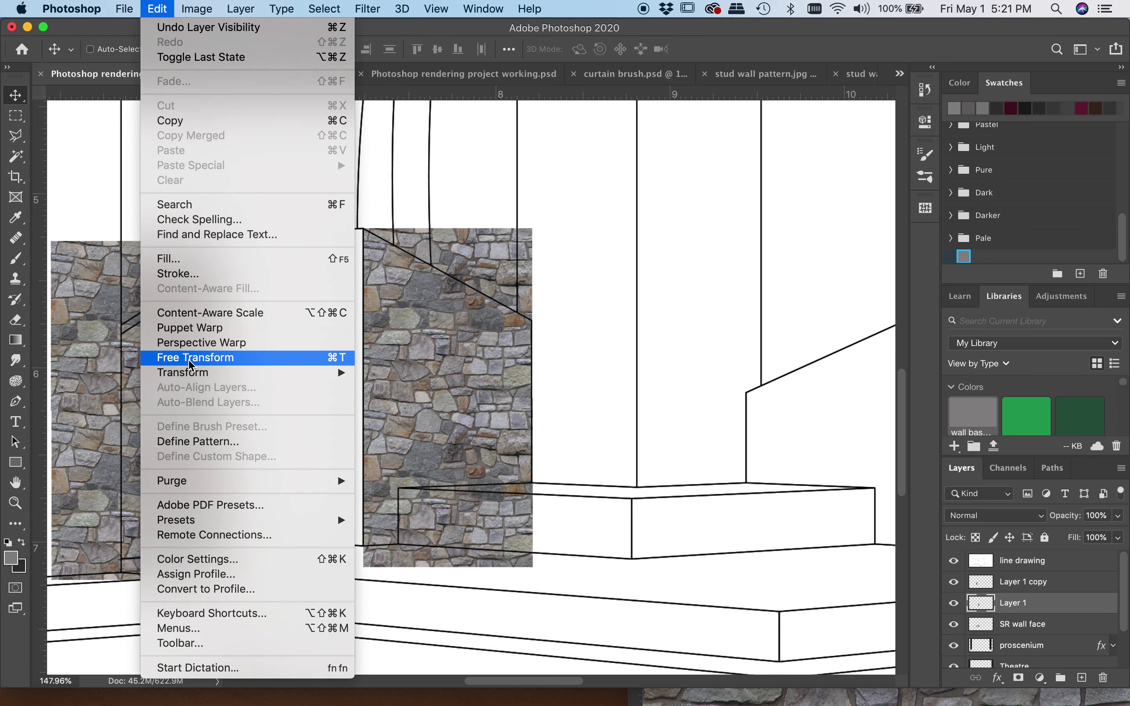
mouse_move(192, 374)
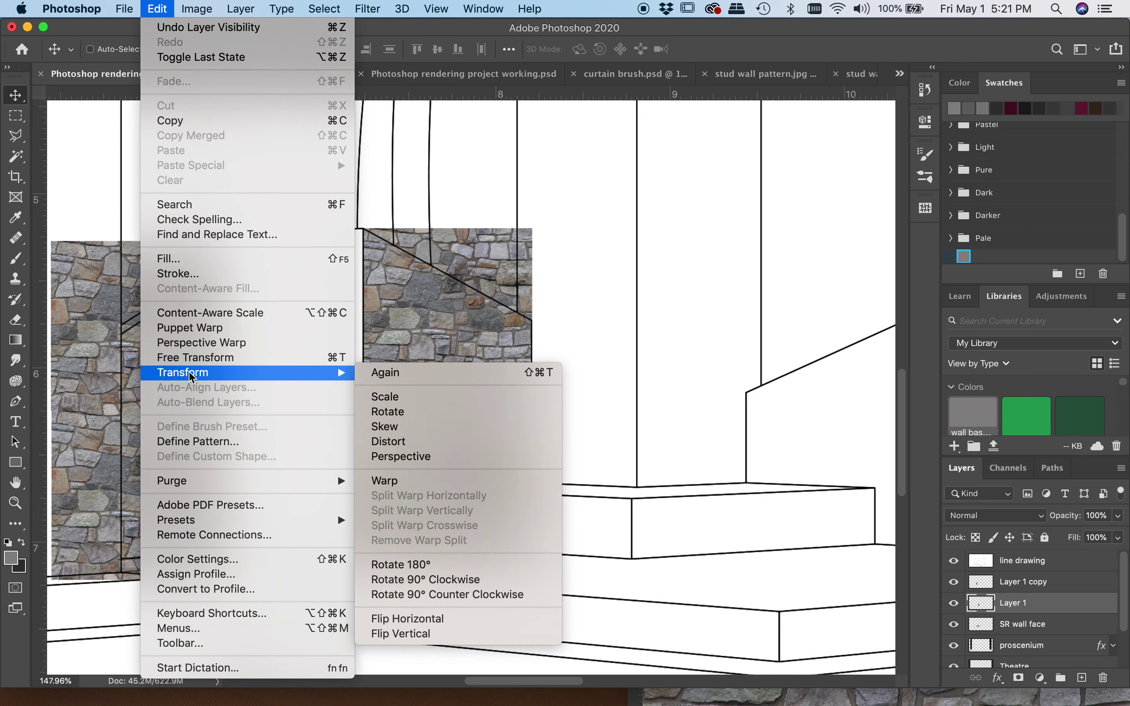
left_click(401, 456)
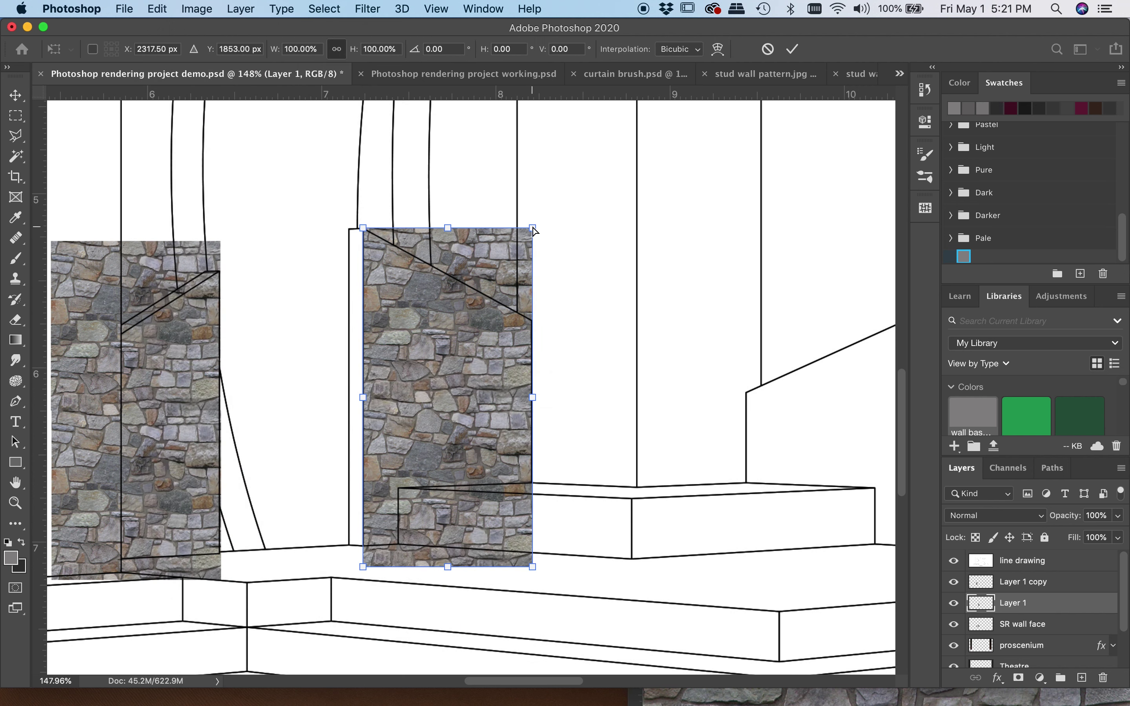
left_click_drag(533, 230, 533, 242)
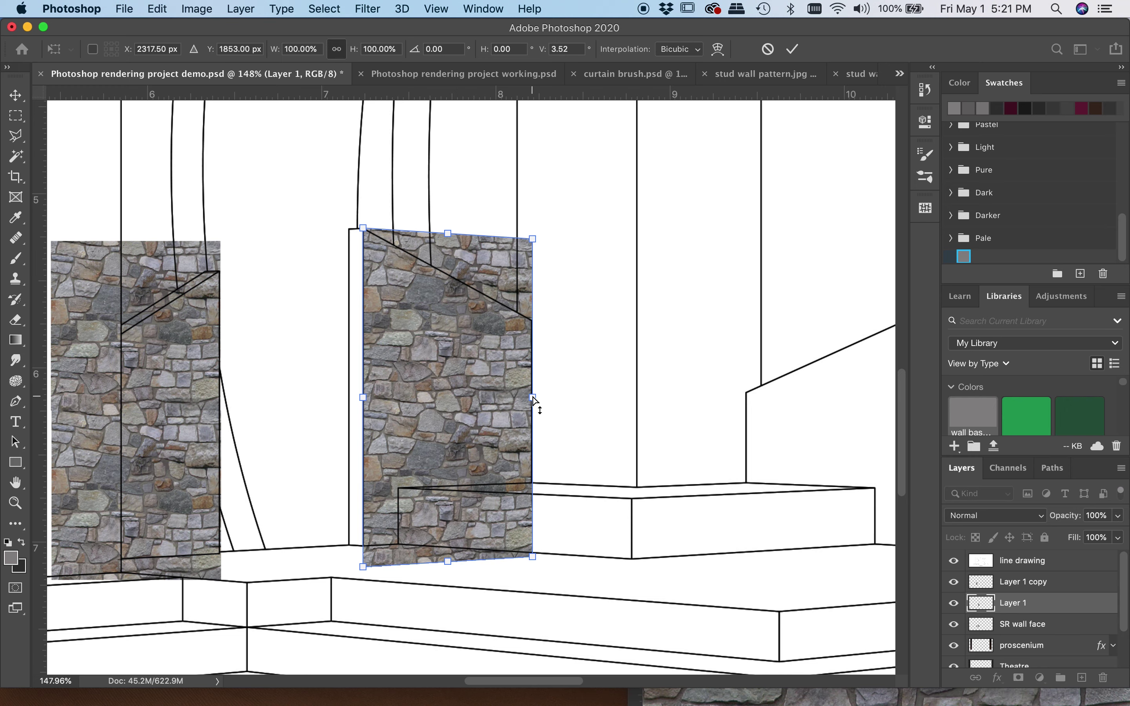
left_click_drag(534, 400, 533, 411)
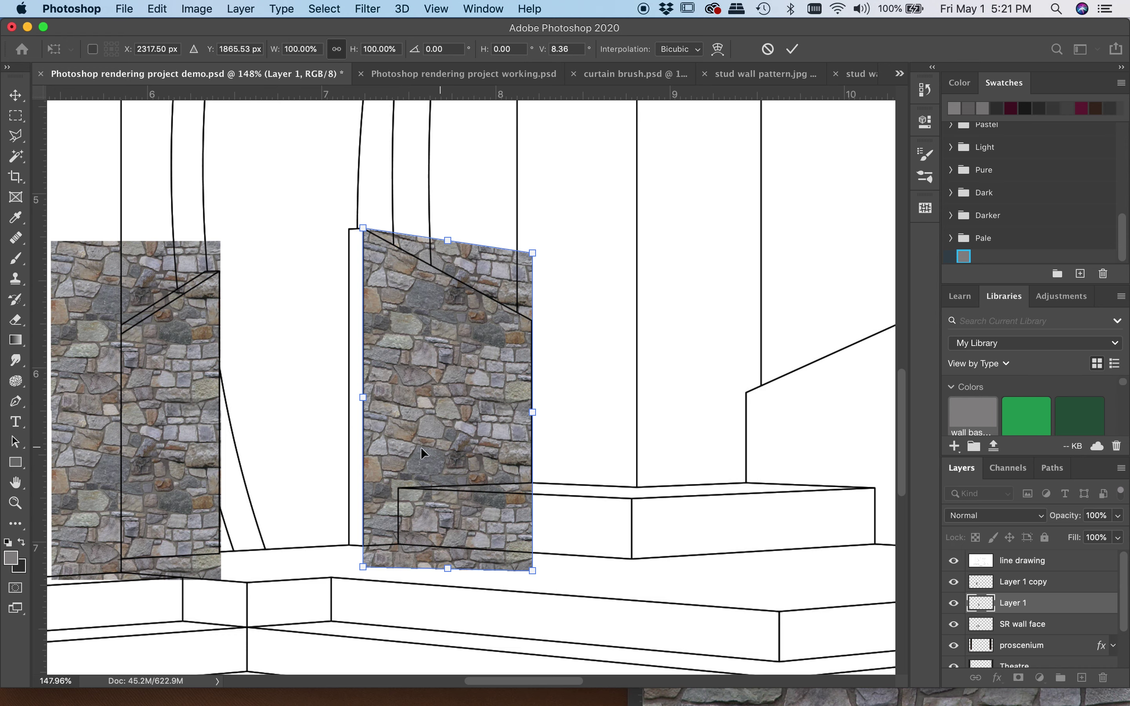
scroll(419, 430, "down", 5)
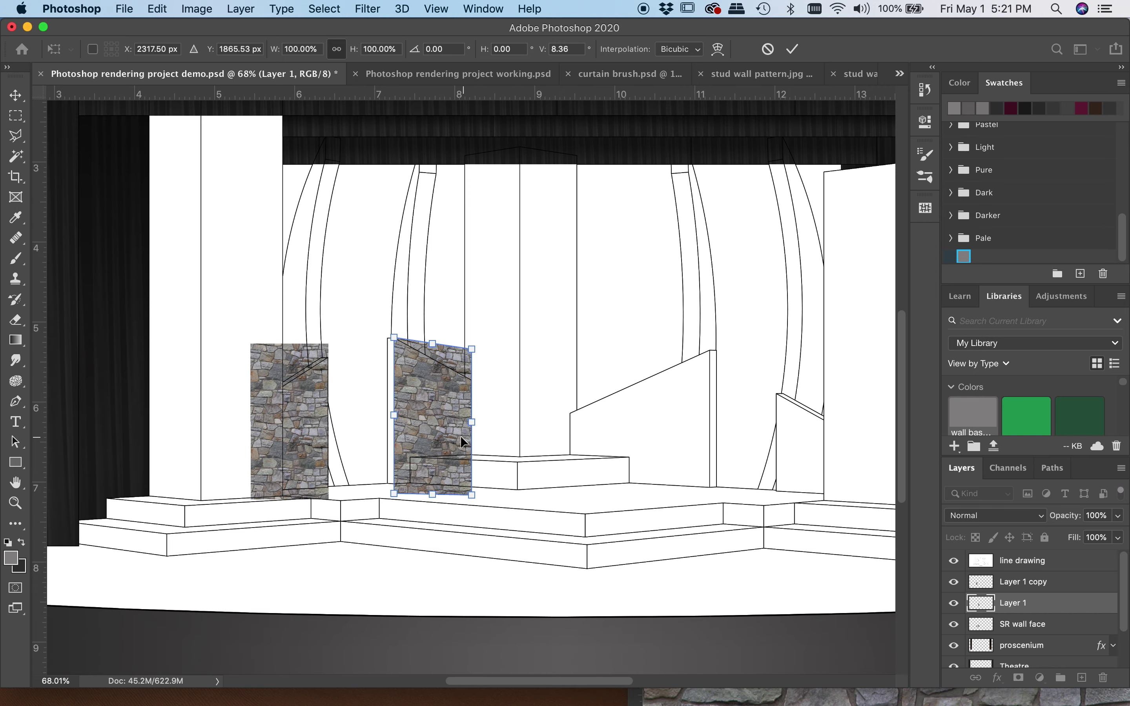
scroll(418, 448, "up", 5)
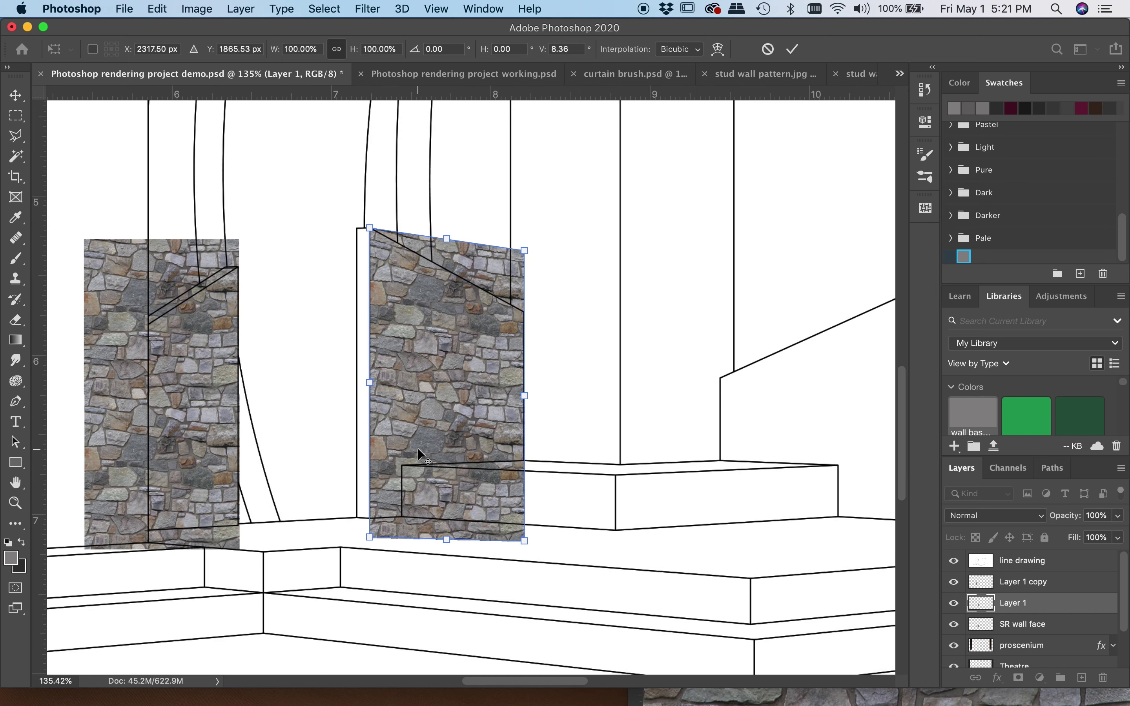
scroll(417, 448, "up", 3)
left_click_drag(563, 381, 560, 369)
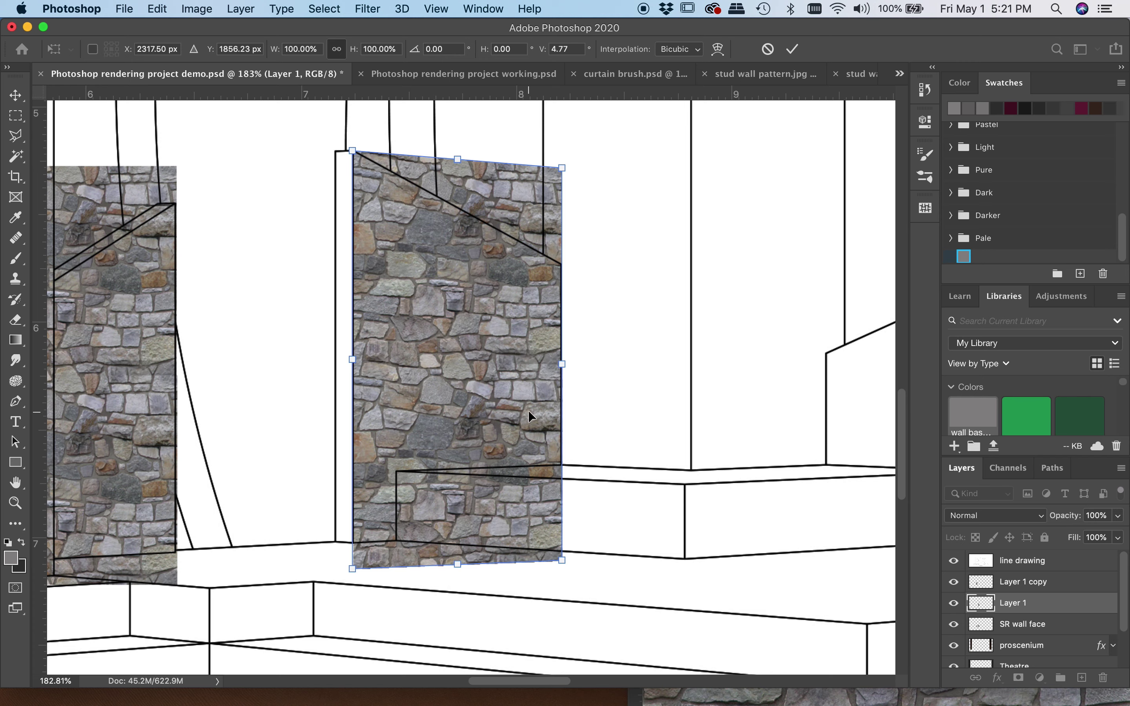
mouse_move(563, 179)
left_mouse_down()
mouse_move(559, 167)
mouse_move(579, 171)
mouse_move(555, 186)
left_mouse_up()
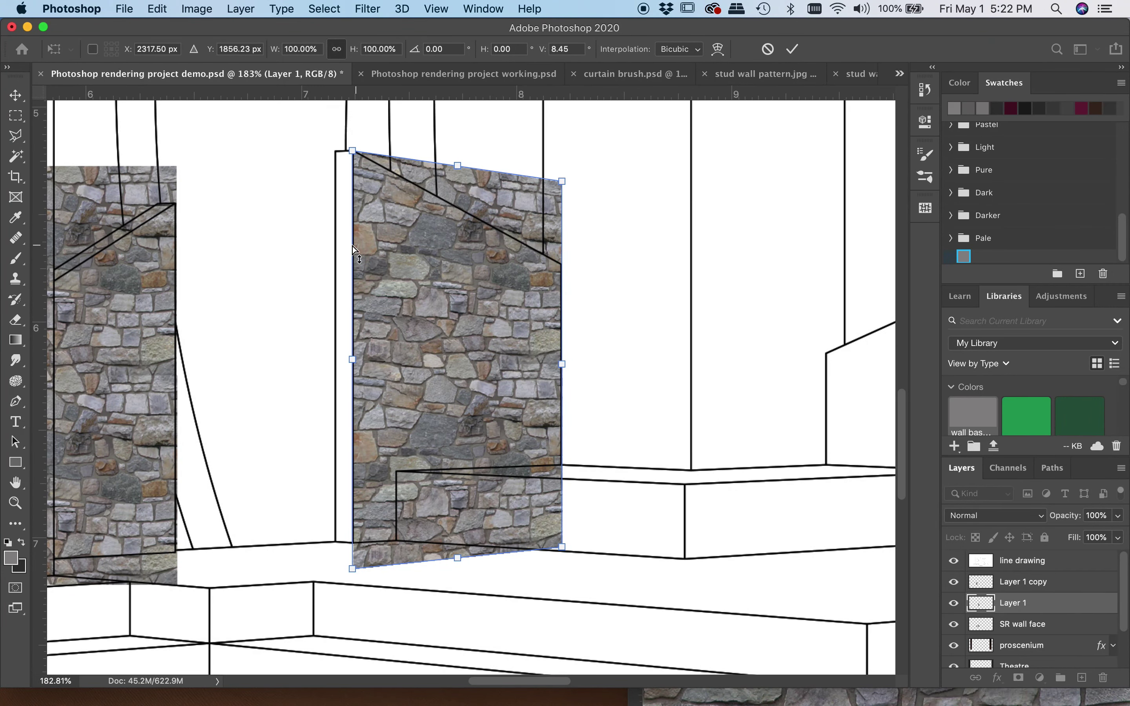
left_click_drag(560, 181, 560, 182)
key("Return")
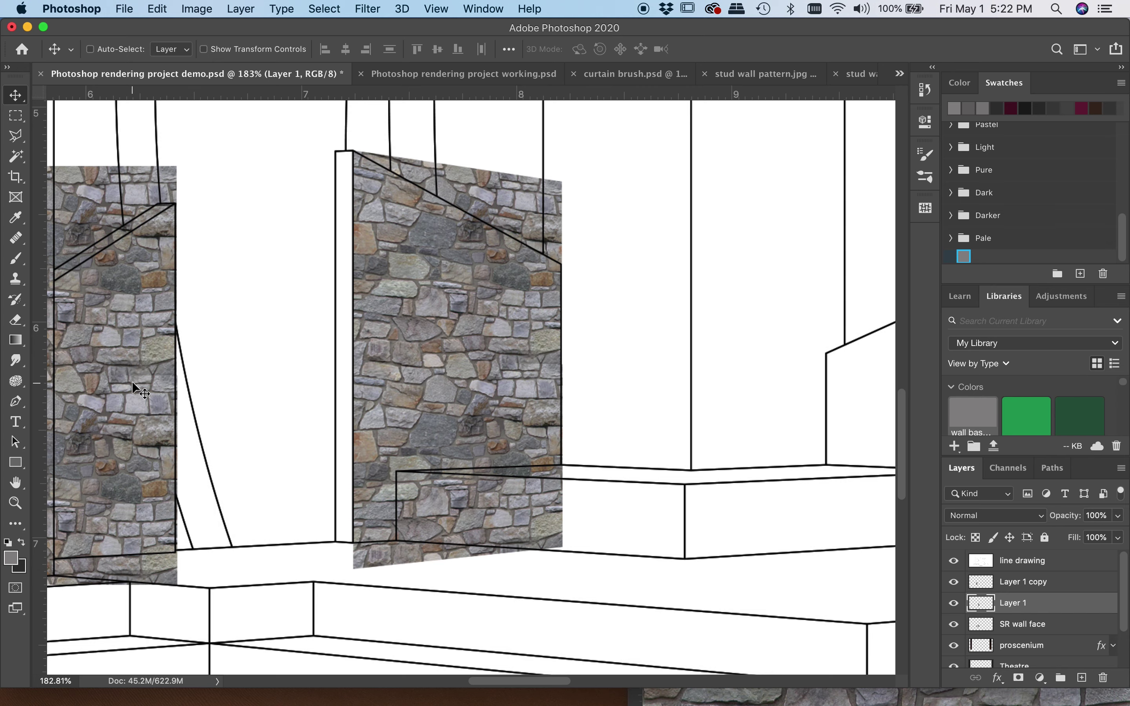
Apply a Perspective transform to Layer 1 copy's stone texture, making its left edge taller and its right edge shorter.
left_click(1052, 588)
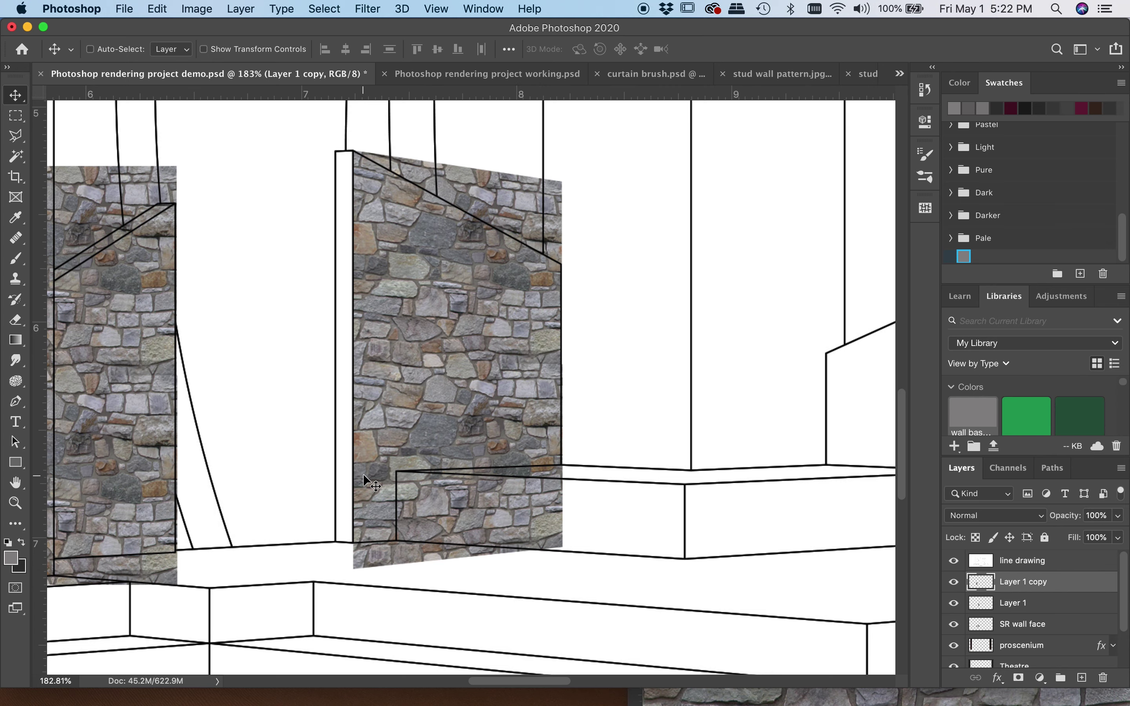
scroll(363, 473, "left", 5)
left_click(156, 9)
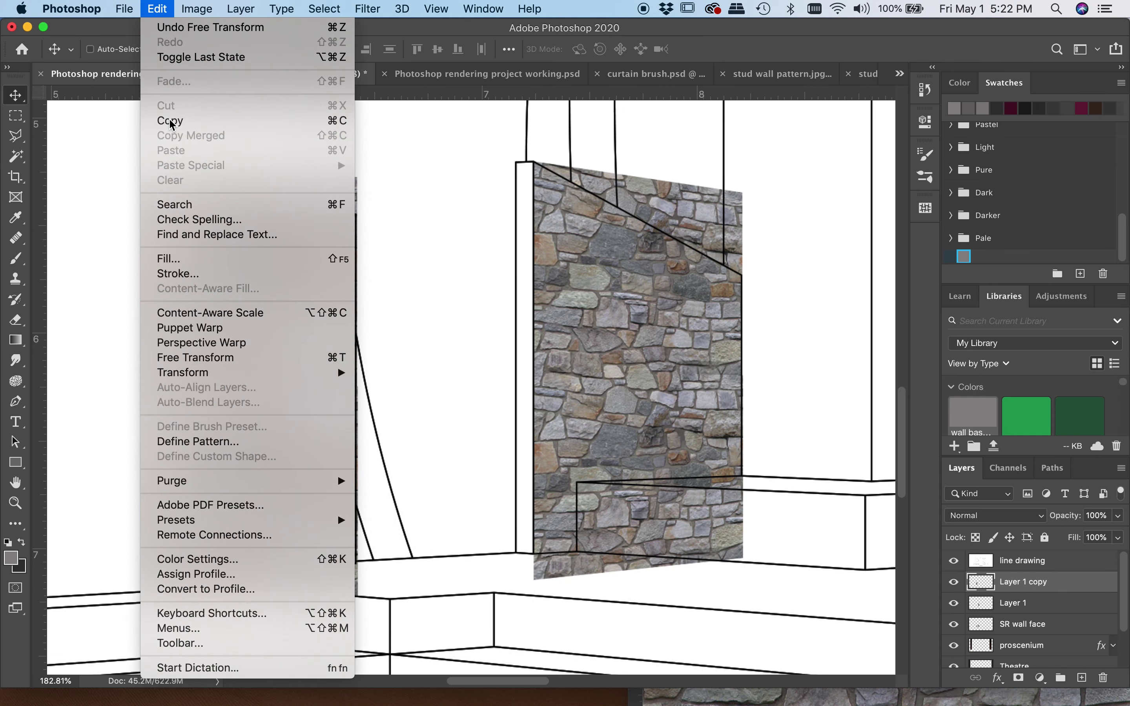
mouse_move(202, 372)
left_click(390, 457)
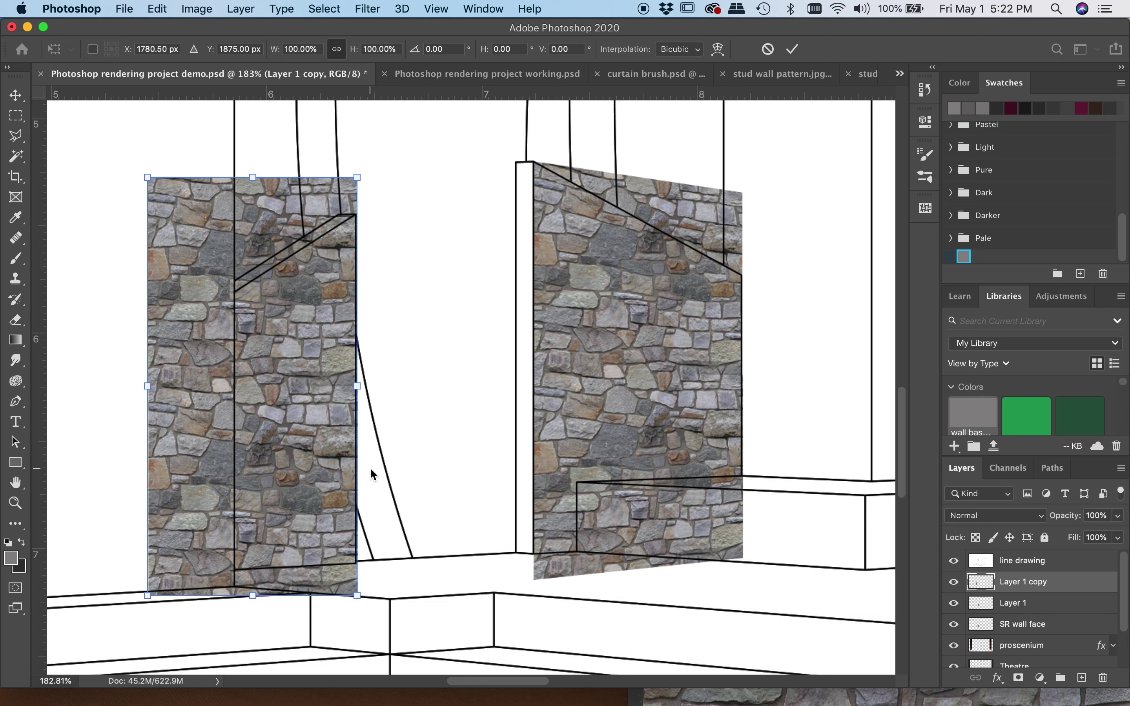
left_click_drag(357, 182, 351, 200)
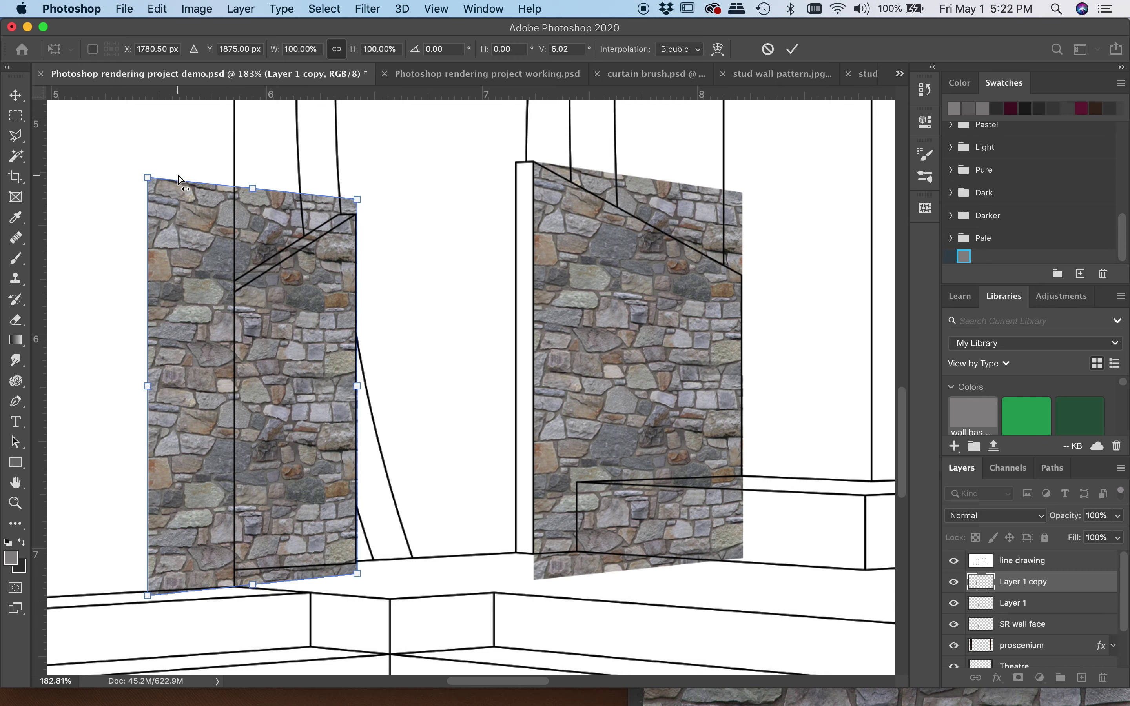
left_click_drag(147, 178, 147, 166)
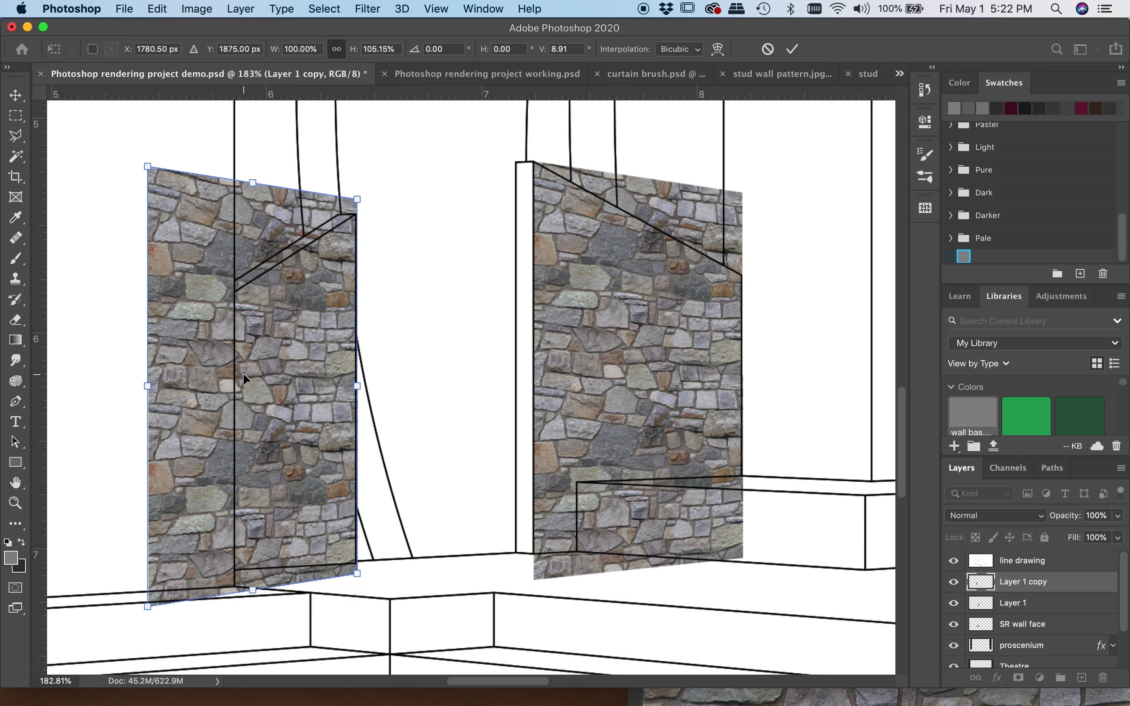
key("Return")
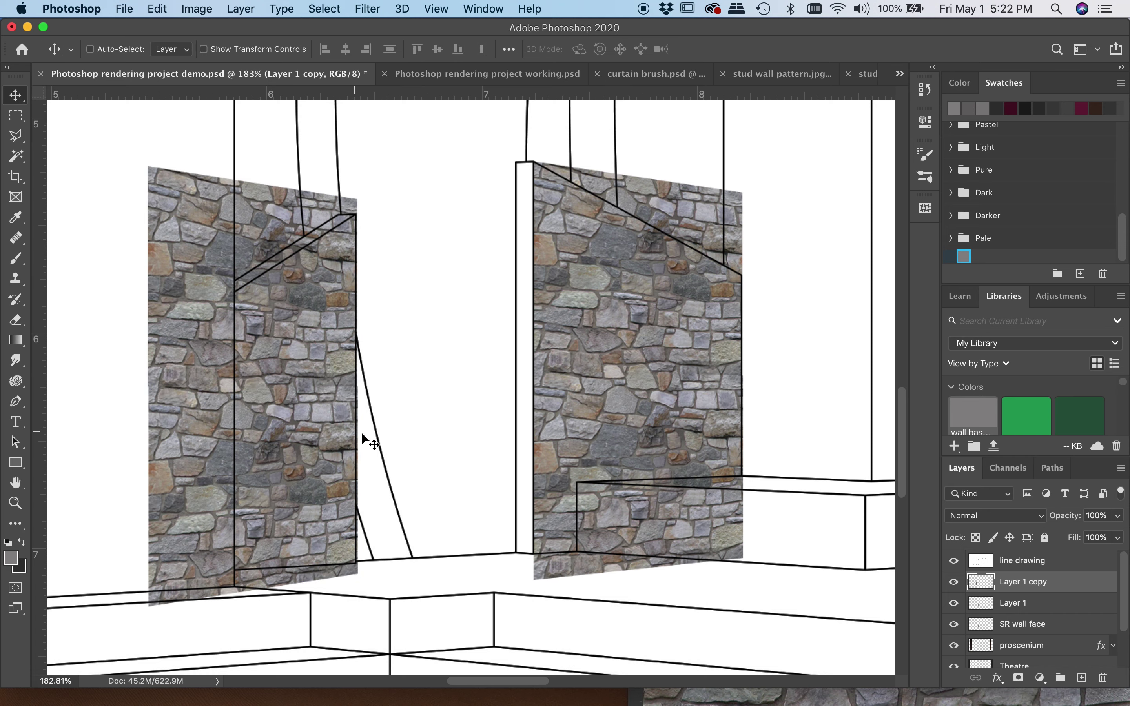
Load the outline of the SR wall face layer as a selection and invert it.
scroll(367, 440, "down", 3)
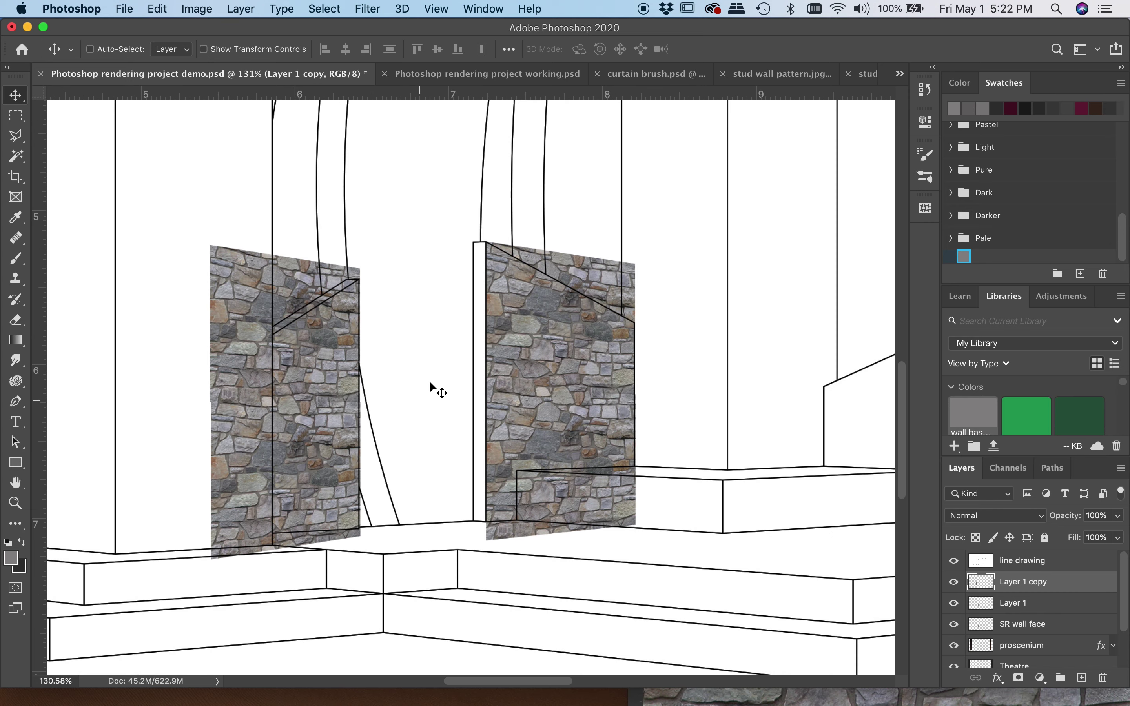
left_click(1063, 630)
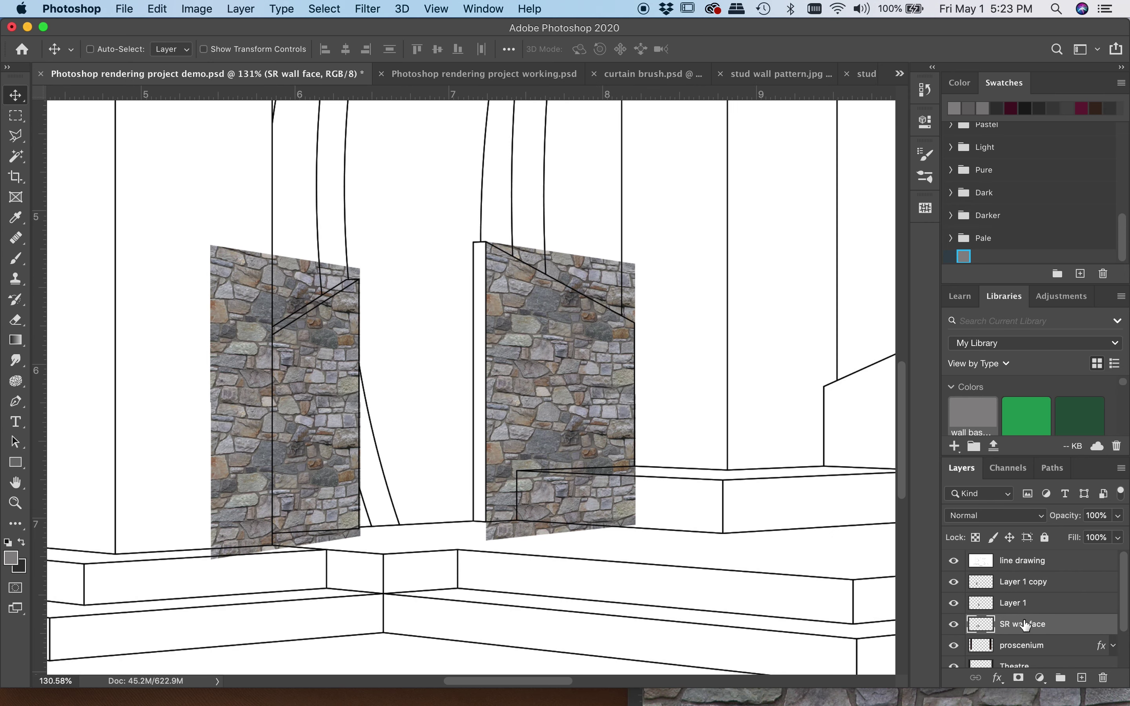
left_click(987, 630, "super")
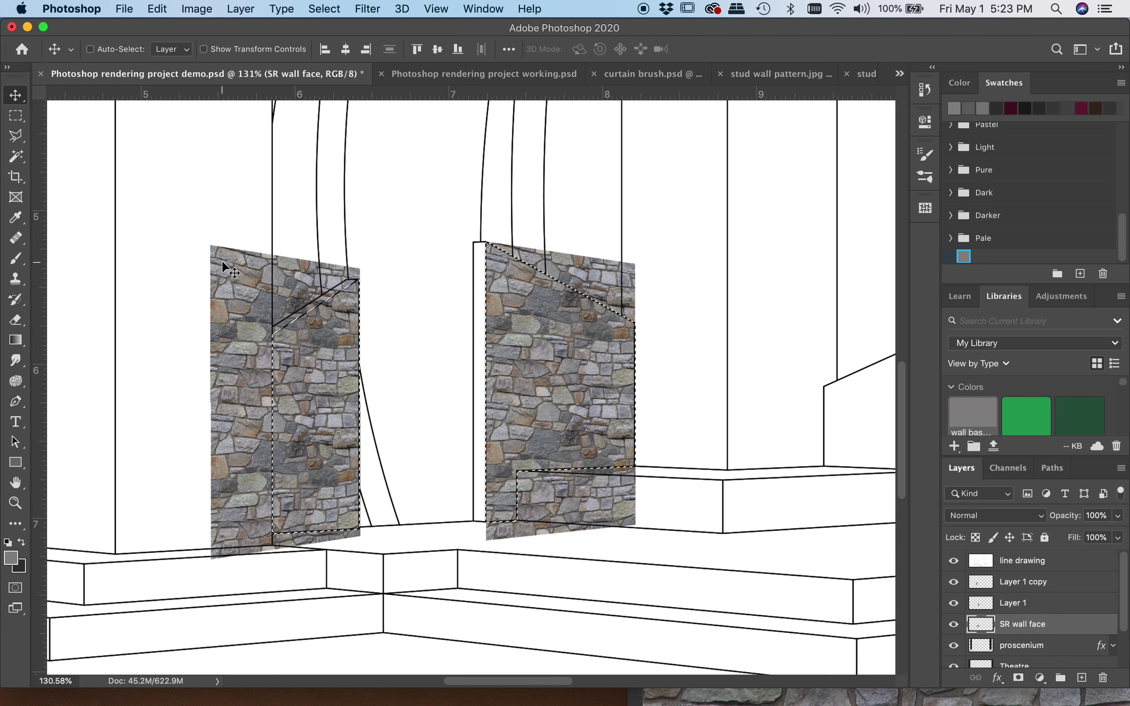
left_click(325, 9)
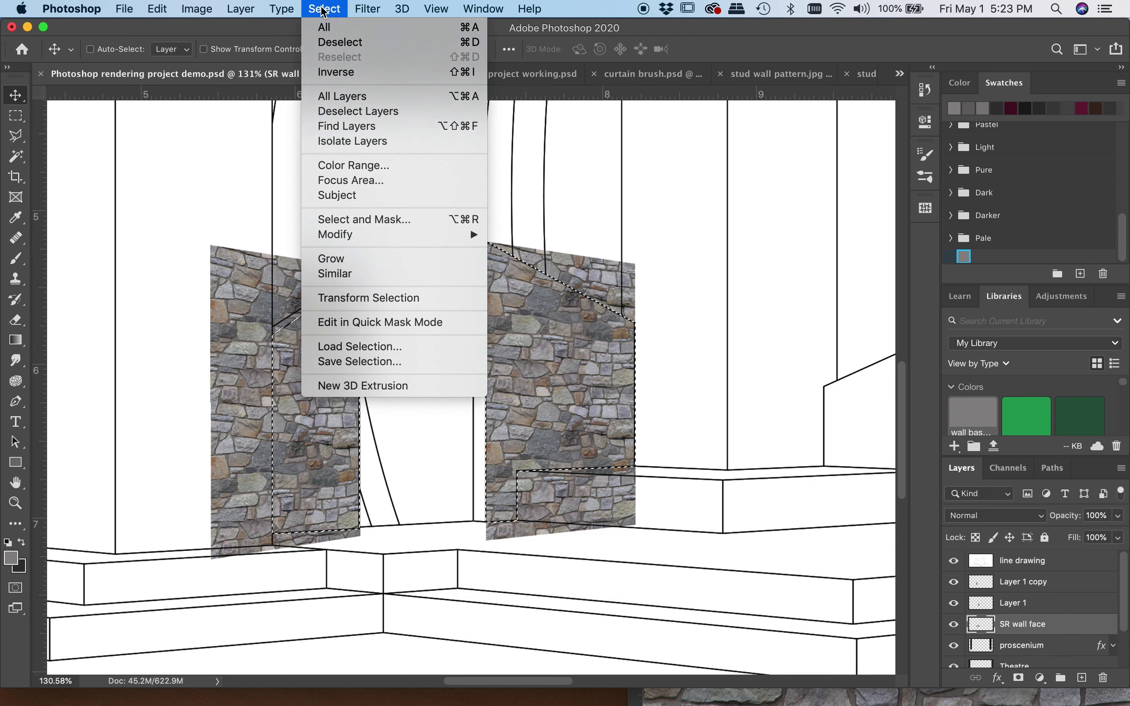
left_click(336, 72)
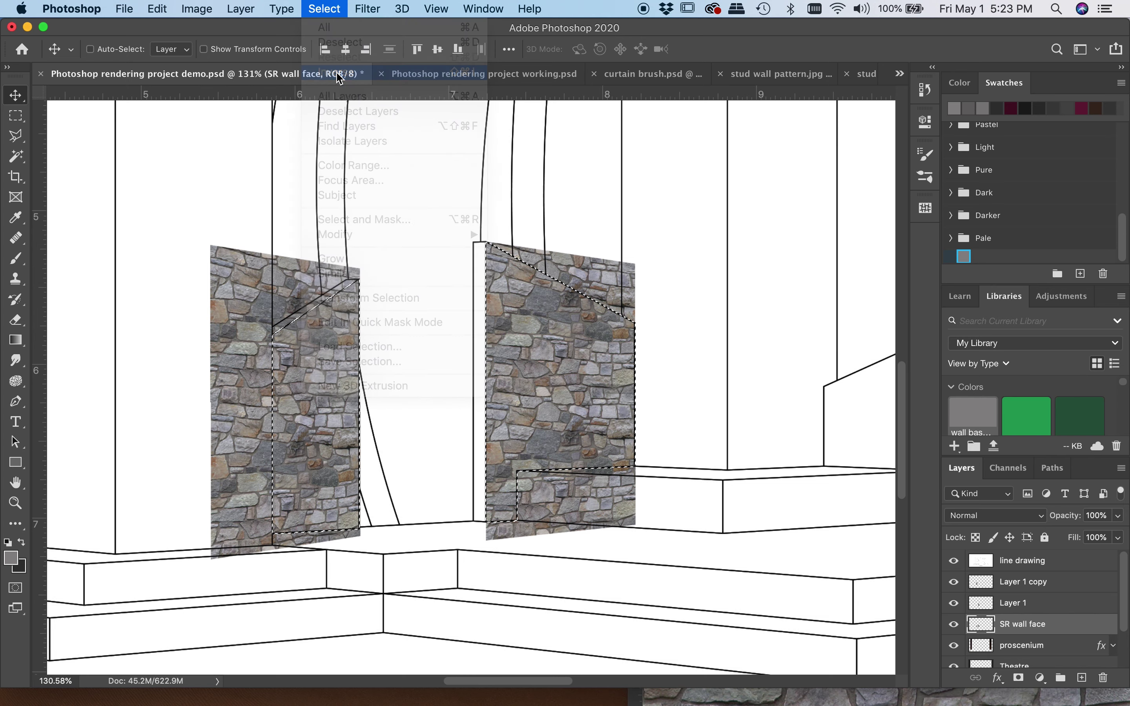
left_click(324, 8)
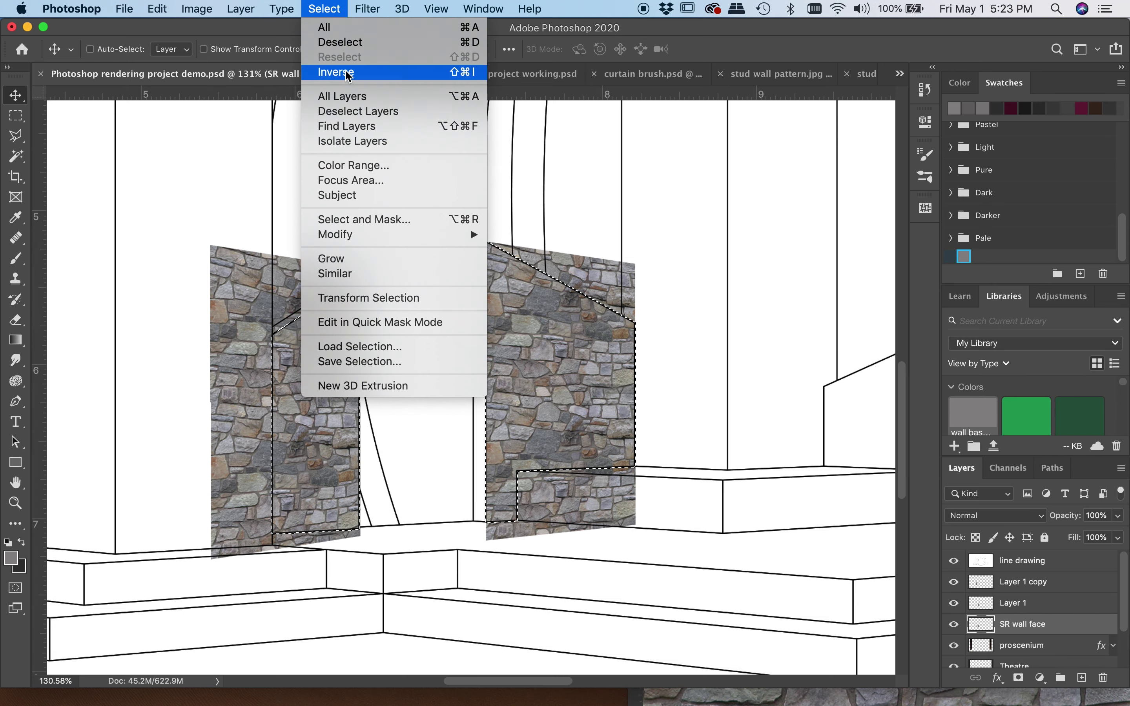
left_click(322, 10)
scroll(210, 397, "down", 5)
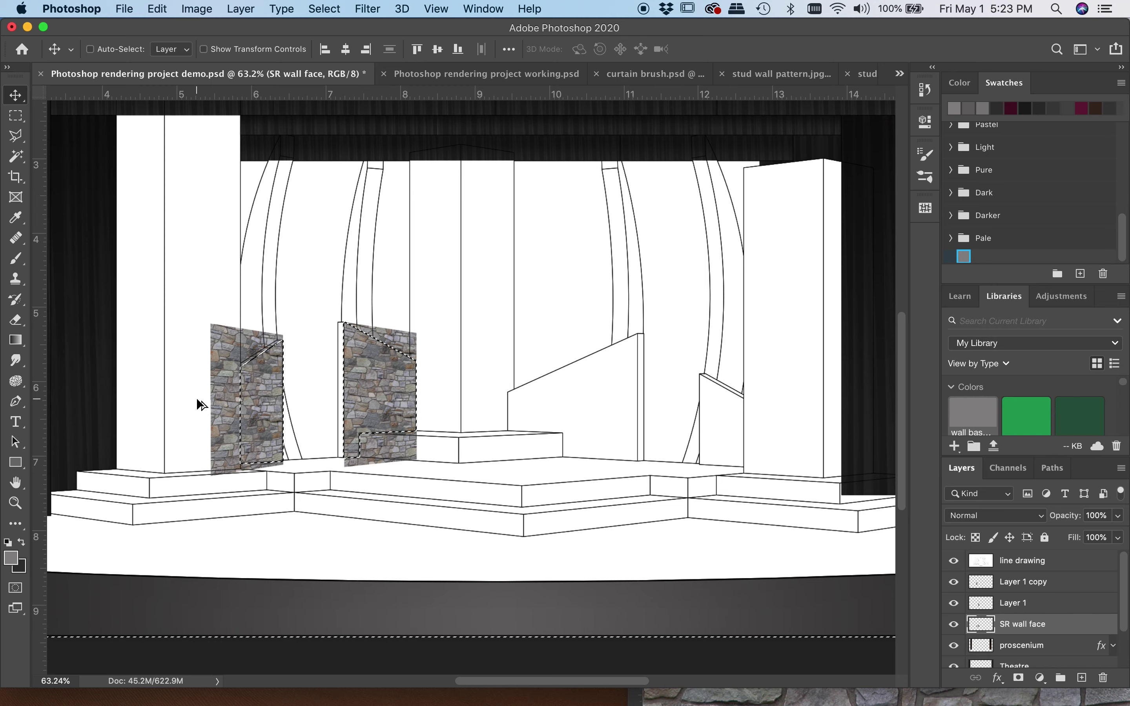
scroll(196, 397, "up", 5)
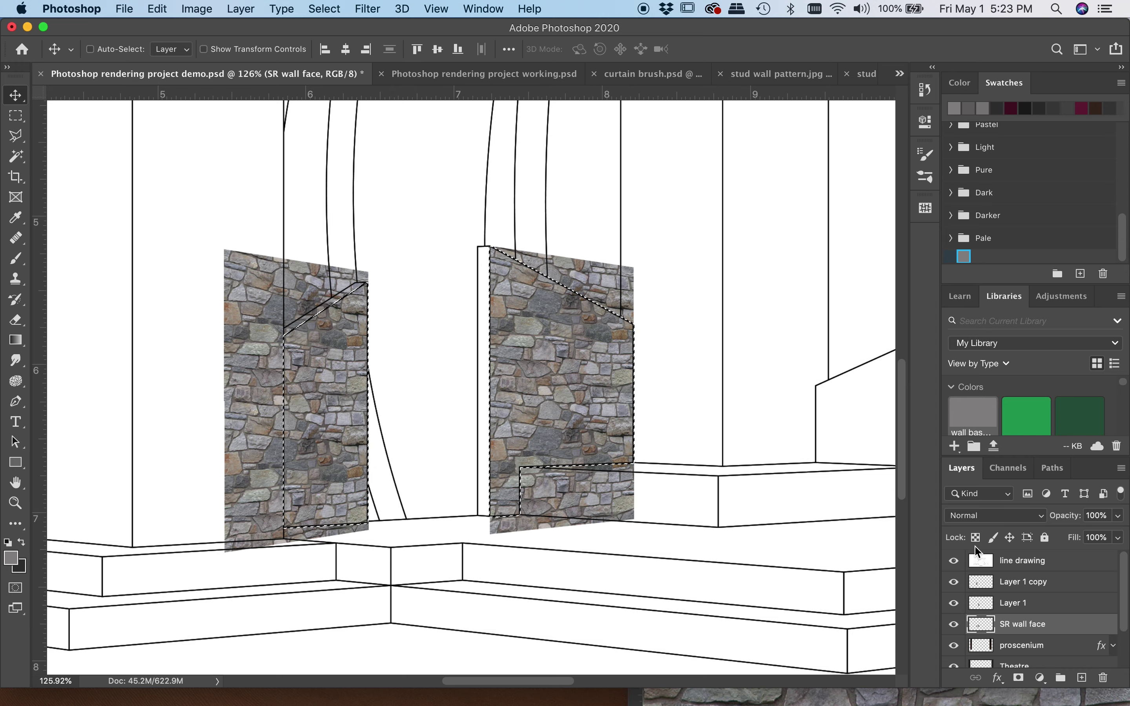
Delete the stone texture outside the wall faces on both Layer 1 and Layer 1 copy.
left_click(1055, 603)
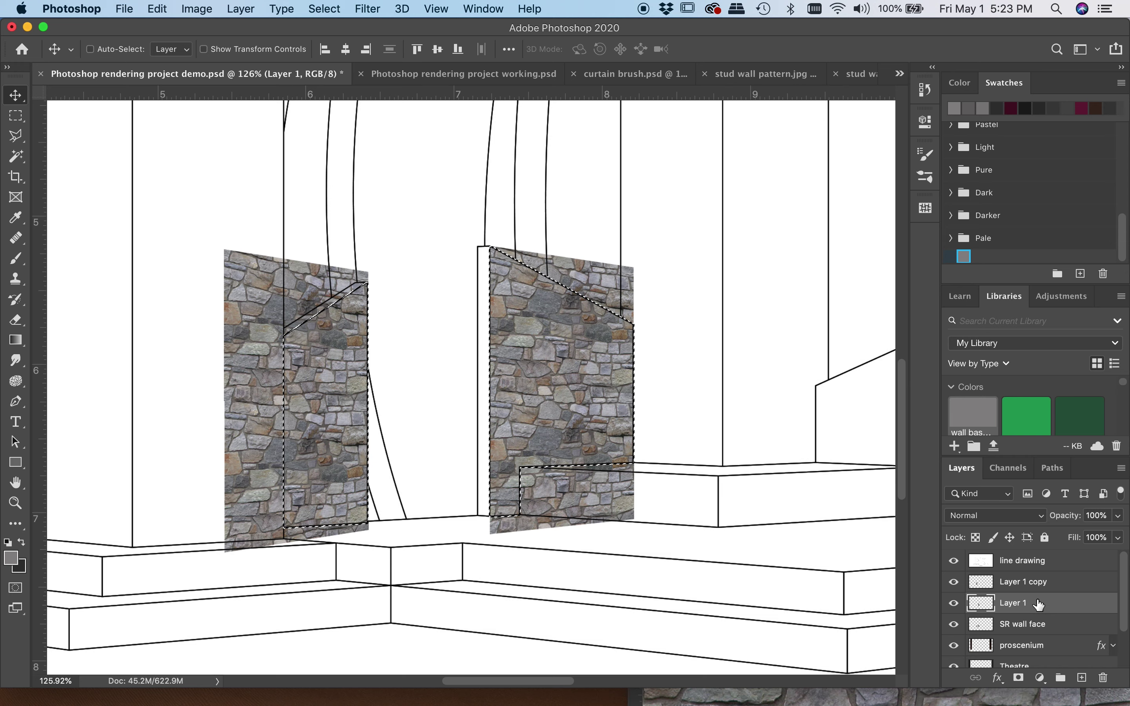
key("Delete")
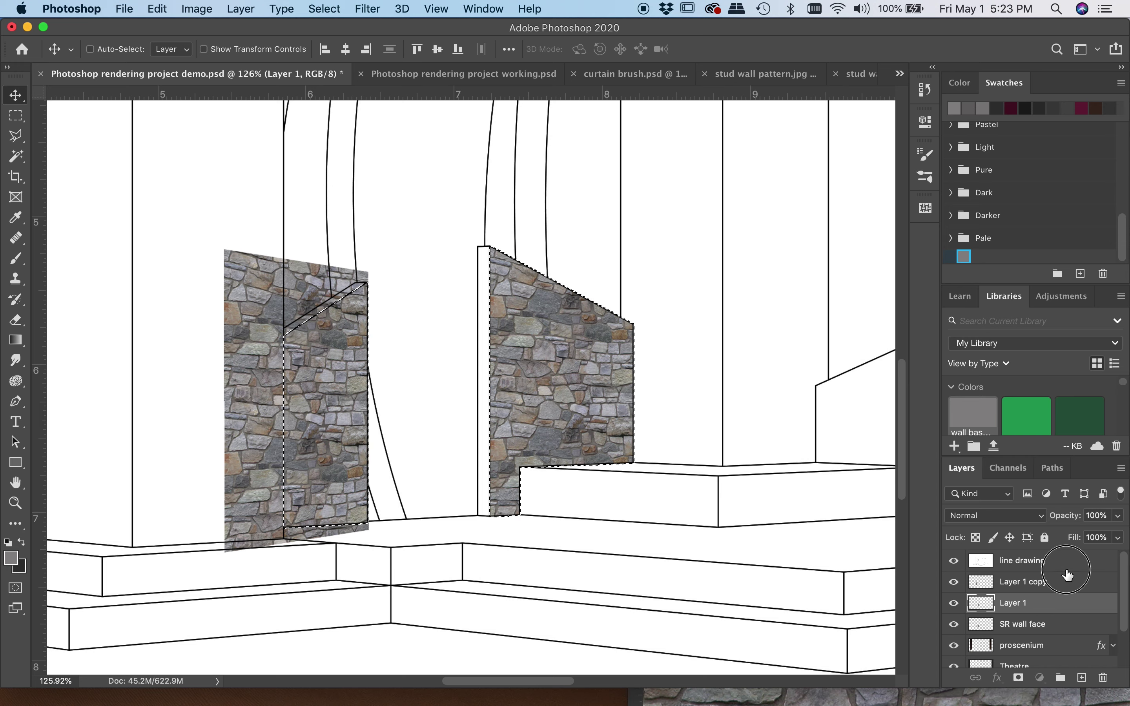
left_click(1066, 568)
left_click(1065, 584)
key("Delete")
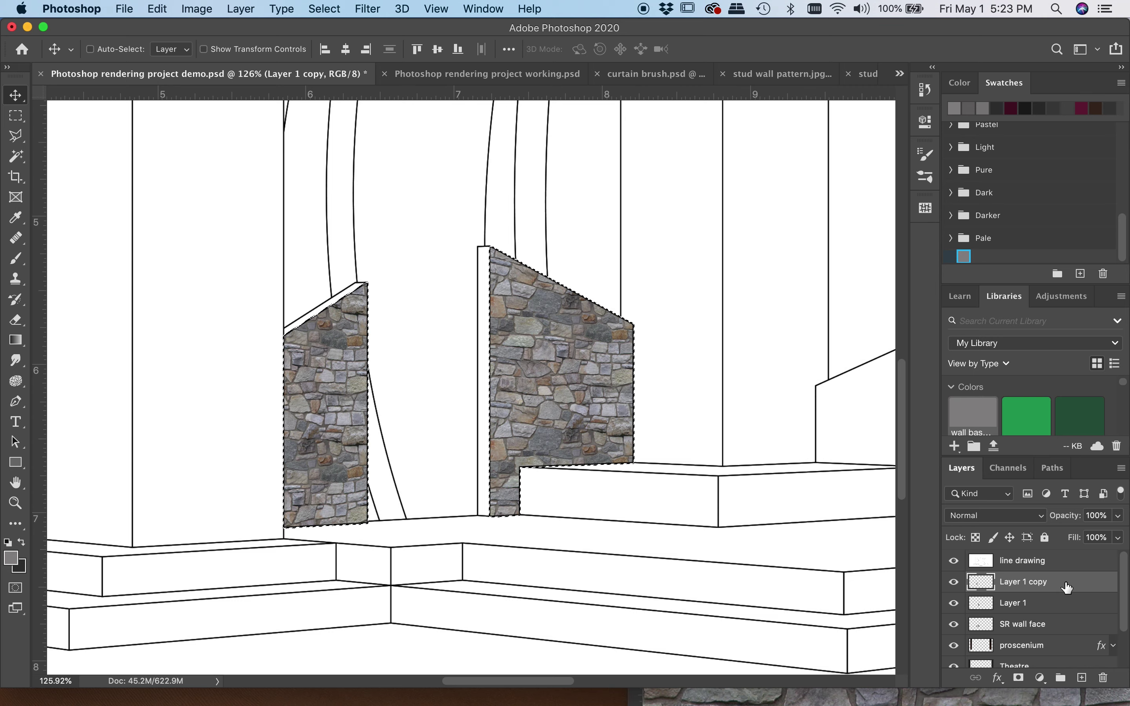
scroll(512, 413, "down", 5)
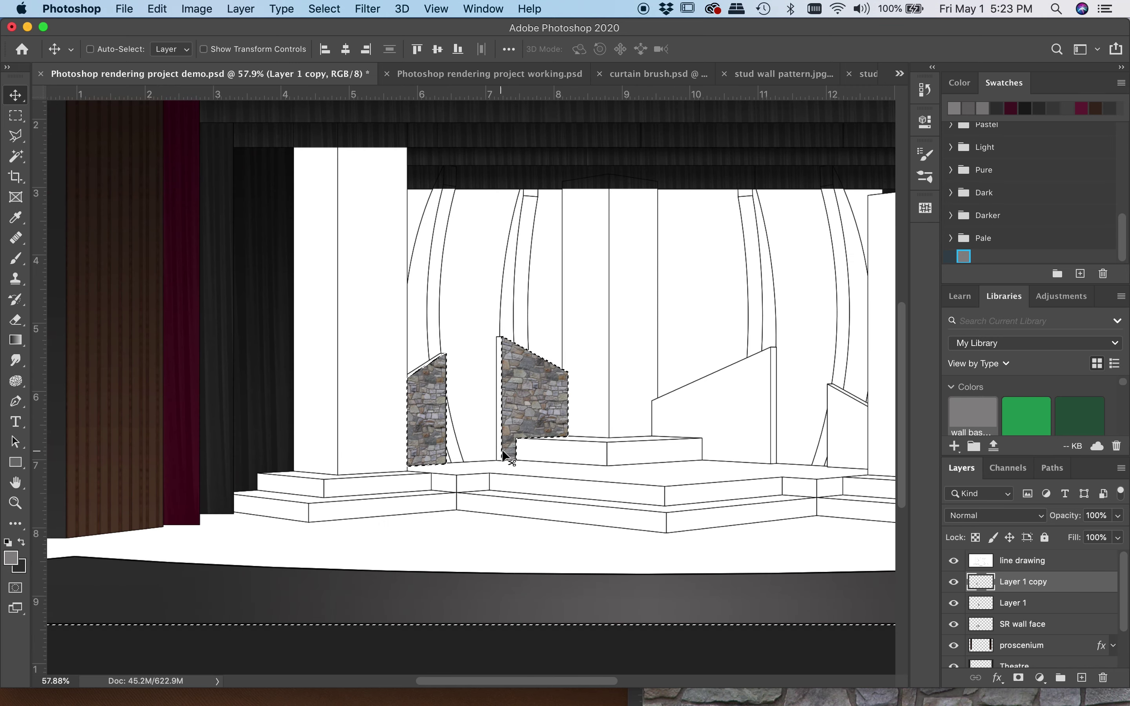
scroll(456, 426, "up", 2)
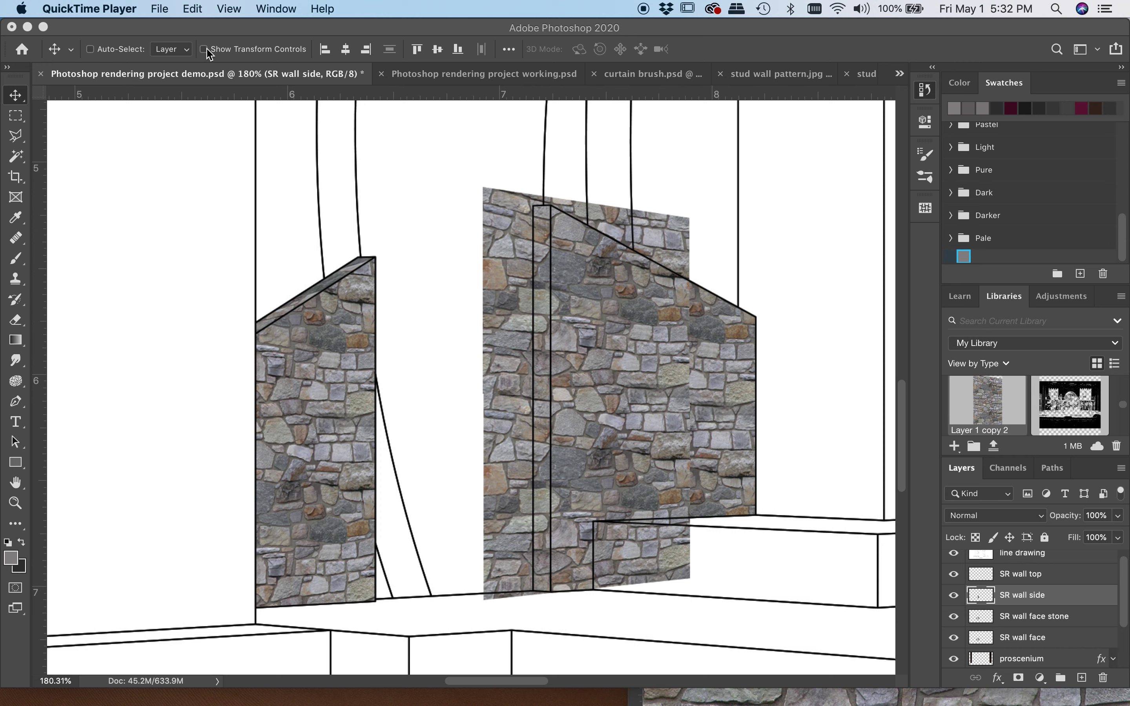
left_click(157, 281)
left_click(124, 8)
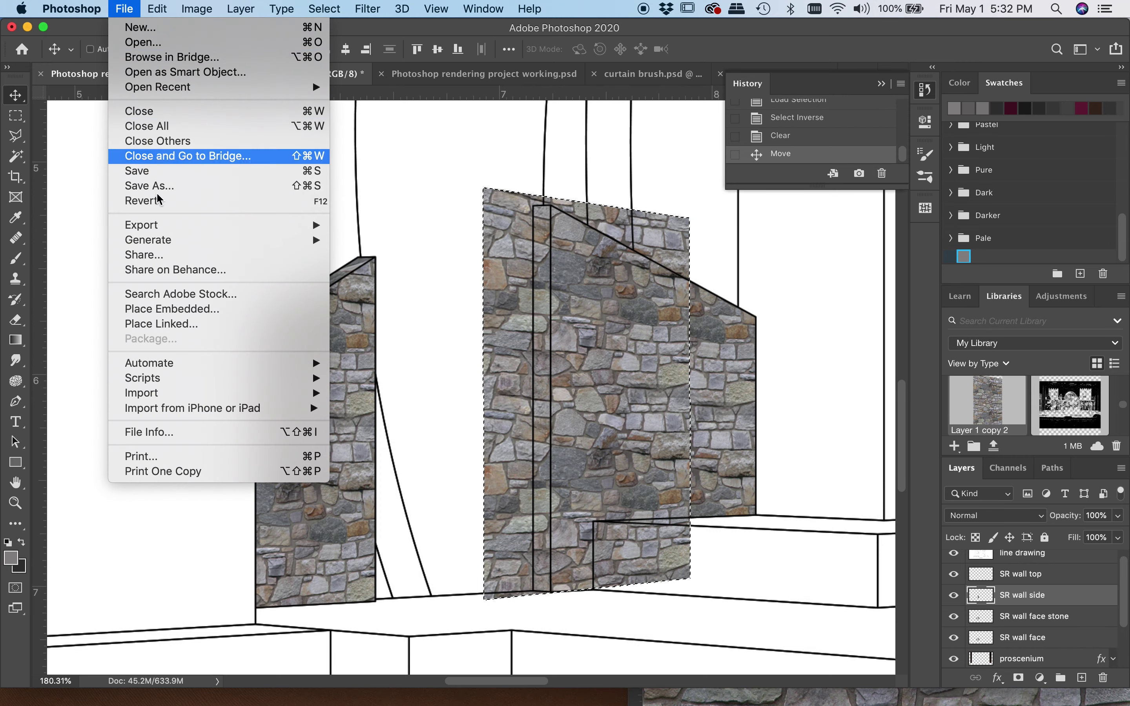
mouse_move(157, 8)
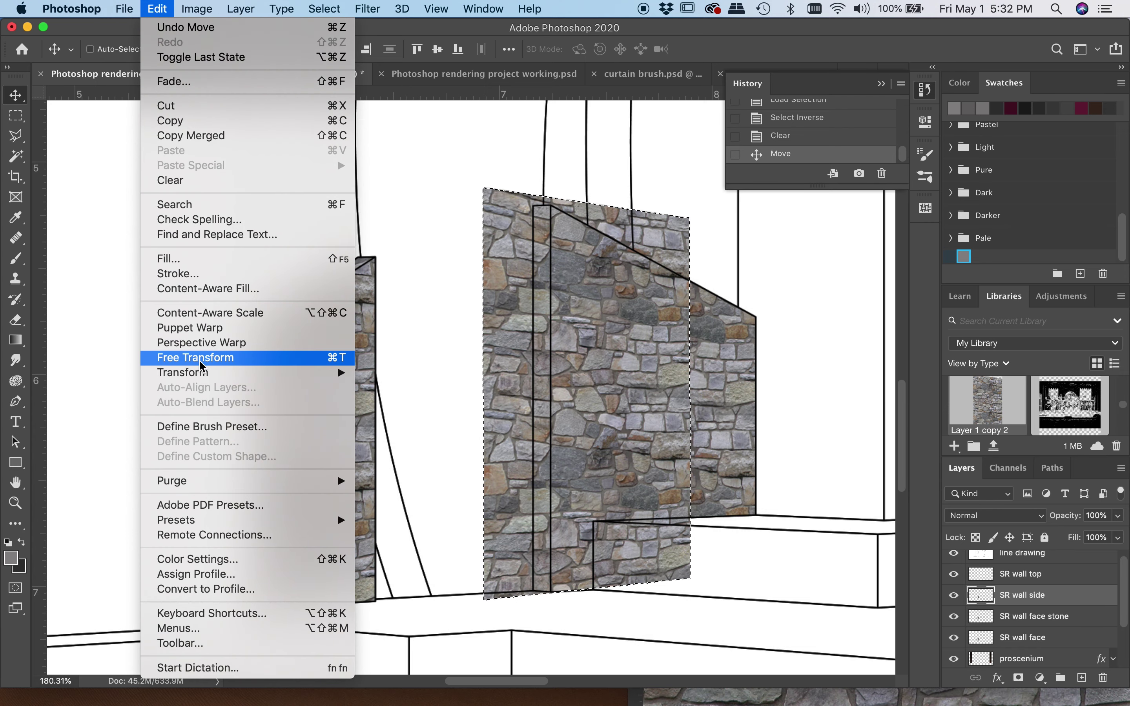
mouse_move(201, 377)
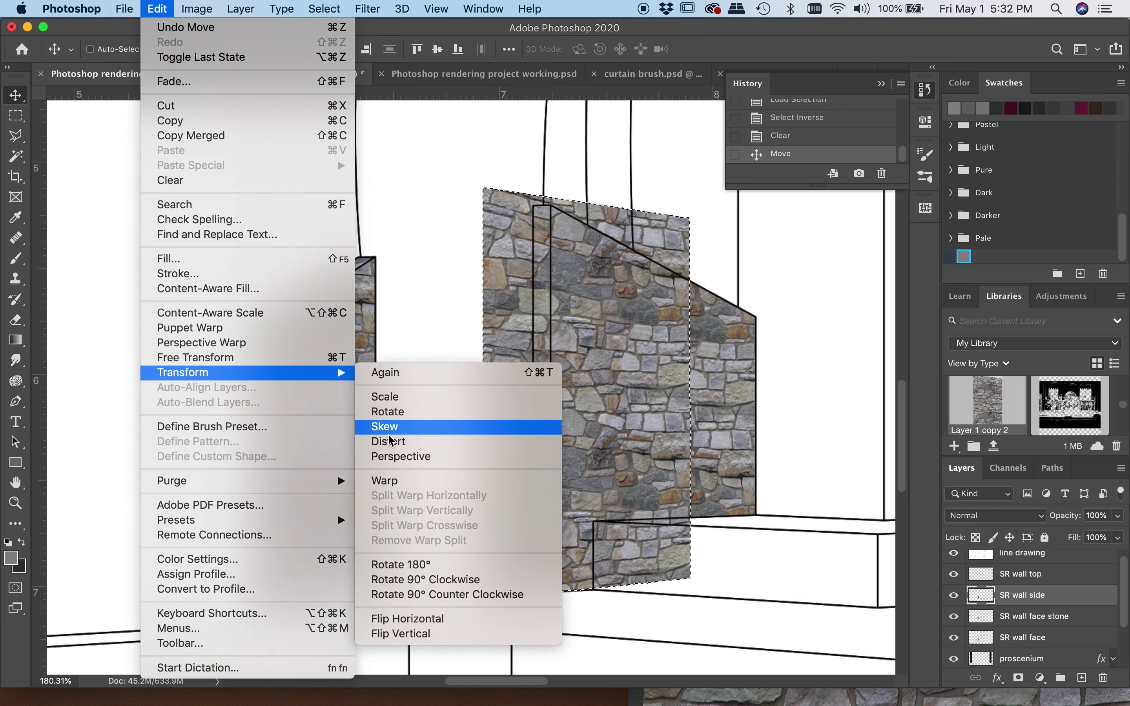
left_click(390, 446)
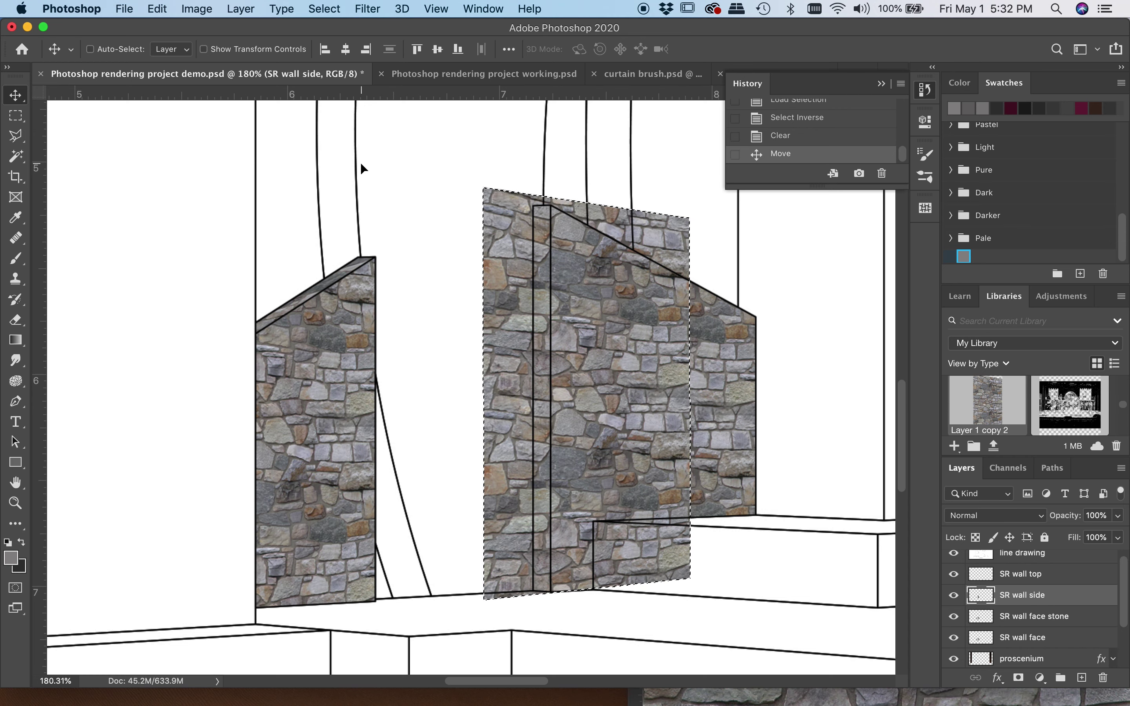
Move the SR wall side layer's stone over the larger stage-right wall face and flip it horizontally.
left_click_drag(512, 340, 597, 346)
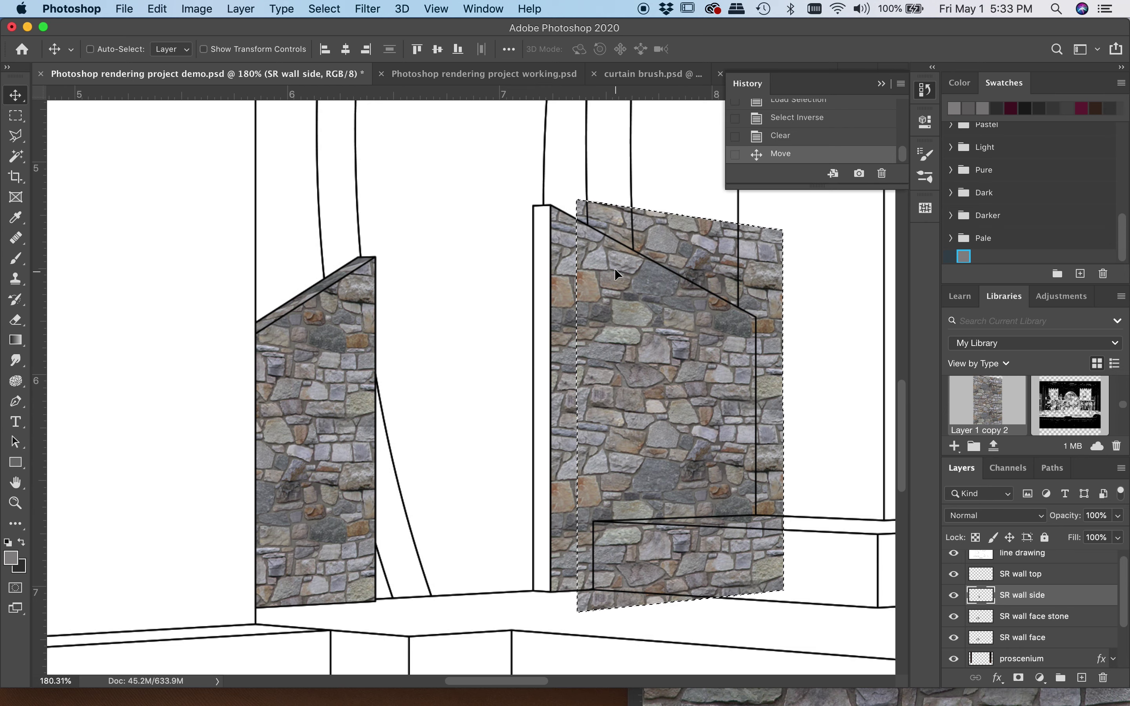
left_click(157, 9)
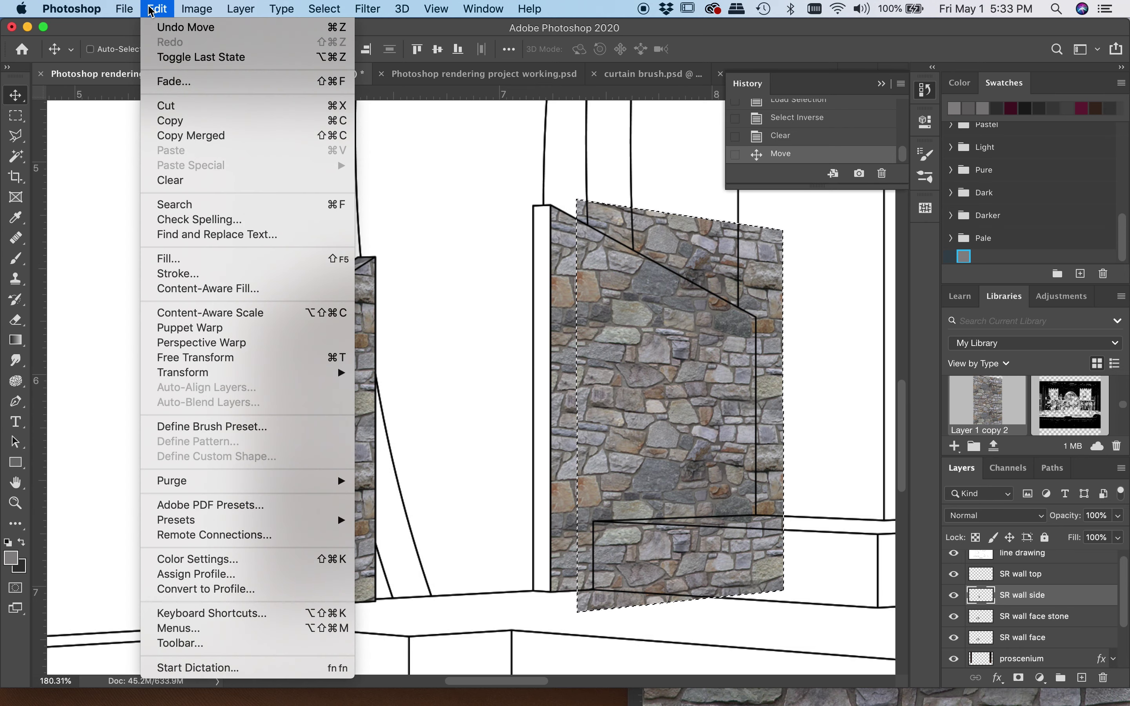
mouse_move(327, 372)
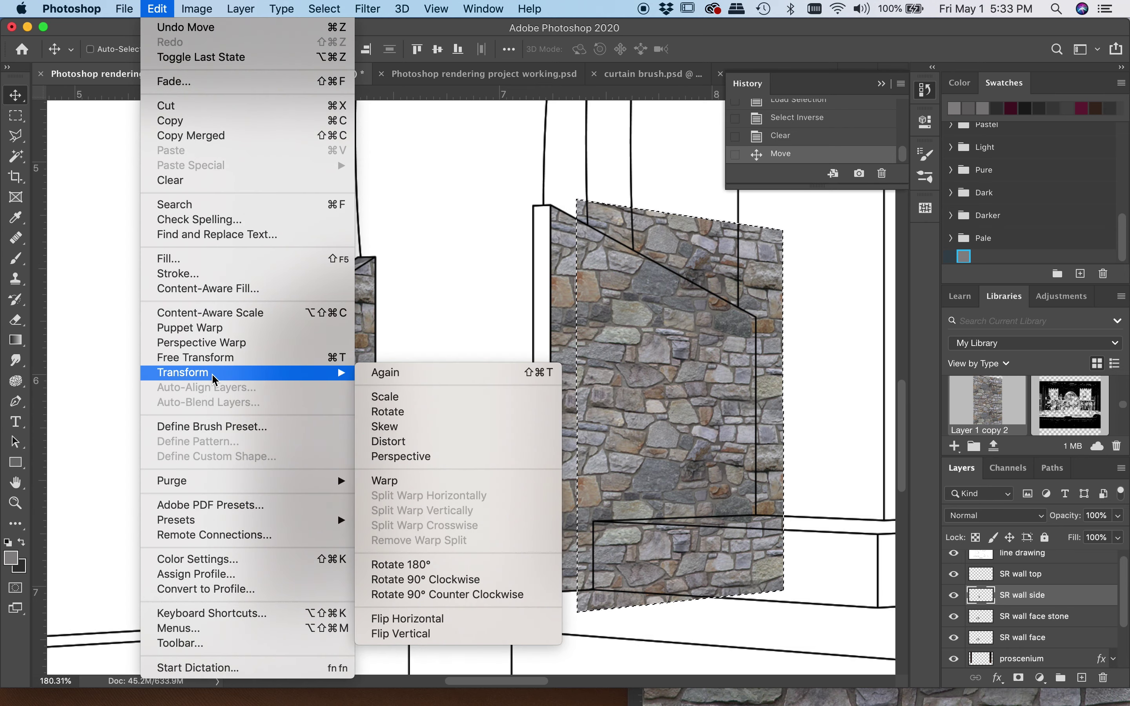
left_click(403, 621)
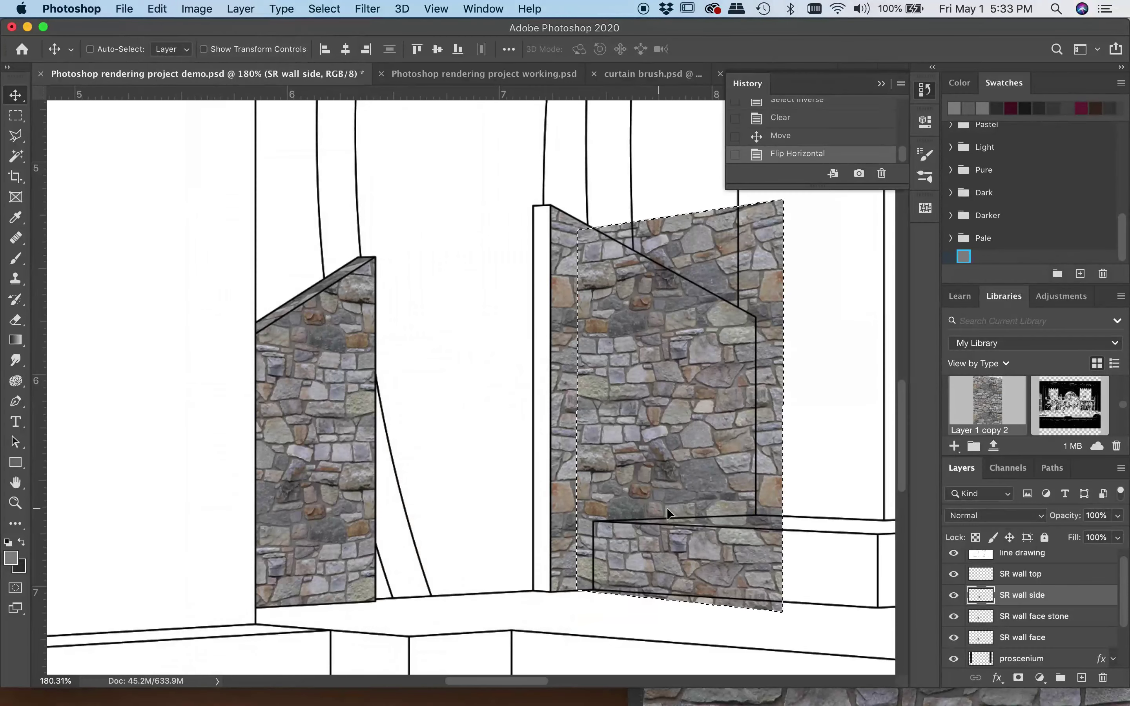
Move the flipped SR wall side stone so its inner edge meets the corner between the larger wall's face and side.
left_click_drag(724, 424, 494, 426)
scroll(529, 377, "up", 6)
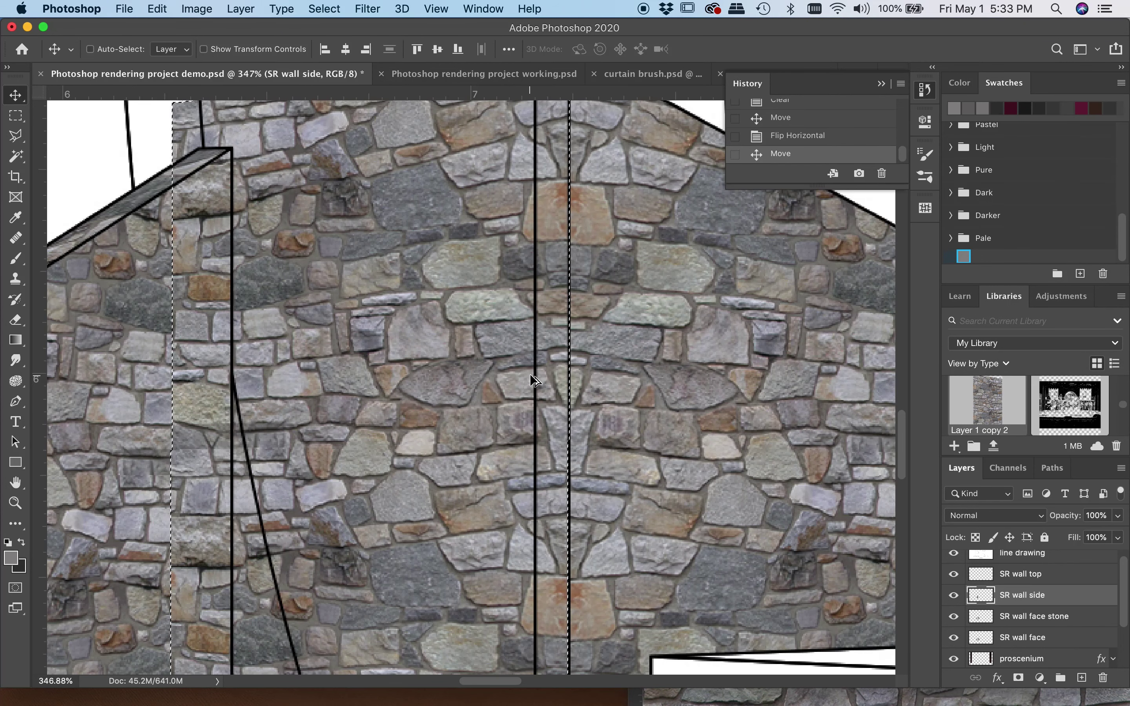
left_click_drag(492, 260, 494, 261)
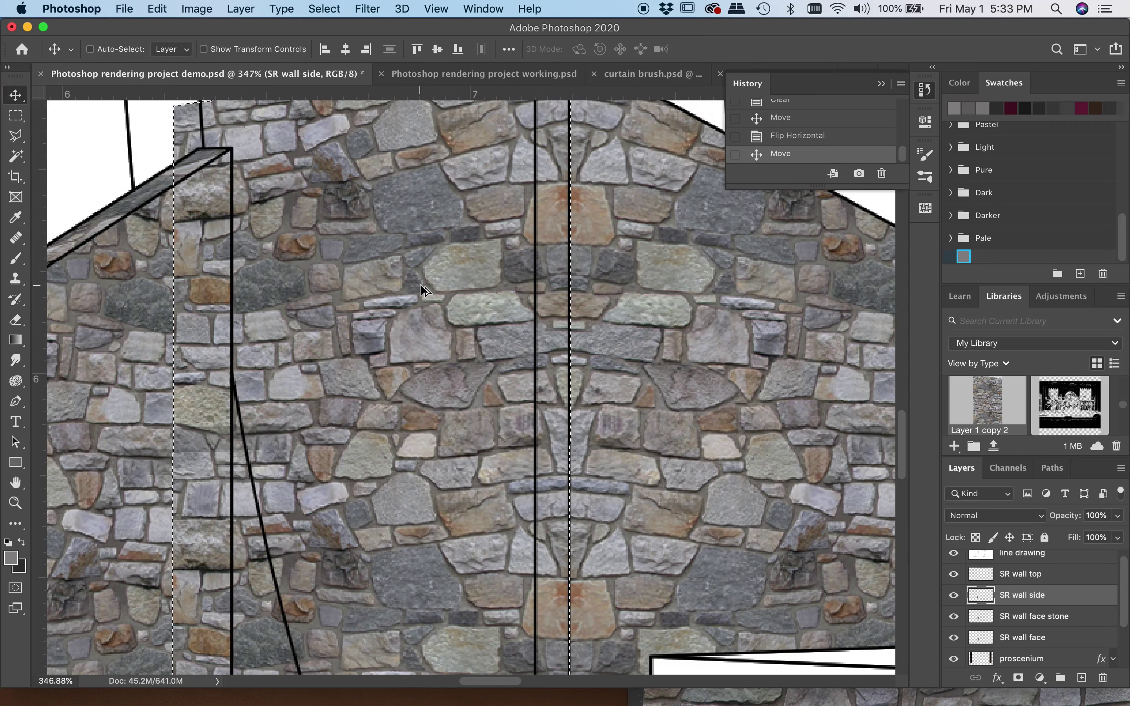
scroll(420, 284, "down", 3)
scroll(420, 284, "down", 1)
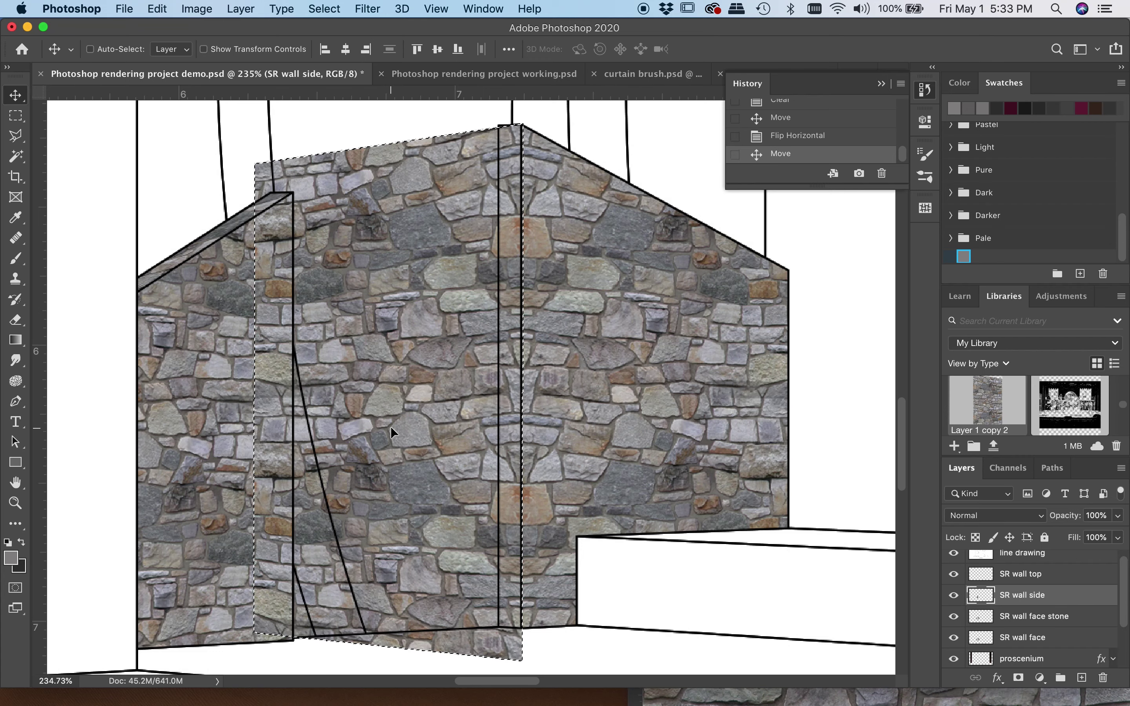
Apply a Perspective transform to the SR wall side stone, slightly shortening its outer left edge.
left_click(161, 9)
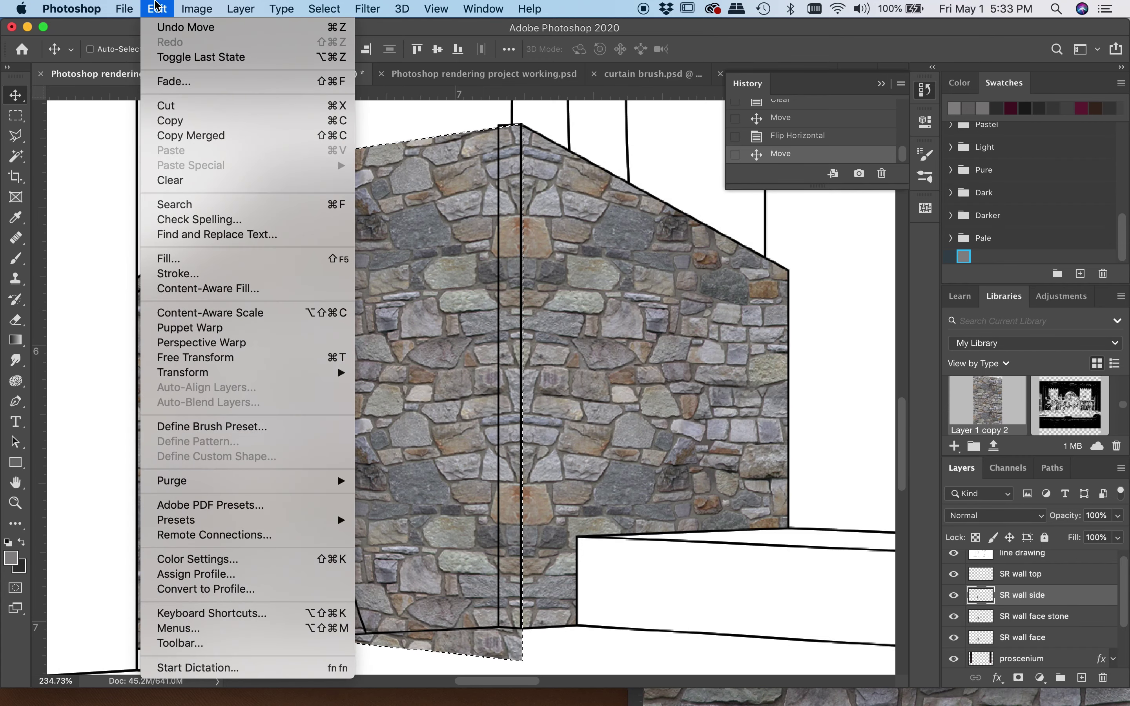
mouse_move(280, 372)
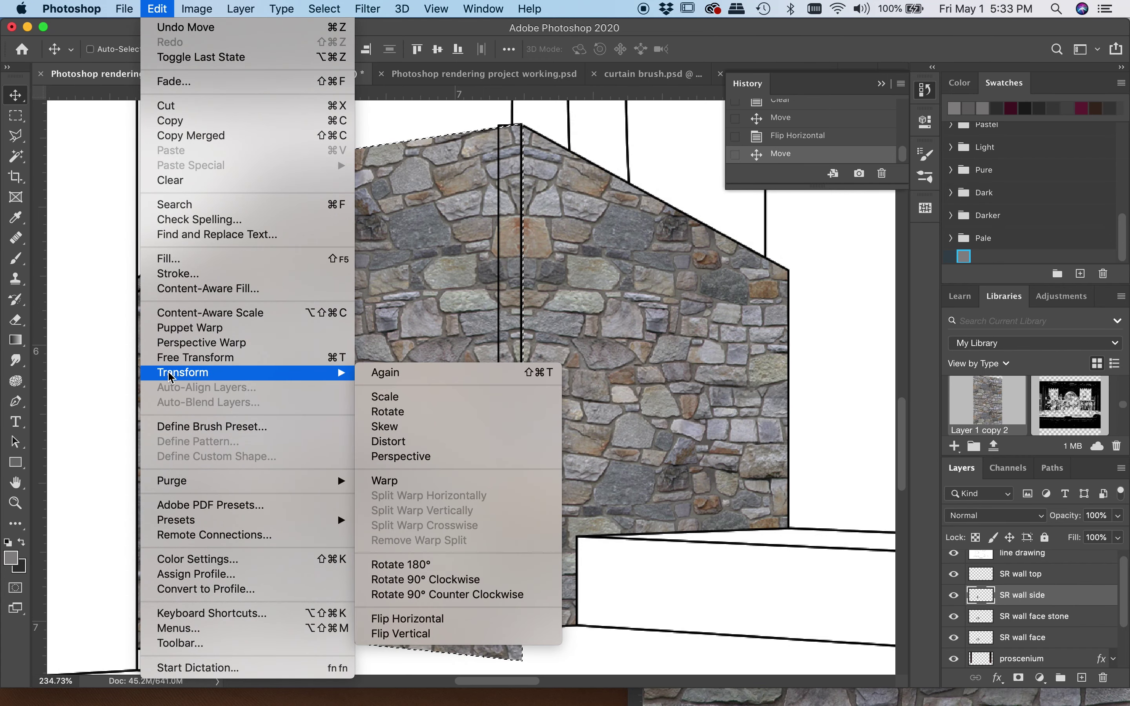
left_click(402, 456)
left_click_drag(252, 126, 250, 139)
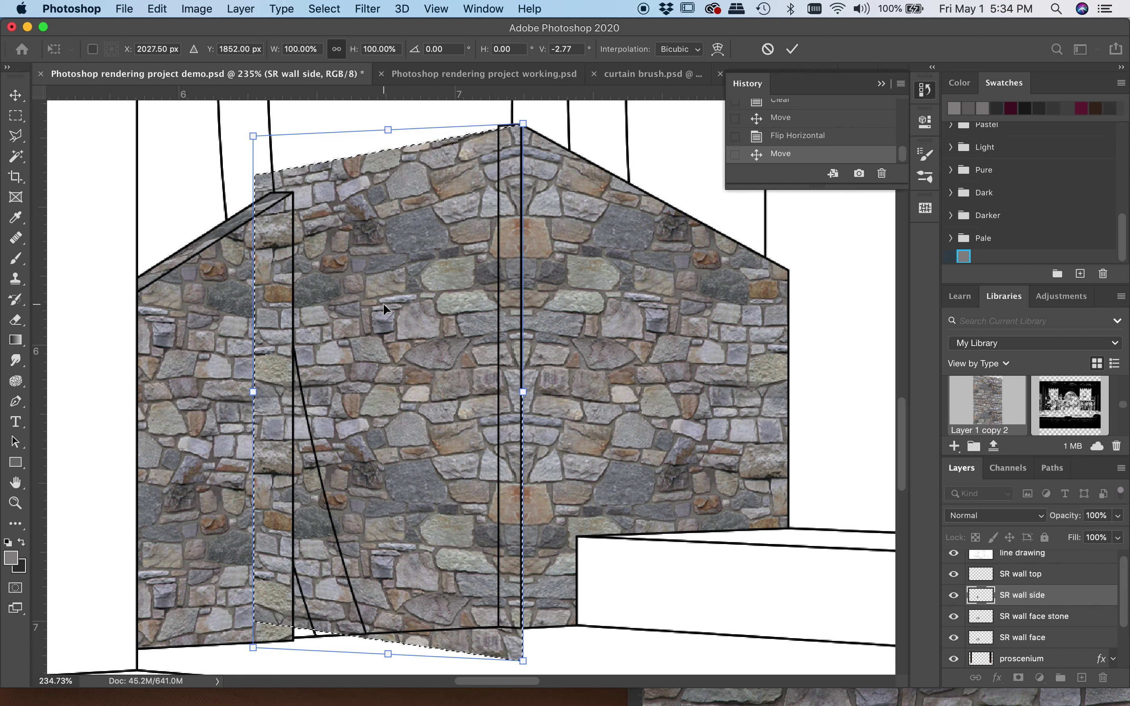
key("Return")
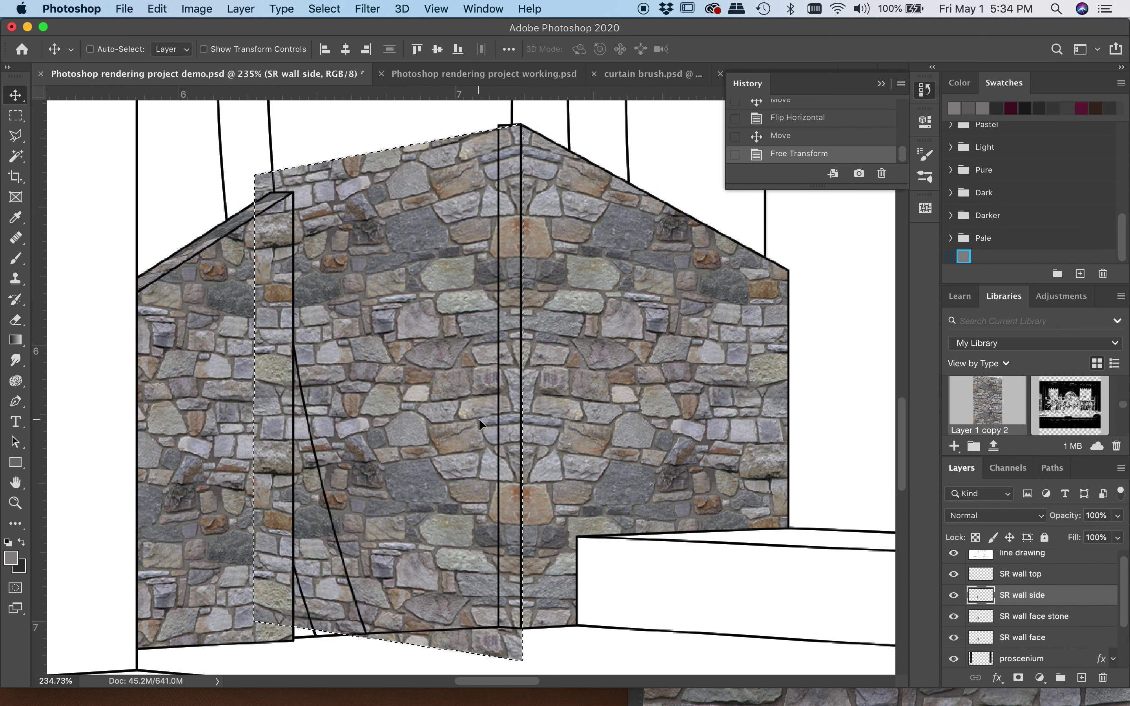
Delete the stone outside the SR wall side channel's outline on the SR wall side layer, and deselect.
left_click(1013, 472)
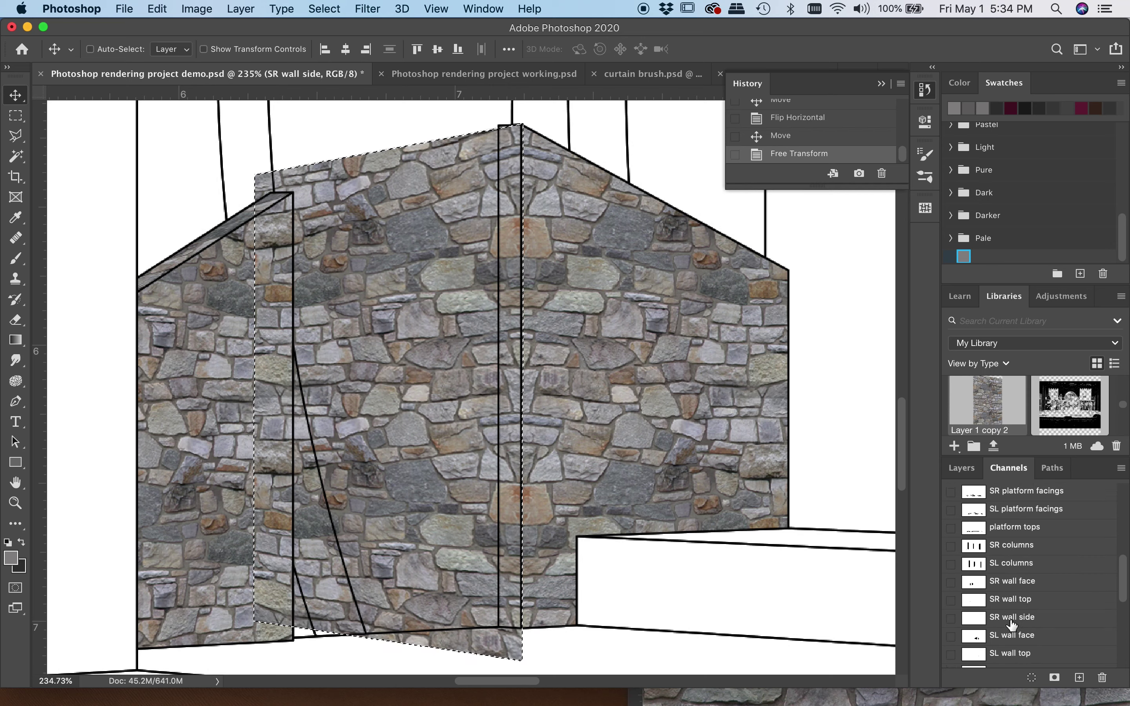
left_click(977, 623, "super")
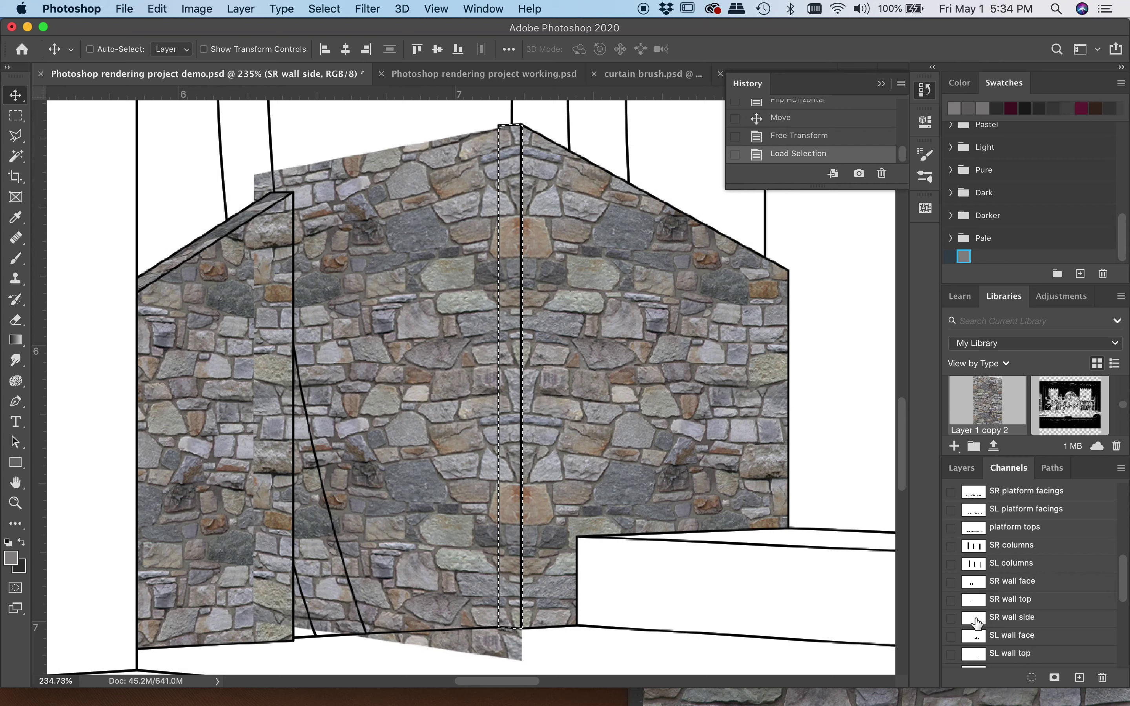
left_click(962, 468)
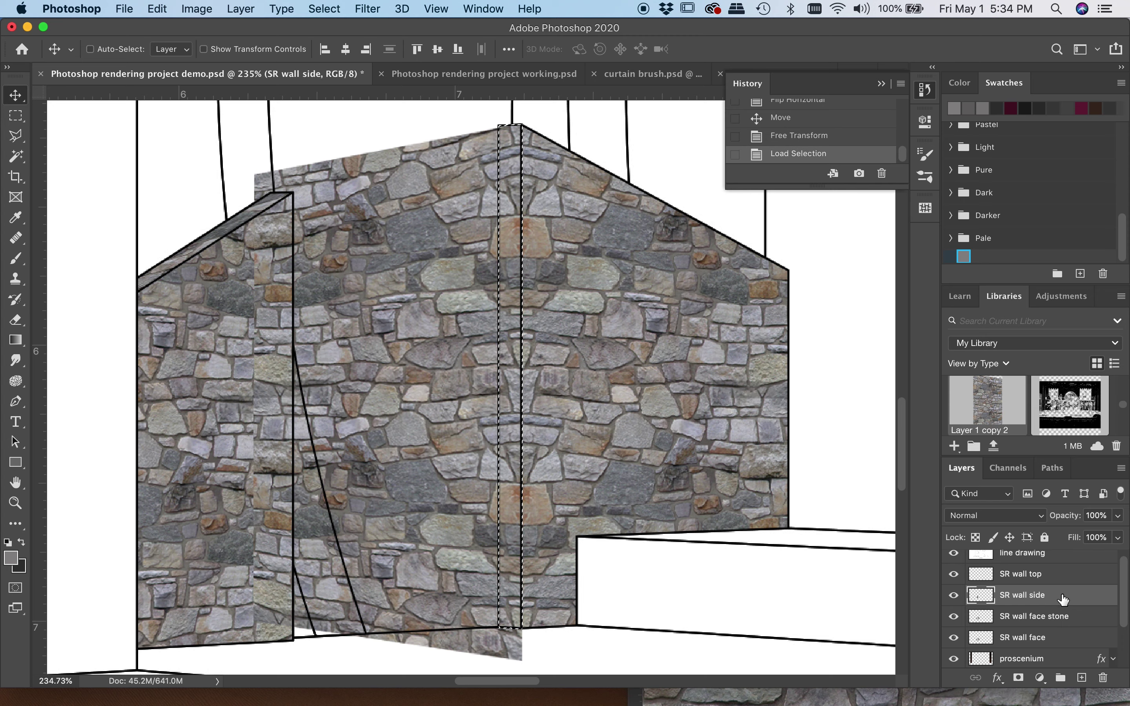
left_click(320, 10)
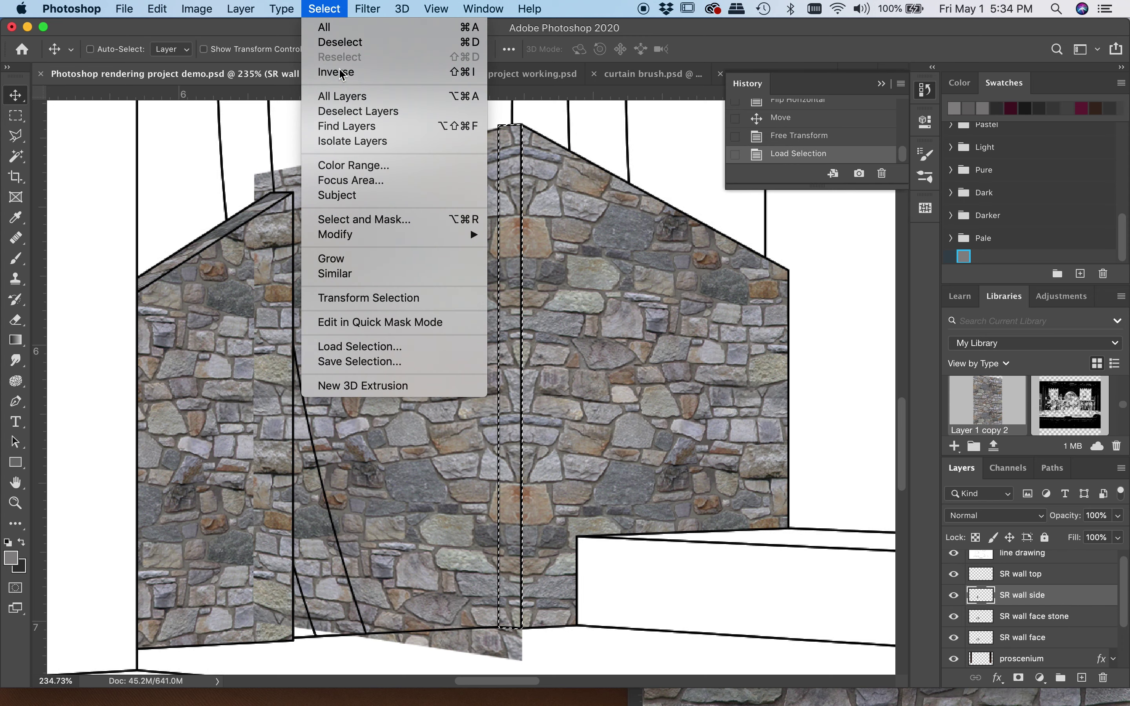
left_click(341, 72)
scroll(386, 307, "down", 10)
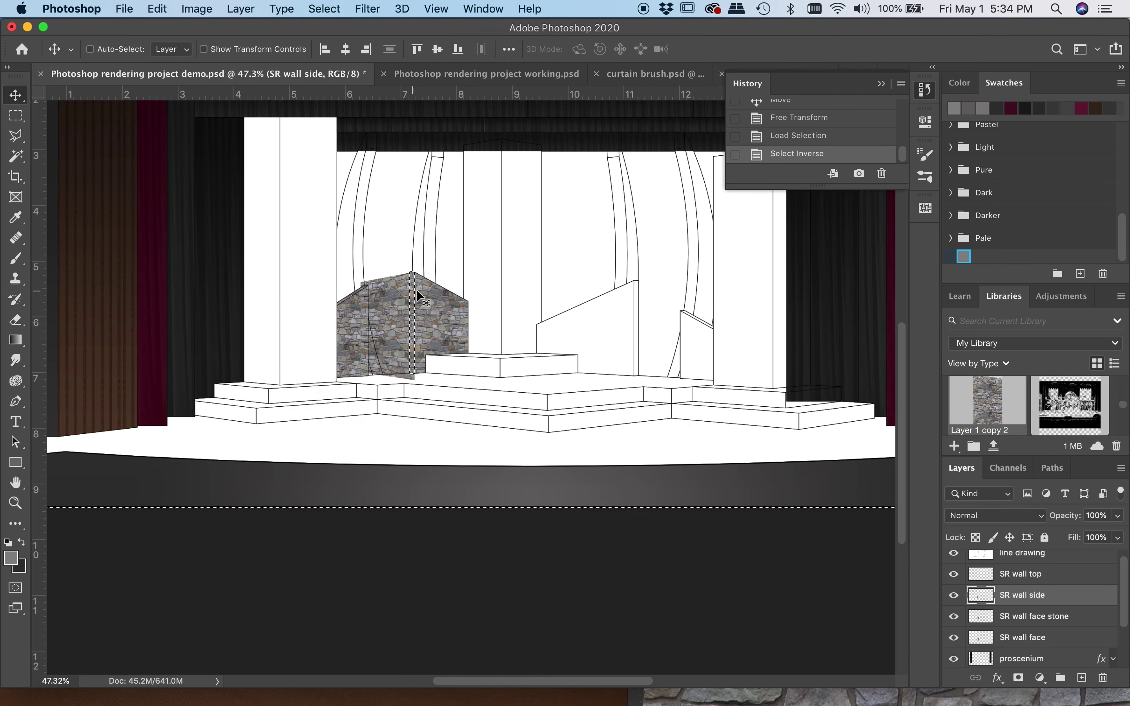
scroll(405, 267, "up", 8)
key("Delete")
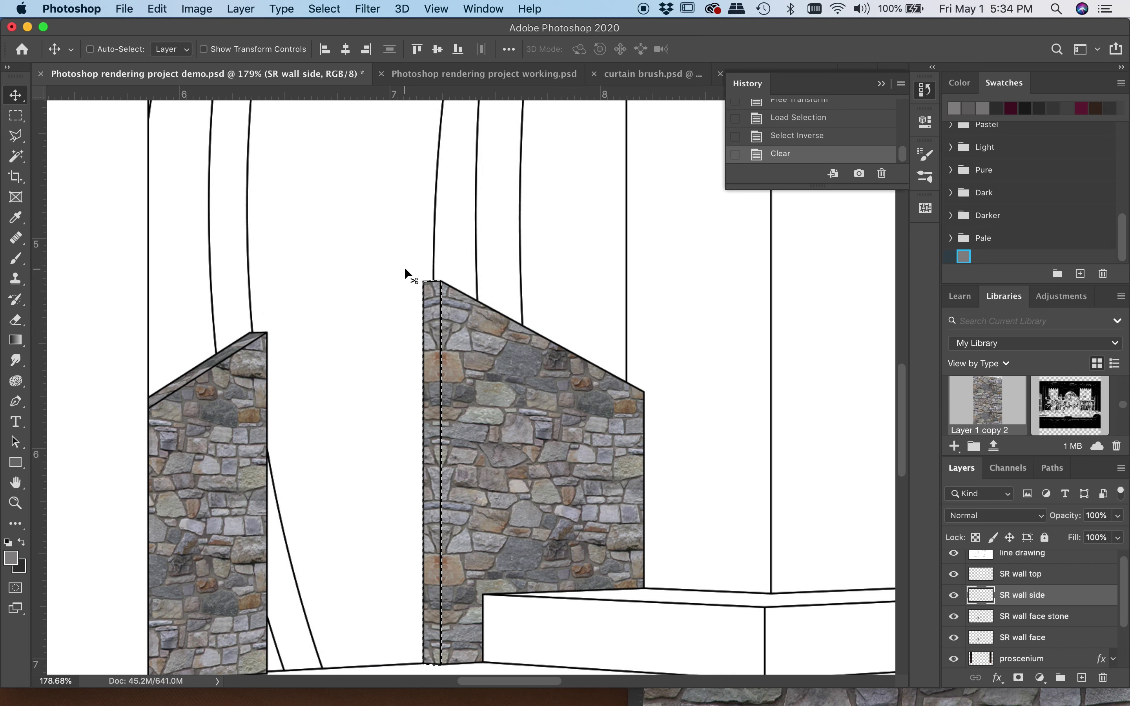
scroll(365, 332, "down", 3)
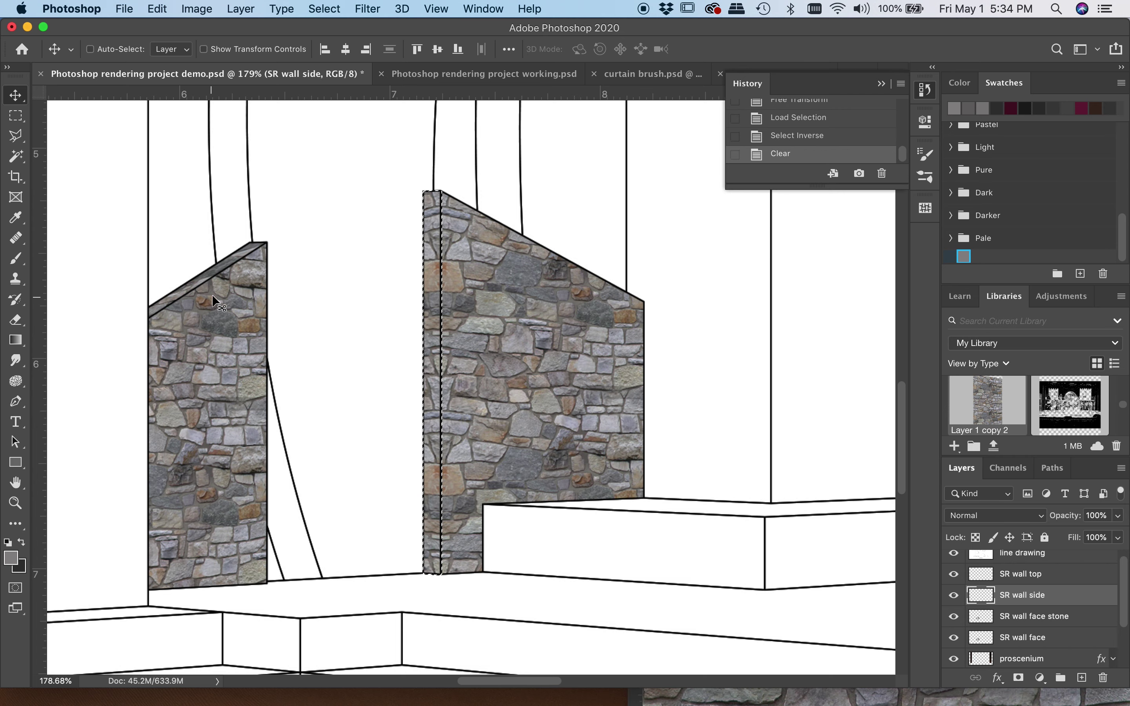
key("super+d")
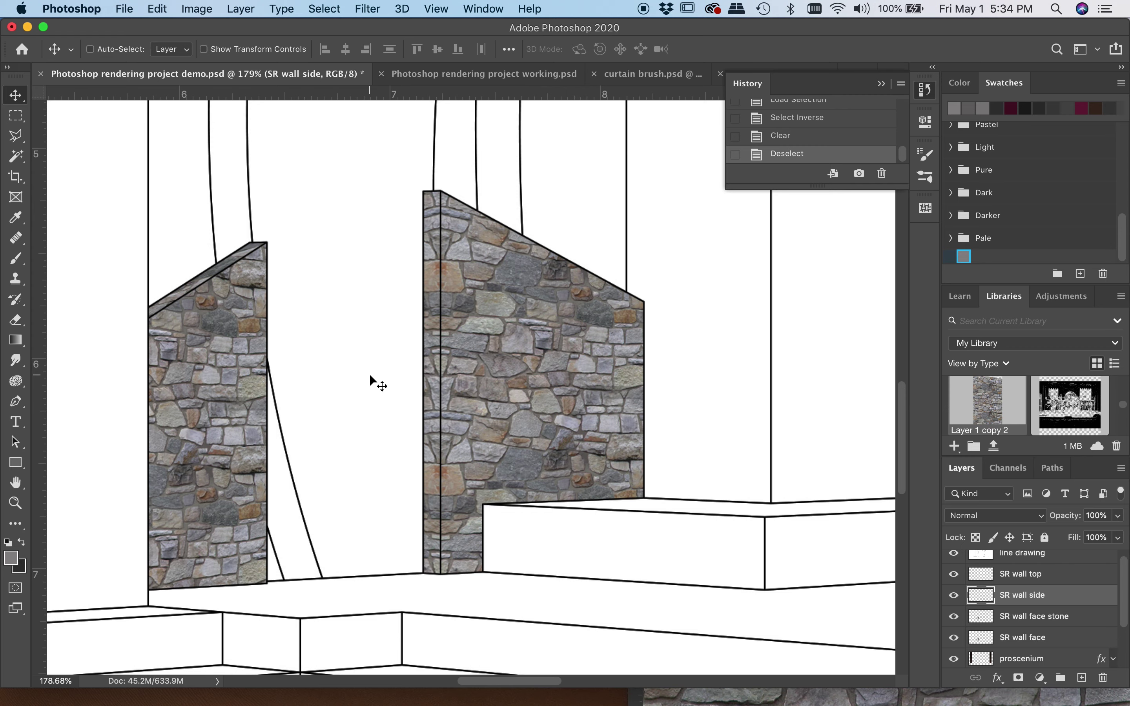
Copy the stone texture from its own image window into the rendering, over the larger stage-left wall.
scroll(370, 375, "down", 5)
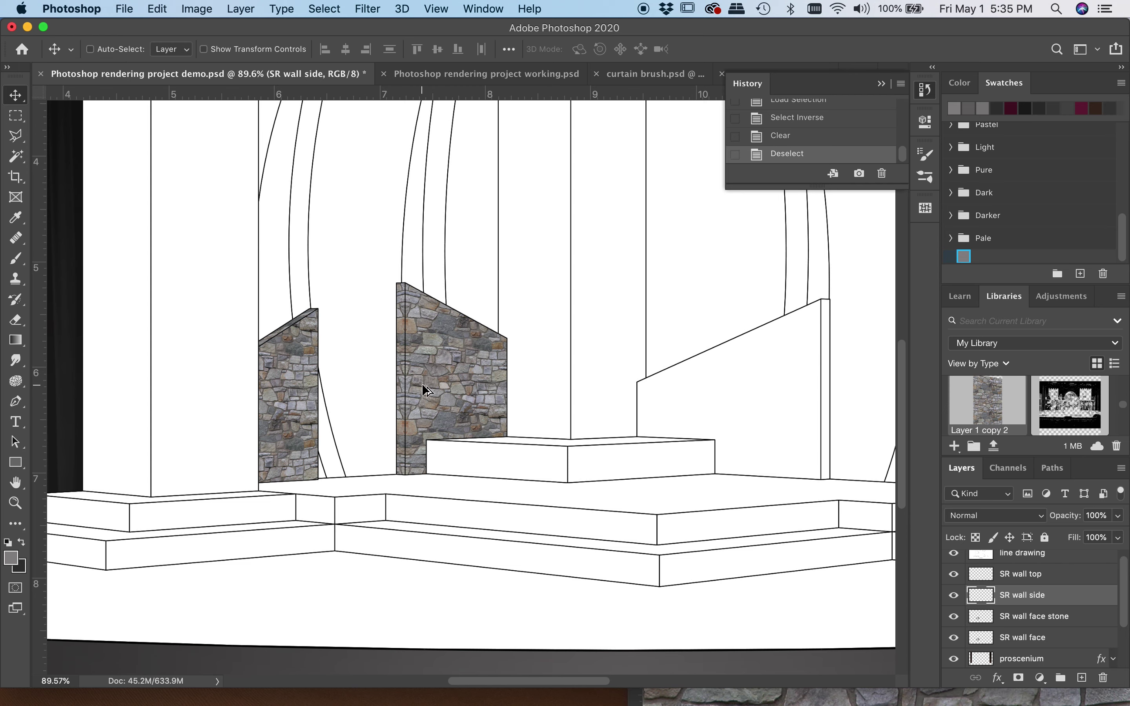
scroll(422, 384, "up", 5)
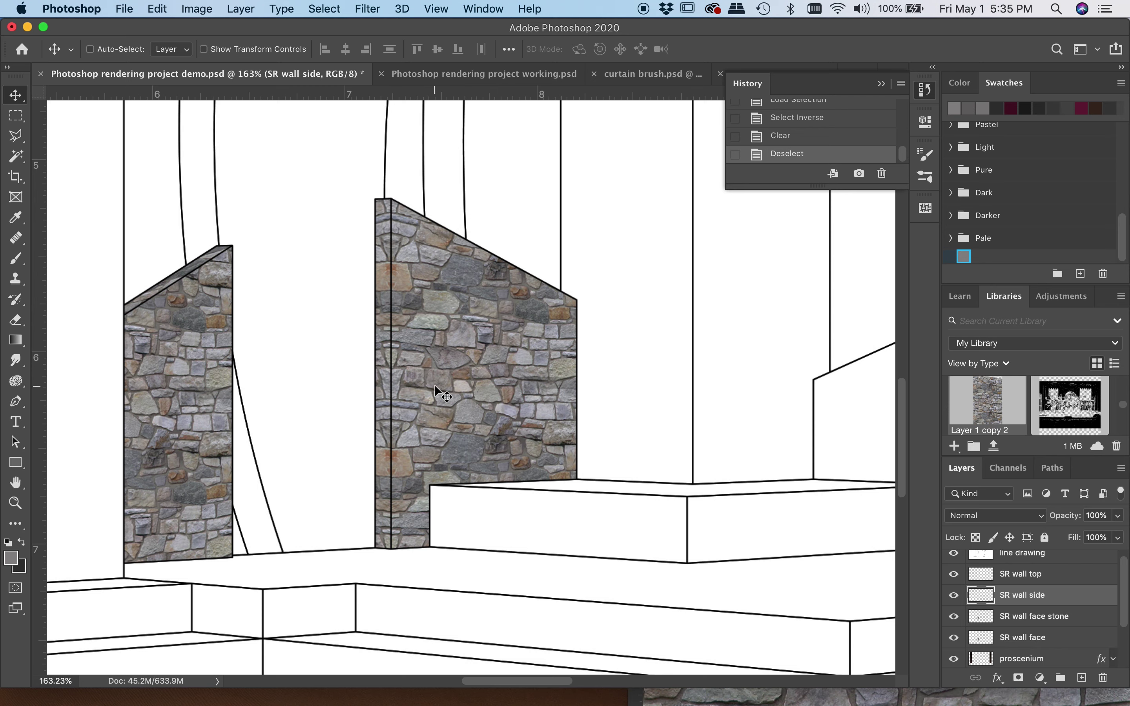
scroll(434, 385, "right", 3)
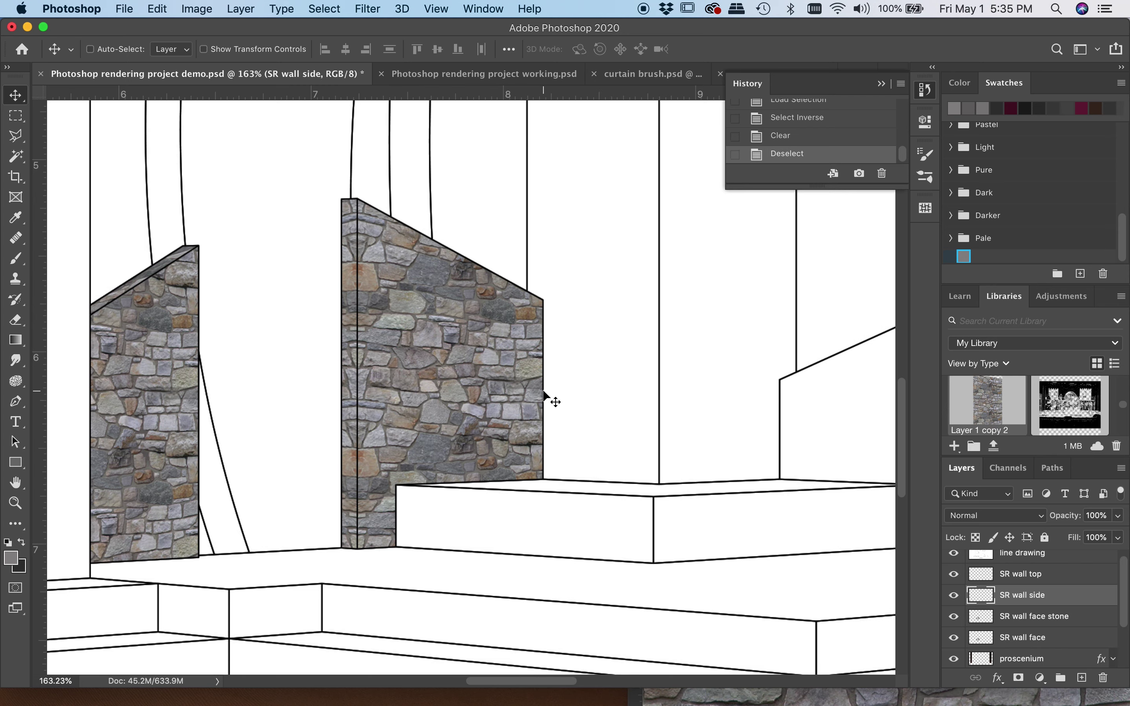
scroll(544, 395, "right", 20)
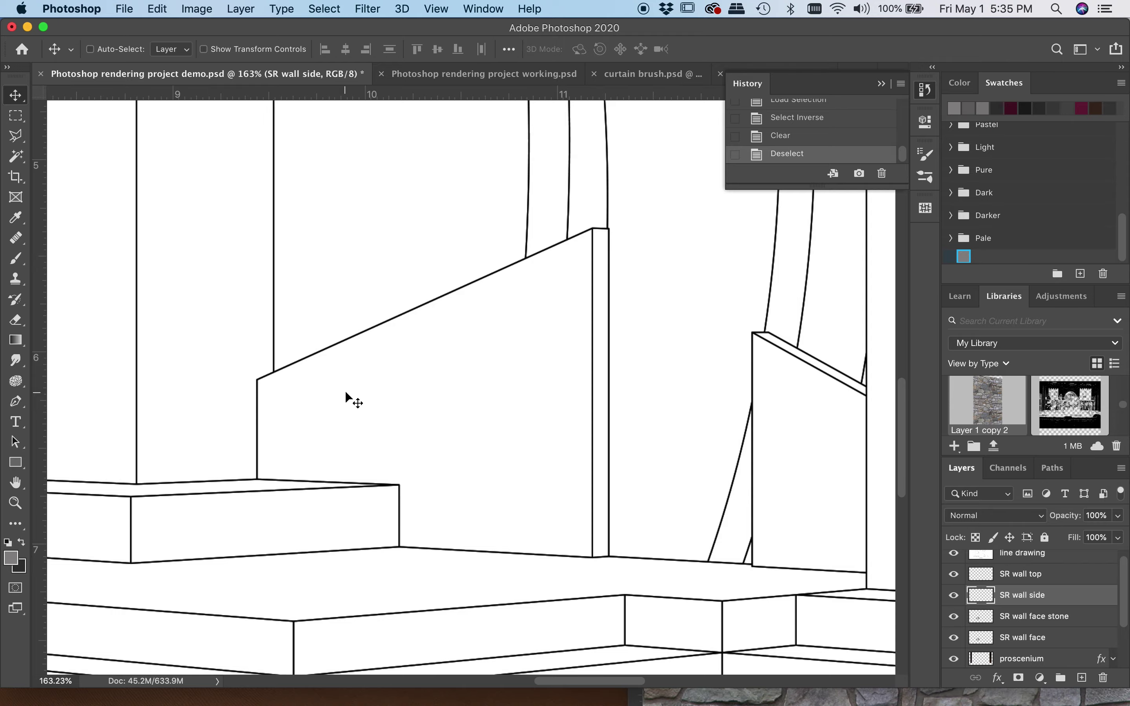
left_click(887, 697)
left_click_drag(869, 537, 405, 354)
Scale the new stone texture to about 1 inch square, aligning its top right corner with the larger stage-left wall face's peak.
left_click(157, 9)
mouse_move(312, 374)
left_click(385, 396)
left_click_drag(165, 157, 401, 393)
left_click_drag(477, 481, 482, 307)
left_click_drag(408, 219, 428, 238)
left_click_drag(528, 315, 501, 305)
key("Return")
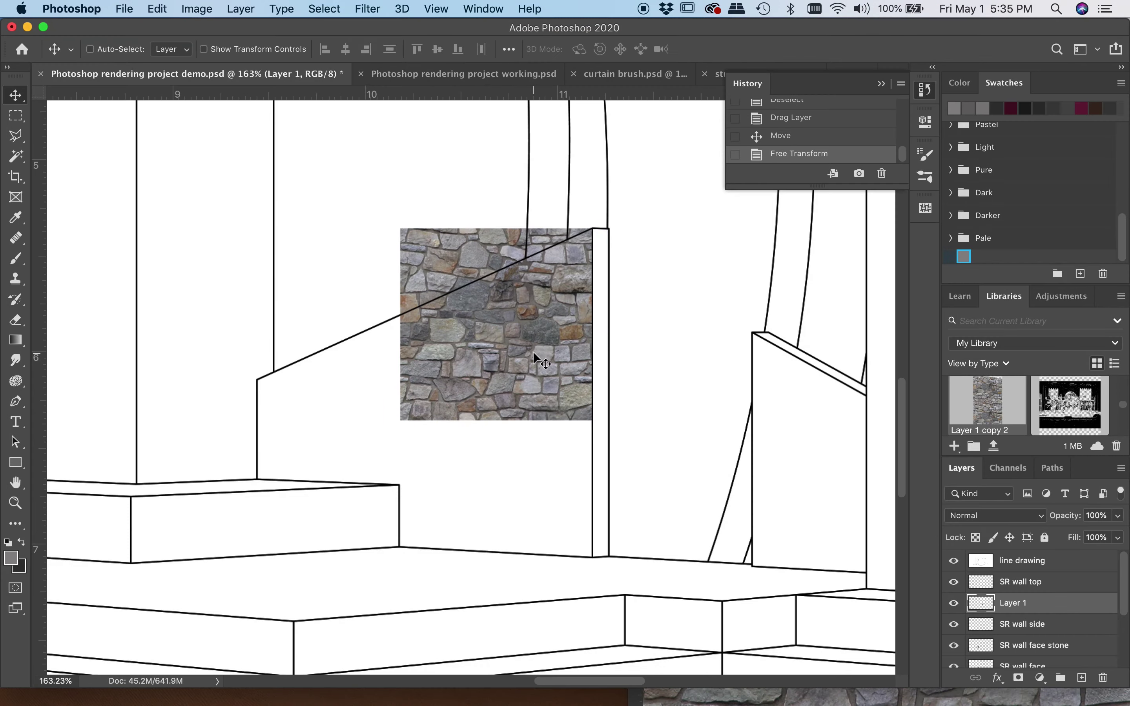
Select only the stone tile on Layer 1 and duplicate it directly below, offset about 1 inch.
left_click(15, 157)
left_click(303, 237)
key("super+shift+i")
left_click(15, 96)
left_click_drag(534, 403, 531, 577)
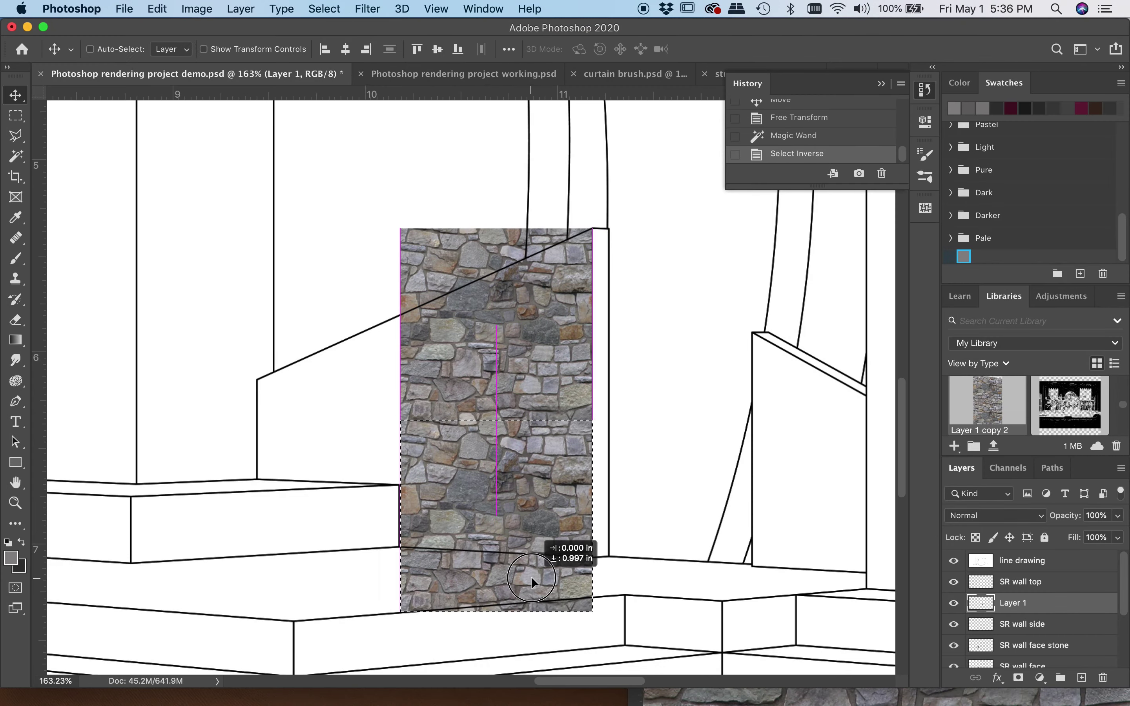
Duplicate the stone tile to the left and upward into a two-by-two block, nudge the last tile into place, and deselect.
left_click_drag(507, 431, 314, 431)
left_click_drag(336, 471, 341, 286)
scroll(334, 387, "up", 5)
key("Down")
key("Right")
key("super+d")
scroll(357, 345, "down", 5)
scroll(357, 344, "left", 3)
Select the stone with a rectangular marquee, nudge it two steps up and two steps right, and deselect.
left_click(16, 115)
left_click_drag(172, 229, 638, 651)
left_click(15, 96)
key("Up")
key("Right")
key("Right")
key("Up")
key("super+d")
scroll(381, 436, "down", 5)
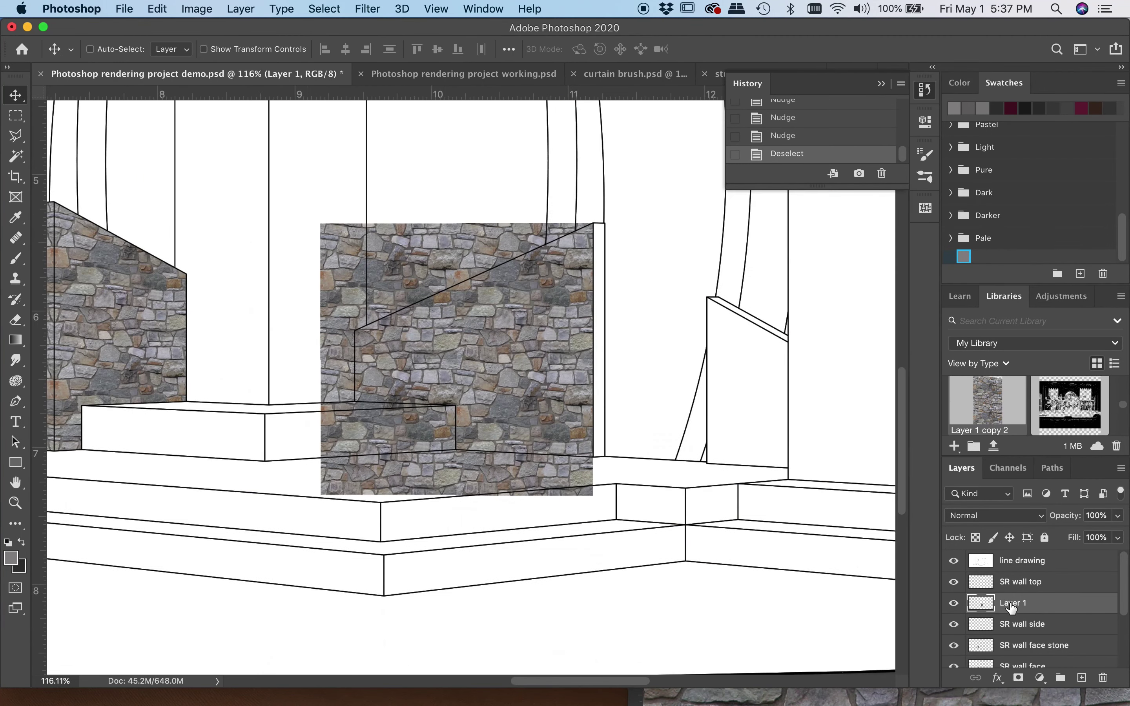
Move Layer 1 above the SR wall top layer and rename it as SL wall face.
left_click_drag(1012, 604, 1012, 575)
double_click(1013, 582)
type("SL wall face")
key("Return")
Duplicate the SL wall face layer and move the copy over the smaller stage-left wall.
key("j")
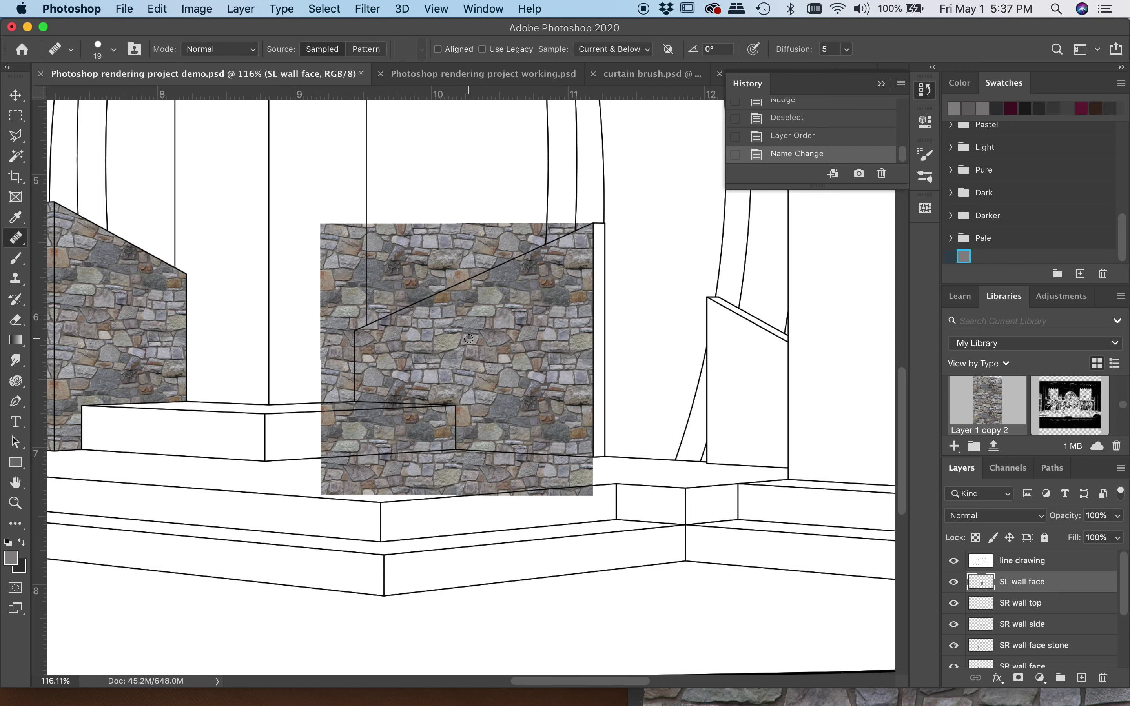
key("super+j")
key("v")
left_click_drag(469, 345, 784, 345)
Apply a Perspective transform to the SL wall face layer's stone, shortening its left edge to match the larger wall.
left_click(1039, 604)
left_click(157, 9)
mouse_move(211, 372)
left_click(420, 457)
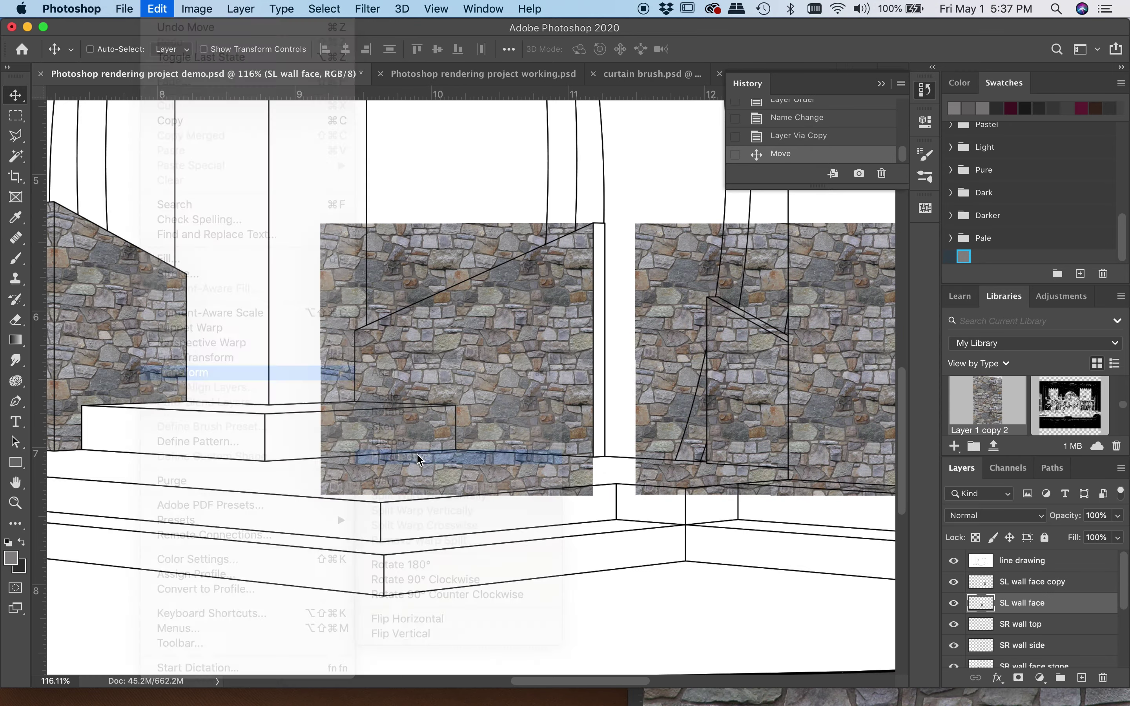
left_click_drag(321, 224, 314, 254)
left_click_drag(319, 359, 317, 375)
Apply a Perspective transform to SL wall face copy, shortening its left edge, and reposition it over the smaller stage-left wall.
scroll(560, 387, "right", 5)
left_click(157, 9)
mouse_move(187, 372)
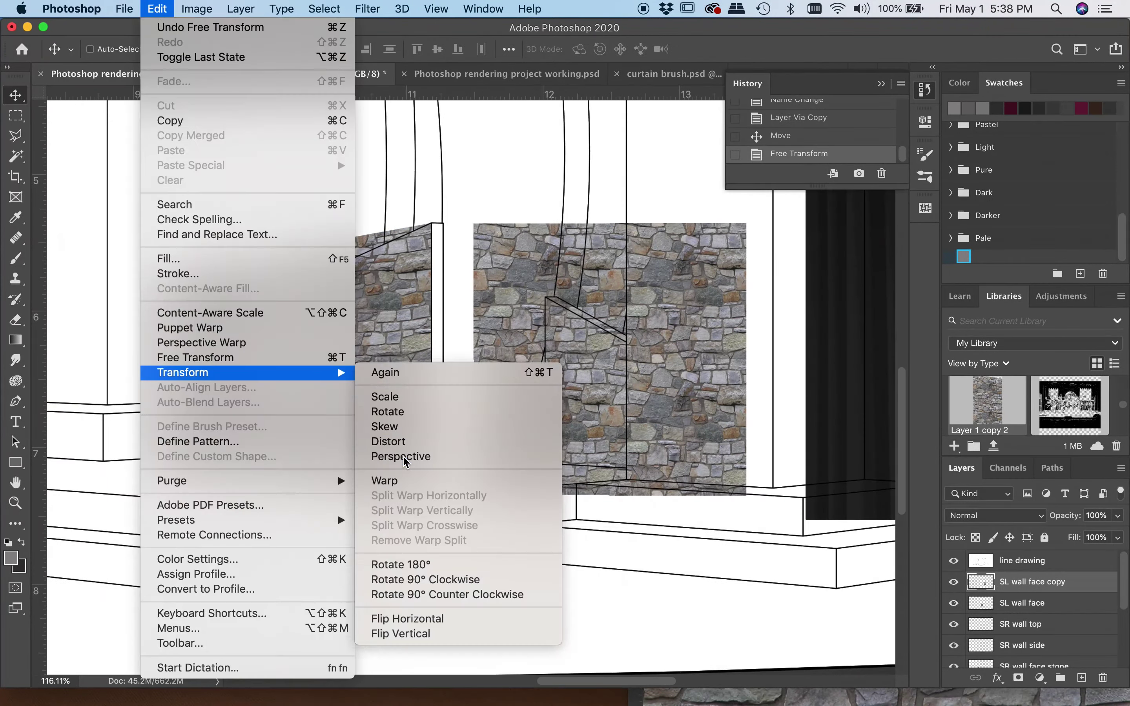
left_click(403, 457)
left_click_drag(474, 223, 474, 251)
left_click_drag(511, 332, 537, 377)
key("Return")
Duplicate the SL wall face and SL wall face copy layers together.
left_click(1064, 604, "shift")
right_click(1063, 604)
left_click(873, 105)
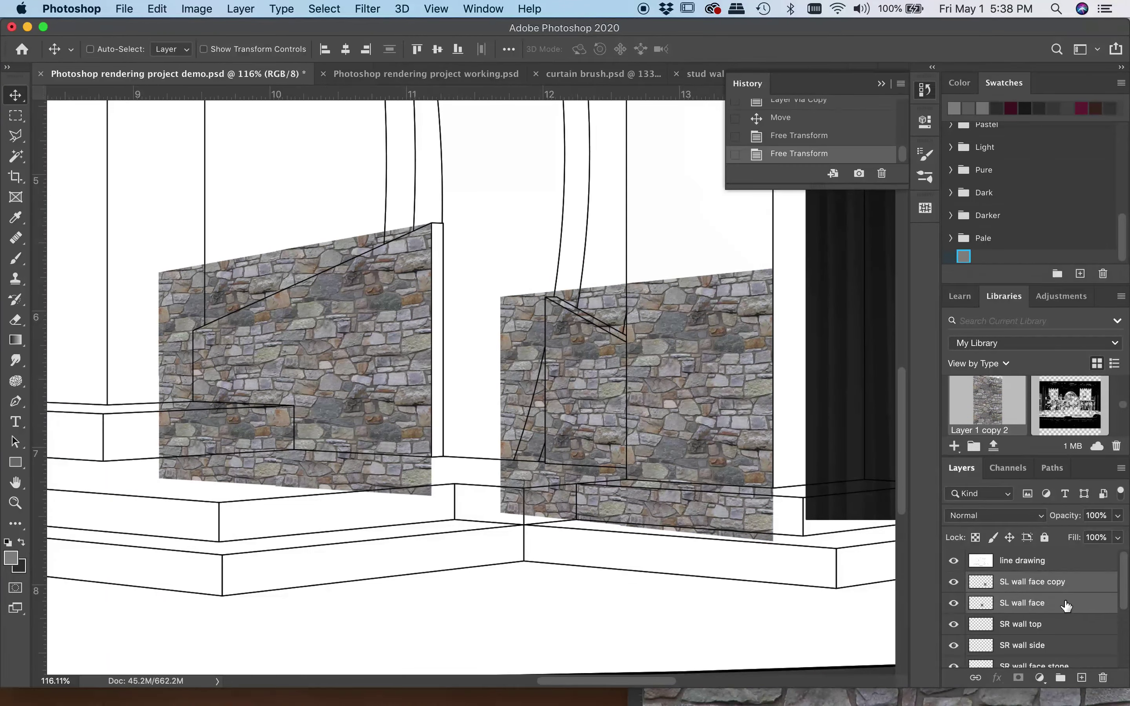
left_click(708, 290)
Delete the stone outside the SL wall face channel's outline on the SL wall face layer.
left_click(1065, 613)
left_click(1008, 468)
scroll(983, 615, "down", 2)
left_click(982, 613, "super")
left_click(962, 469)
left_click(324, 9)
left_click(344, 72)
key("Delete")
Hide the two new duplicate layers and delete the stone outside the wall outlines on the SL wall face copy layer.
left_click(953, 571)
left_click(953, 560)
left_click(1034, 596)
key("Delete")
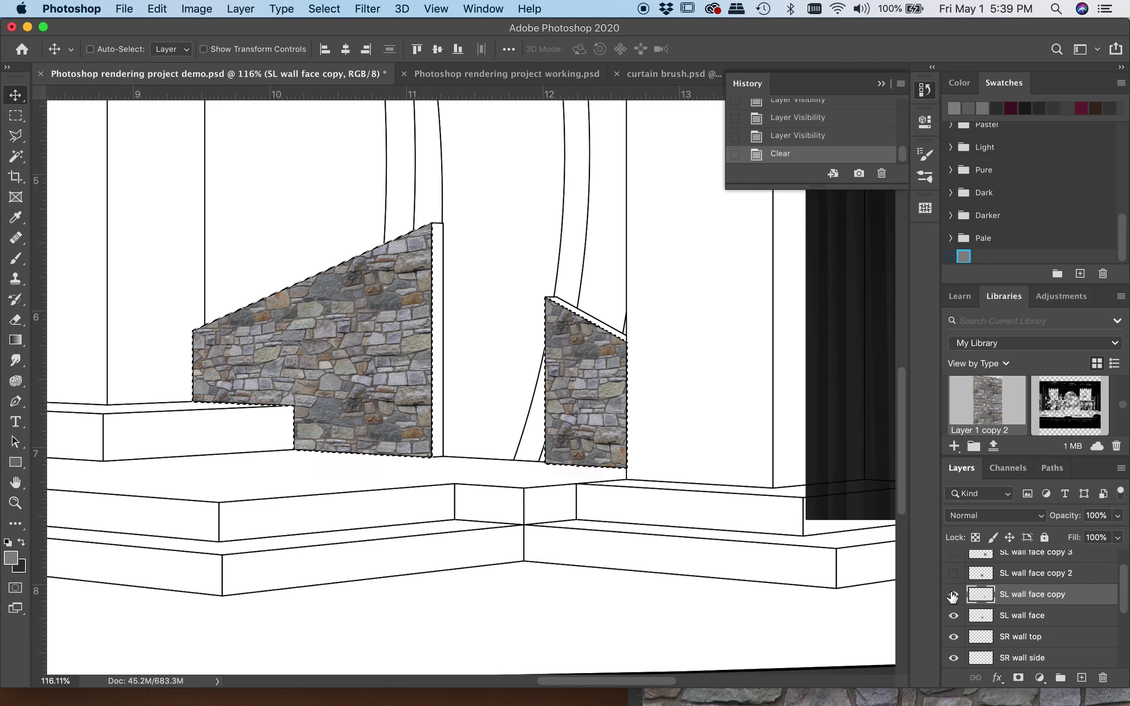
Deselect, hide SL wall face and SL wall face copy, and show the copy 2 and copy 3 layers with copy 2 active.
left_click(953, 595)
left_click(954, 615)
left_click(954, 574)
key("super+d")
scroll(981, 607, "up", 2)
left_click(1008, 603)
left_click(953, 582)
Flip SL wall face copy 2's stone horizontally and move it against the larger stage-left wall's outer side.
left_click_drag(312, 355, 330, 344)
left_click(156, 9)
mouse_move(187, 375)
left_click(427, 660)
left_click_drag(178, 335, 500, 375)
Show the SL wall face layer and apply a Skew transform to SL wall face copy 2 to match the wall side's perspective.
left_click(954, 645)
scroll(427, 299, "up", 5)
scroll(500, 378, "up", 3)
scroll(374, 323, "down", 4)
left_click(157, 9)
mouse_move(189, 377)
left_click(384, 427)
left_click_drag(738, 221, 732, 229)
key("Return")
Delete the stone outside the wall side channel's outline on the SL wall face copy 2 layer.
left_click(1007, 468)
left_click(975, 615, "super")
left_click(975, 650, "super")
left_click(961, 471)
key("super+shift+i")
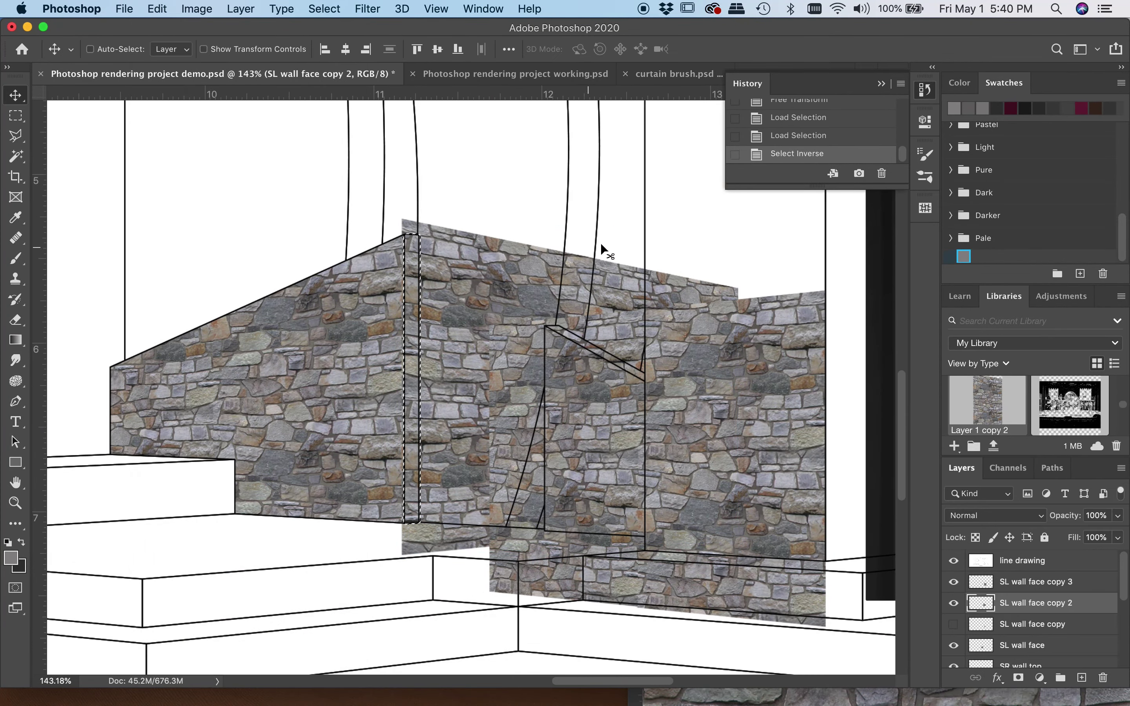
key("Delete")
Rename SL wall face copy 2 as SL wall side and SL wall face copy 3 as SL wall top, and deselect.
double_click(1034, 605)
type("SL wall side")
key("Return")
double_click(1076, 579)
left_click_drag(1076, 579, 1027, 581)
type("top")
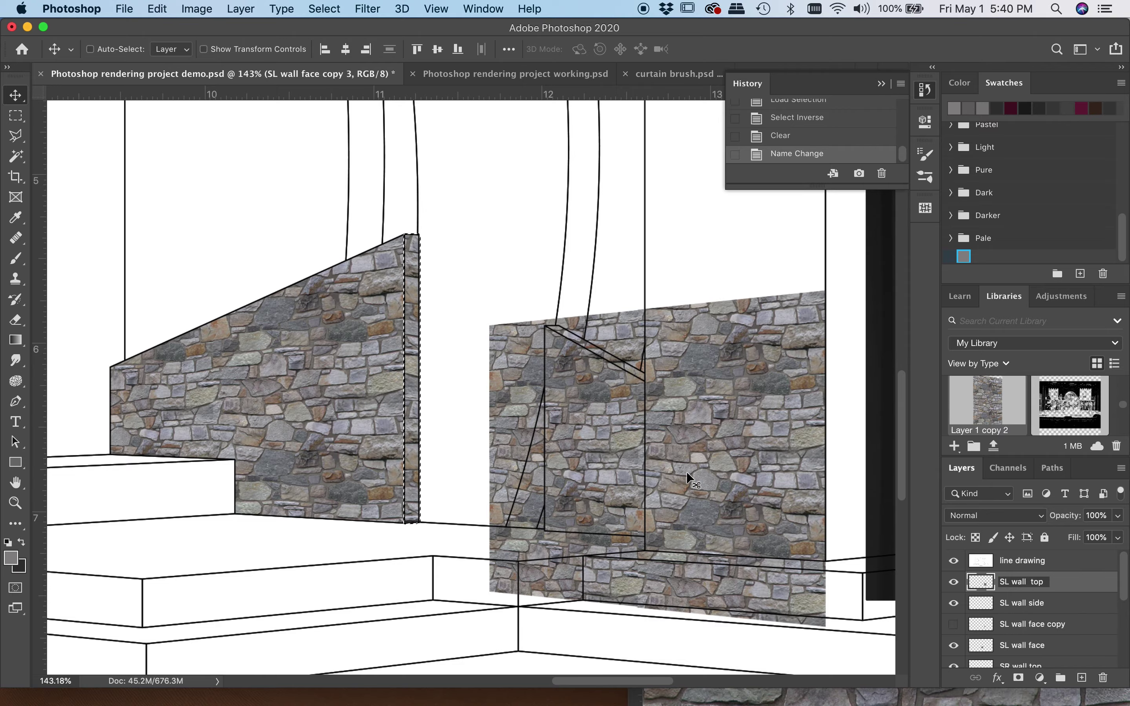
key("super+d")
double_click(1029, 581)
type("SL wall top")
key("Return")
Skew the SL wall top layer's stone so its upper edge slants down along the smaller stage-left wall's slope.
scroll(693, 406, "down", 2)
left_click(157, 9)
mouse_move(184, 372)
left_click(384, 427)
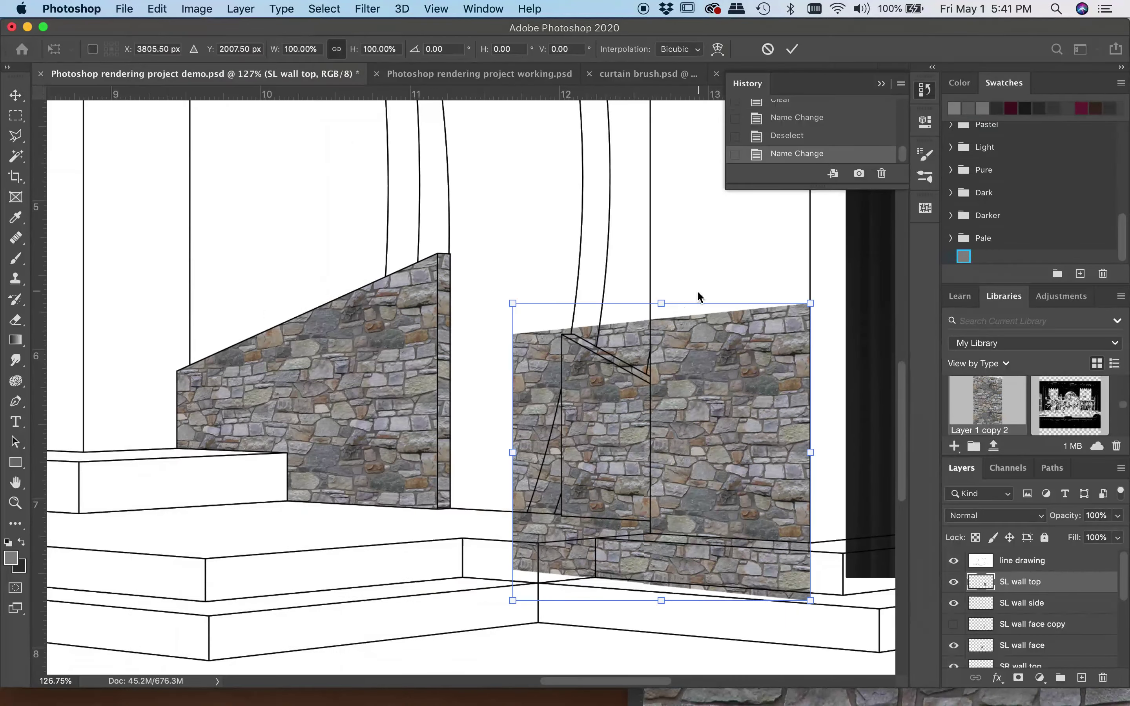
left_click_drag(810, 304, 811, 428)
left_click_drag(810, 428, 718, 392)
scroll(570, 428, "up", 5)
left_click_drag(589, 491, 621, 396)
Adjust the remaining corners of the SL wall top stone to cover the smaller wall's sloping top strip, and apply the transform.
scroll(560, 374, "up", 3)
left_click_drag(390, 223, 444, 263)
scroll(380, 418, "right", 4)
scroll(380, 419, "down", 2)
left_click_drag(685, 334, 659, 377)
left_click_drag(669, 544, 622, 463)
left_click_drag(709, 471, 612, 481)
key("Return")
Delete the stone outside the wall top channel's outline on the SL wall top layer.
left_click(1008, 468)
left_click(975, 631, "super")
left_click(962, 468)
left_click(324, 9)
left_click(333, 74)
key("Delete")
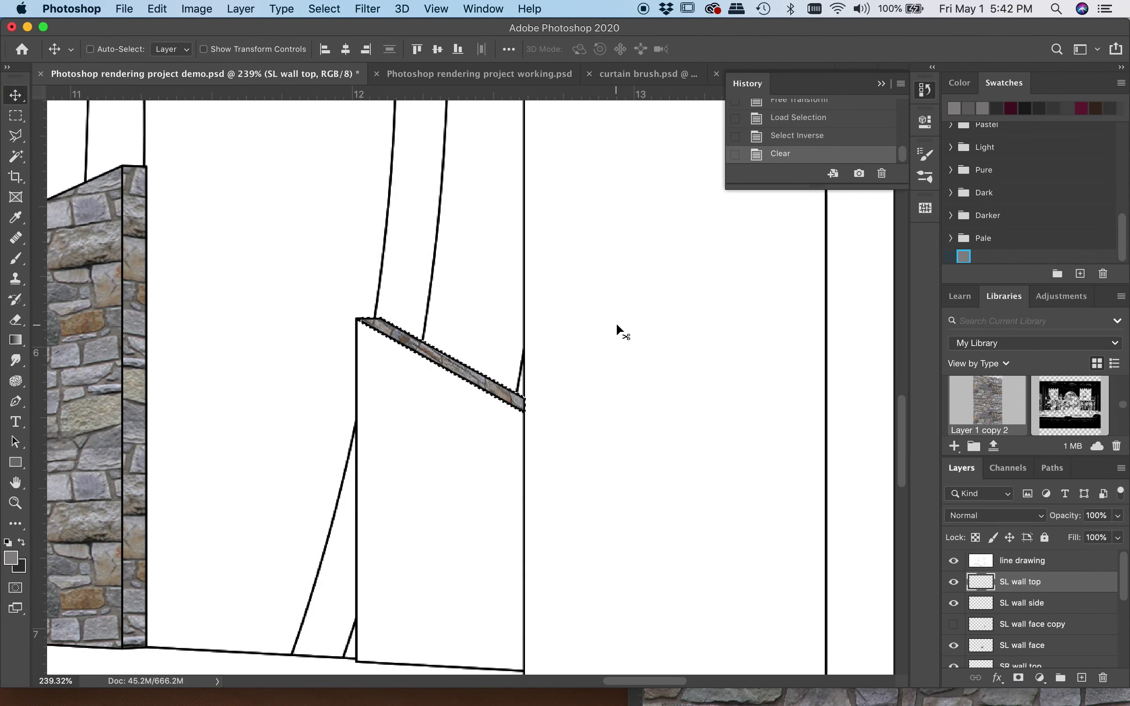
Show the hidden SL wall face copy layer, clear the selection, and check the stone walls across the whole set.
left_click(953, 625)
key("super+d")
scroll(591, 467, "down", 10)
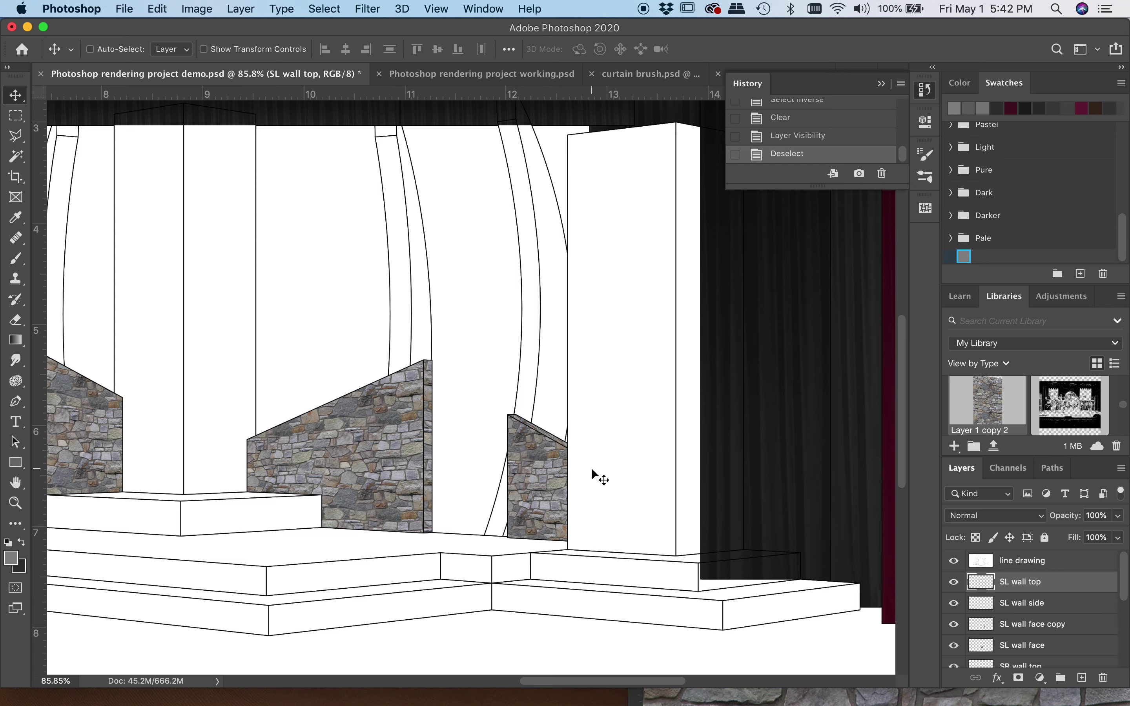
scroll(591, 466, "left", 5)
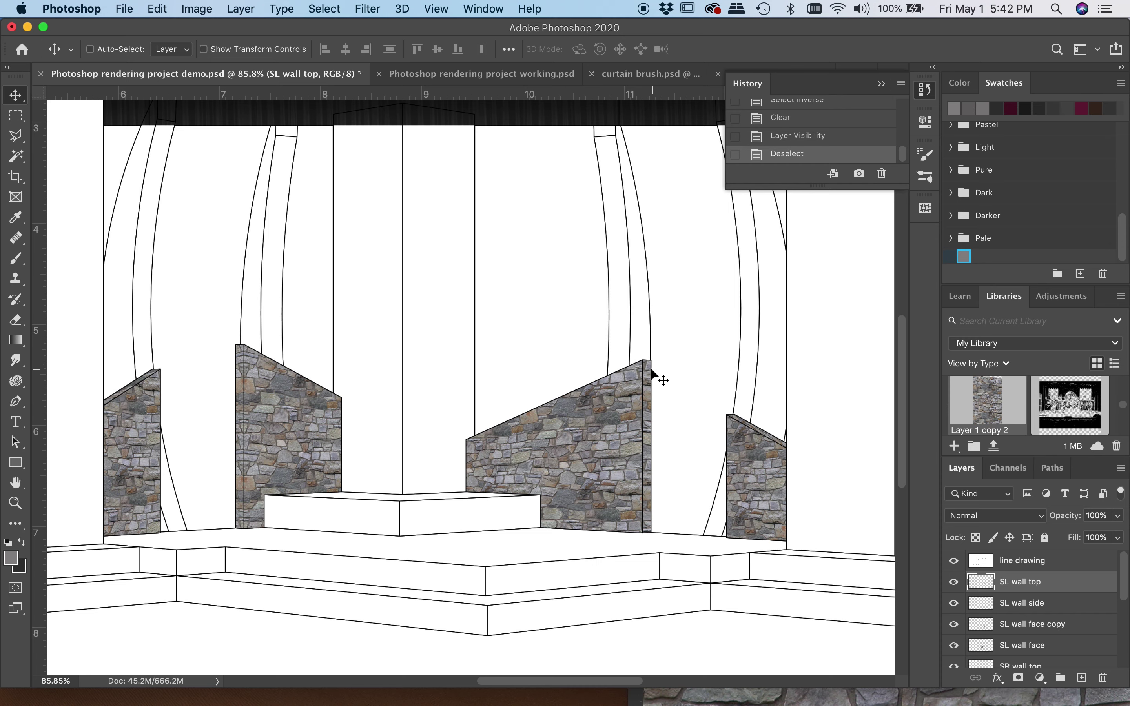
scroll(429, 385, "up", 3)
scroll(428, 385, "left", 3)
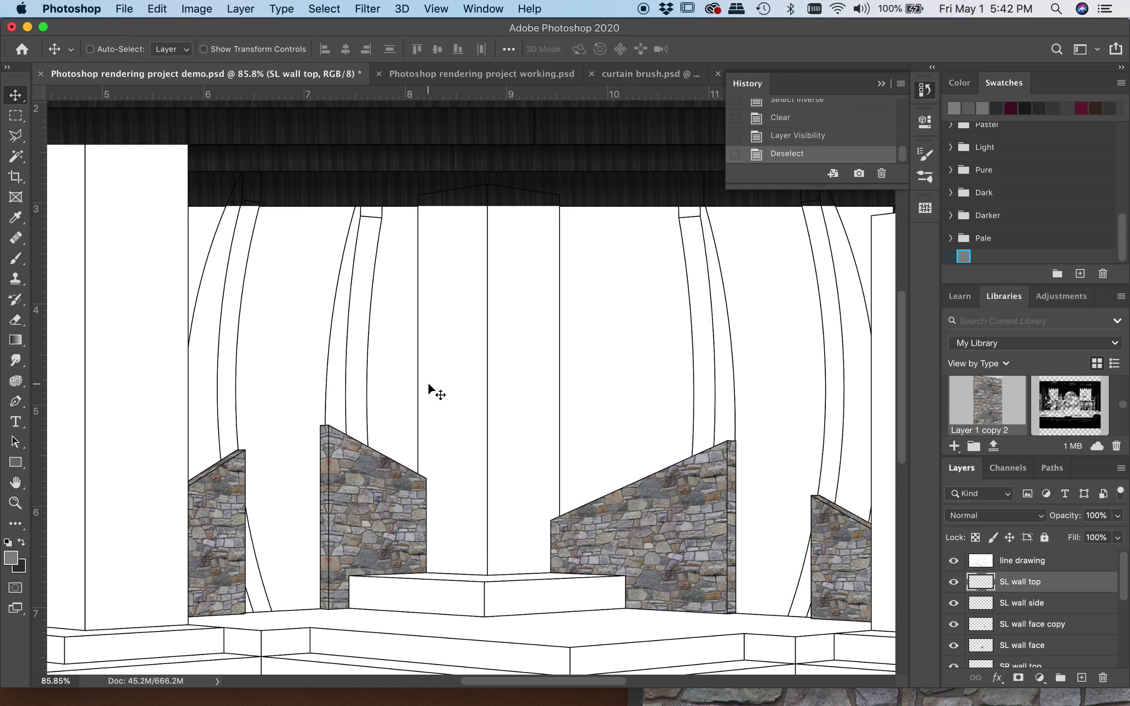
scroll(428, 384, "down", 5)
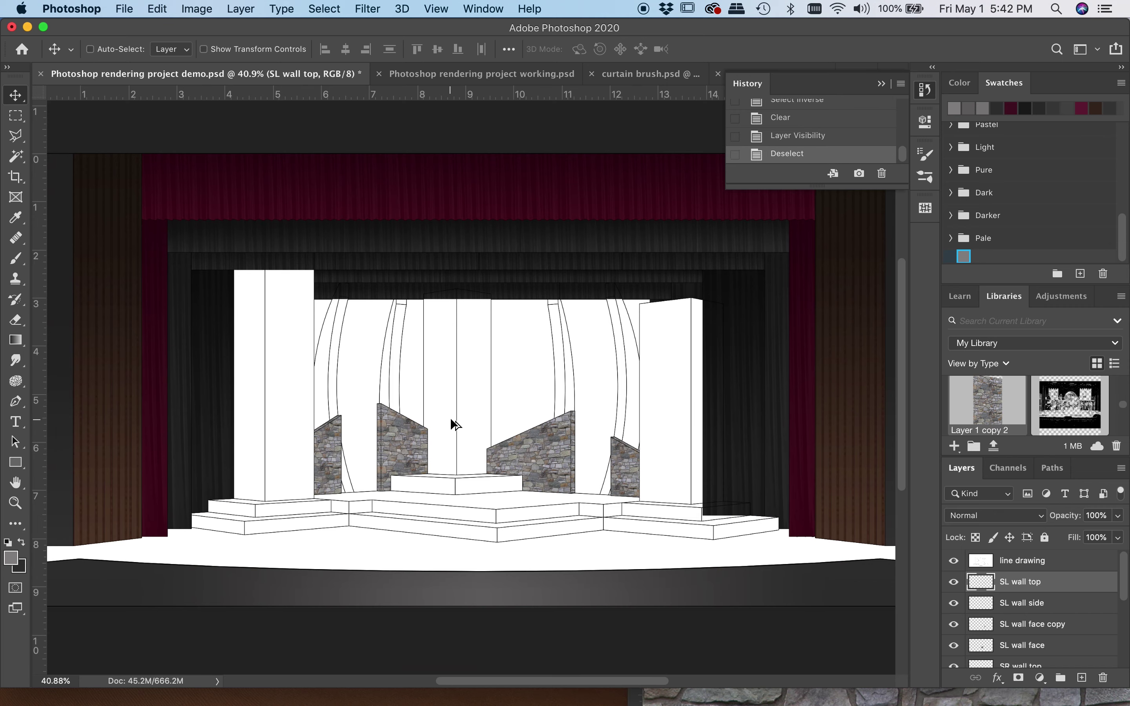
scroll(451, 419, "up", 2)
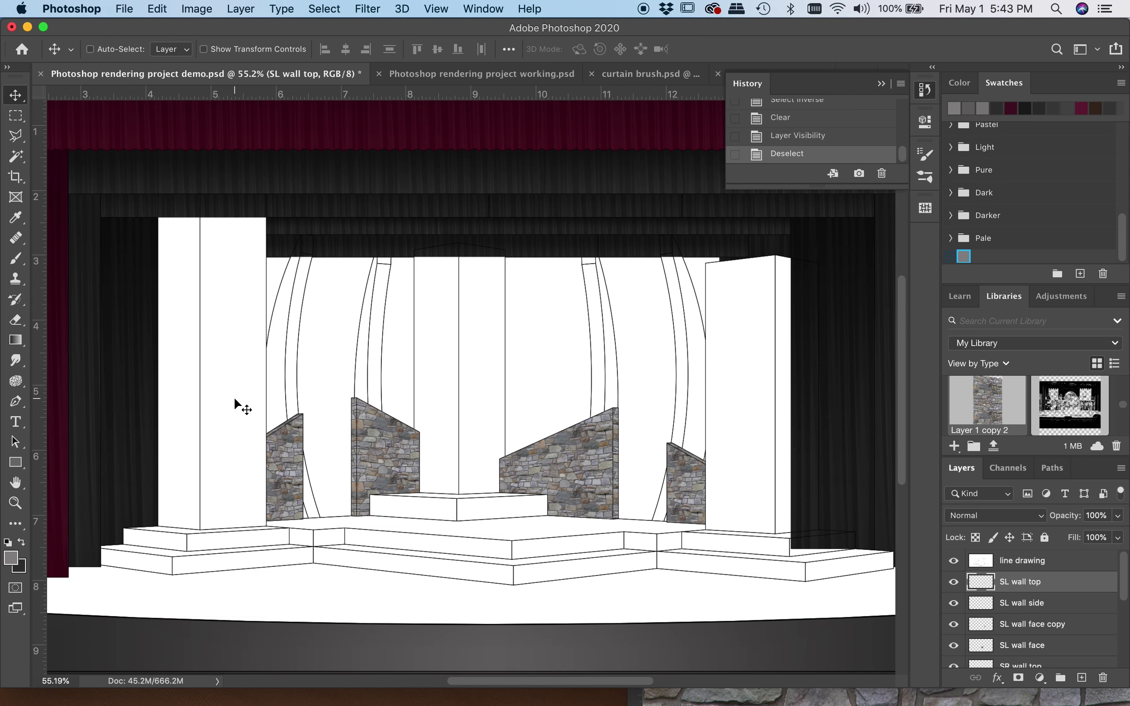
Open the concrete texture image texture-2696788_1920.jpg from the textures folder.
left_click(124, 9)
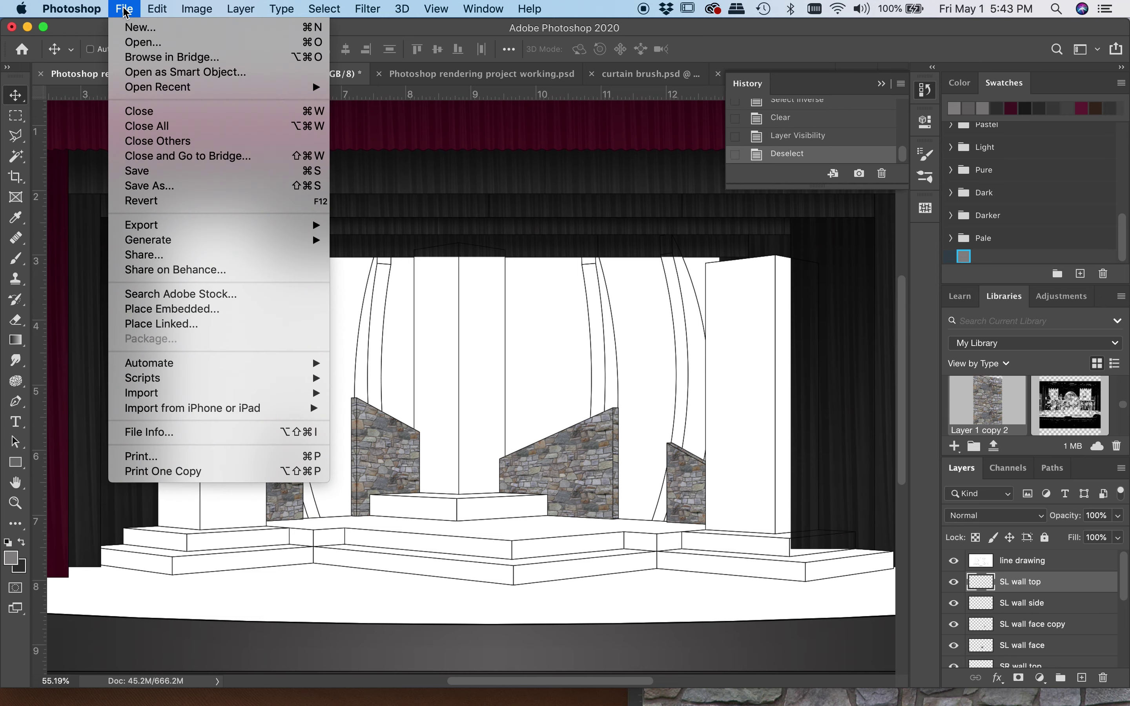
left_click(135, 43)
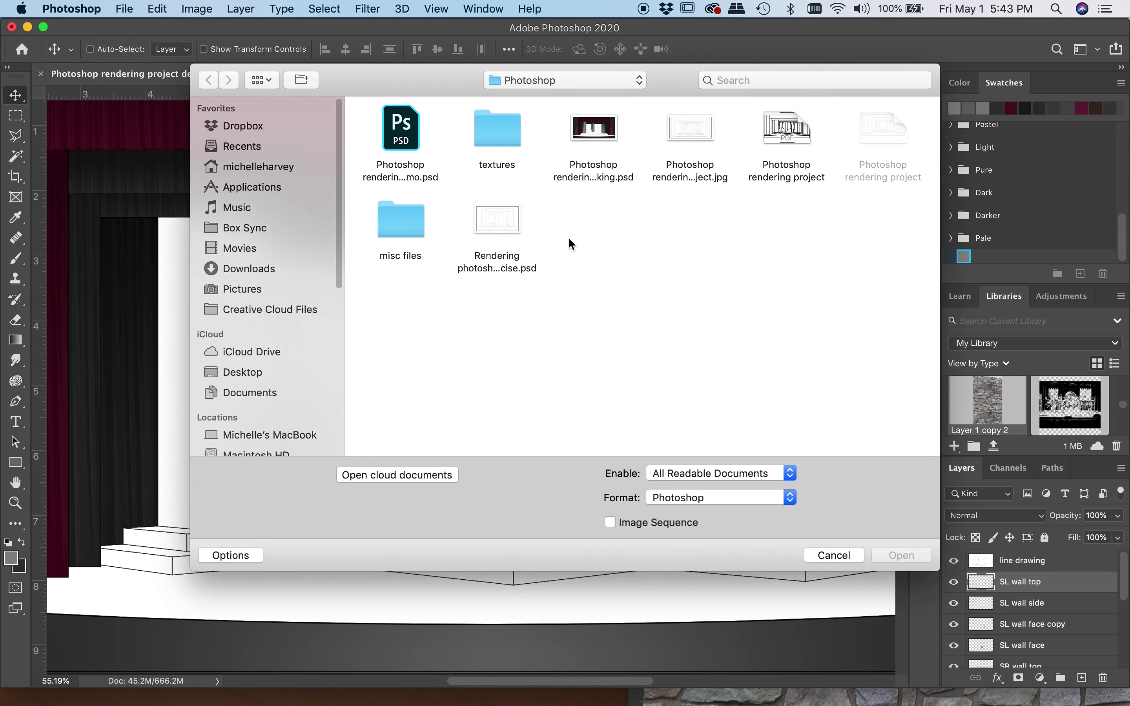
double_click(495, 131)
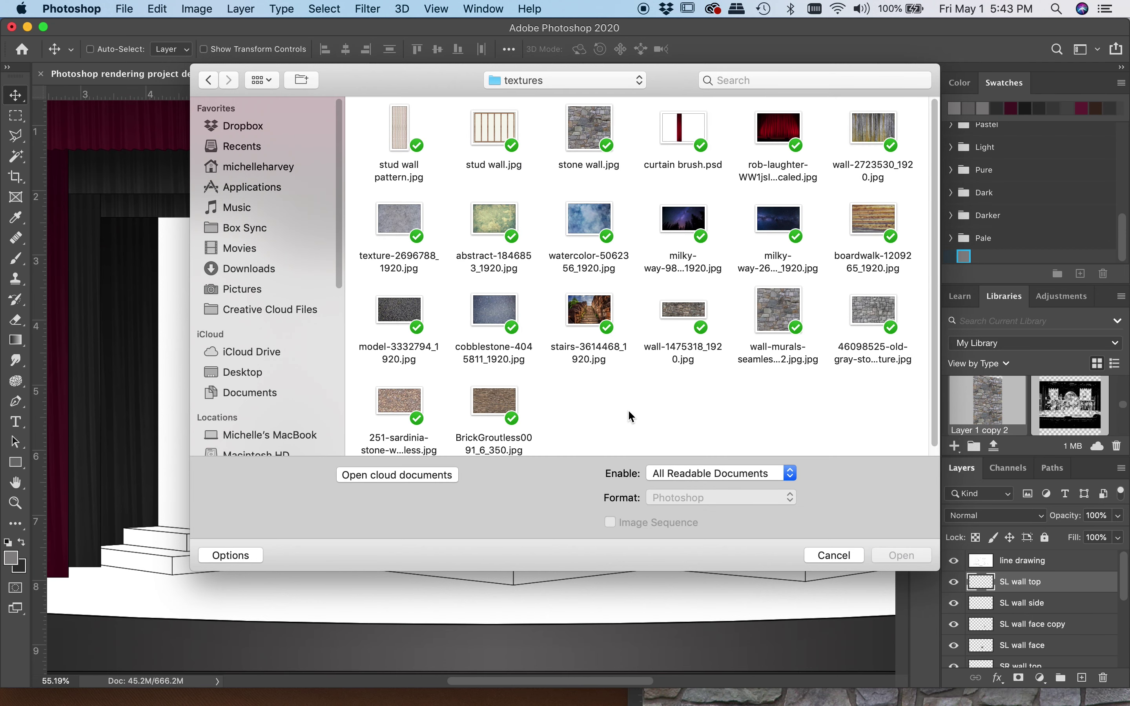
left_click(400, 215)
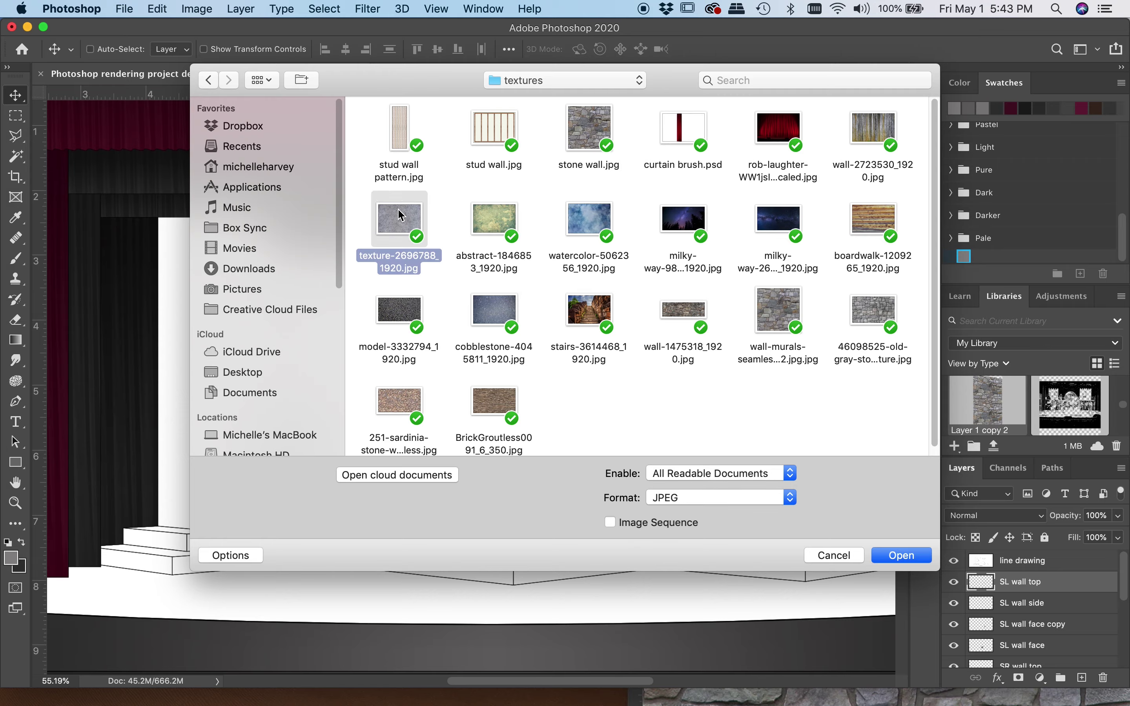
key("space")
key("space")
double_click(397, 216)
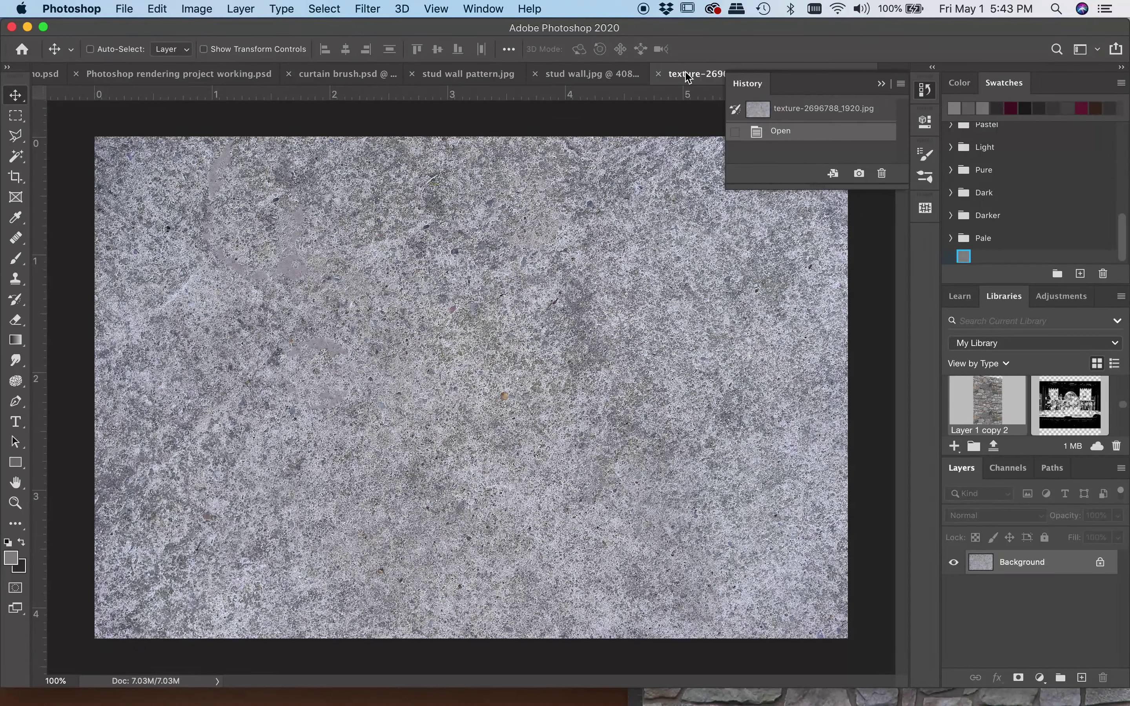
Copy the concrete texture into the rendering demo document as a new layer and position it over the tall stage-right column.
left_click_drag(687, 74, 673, 240)
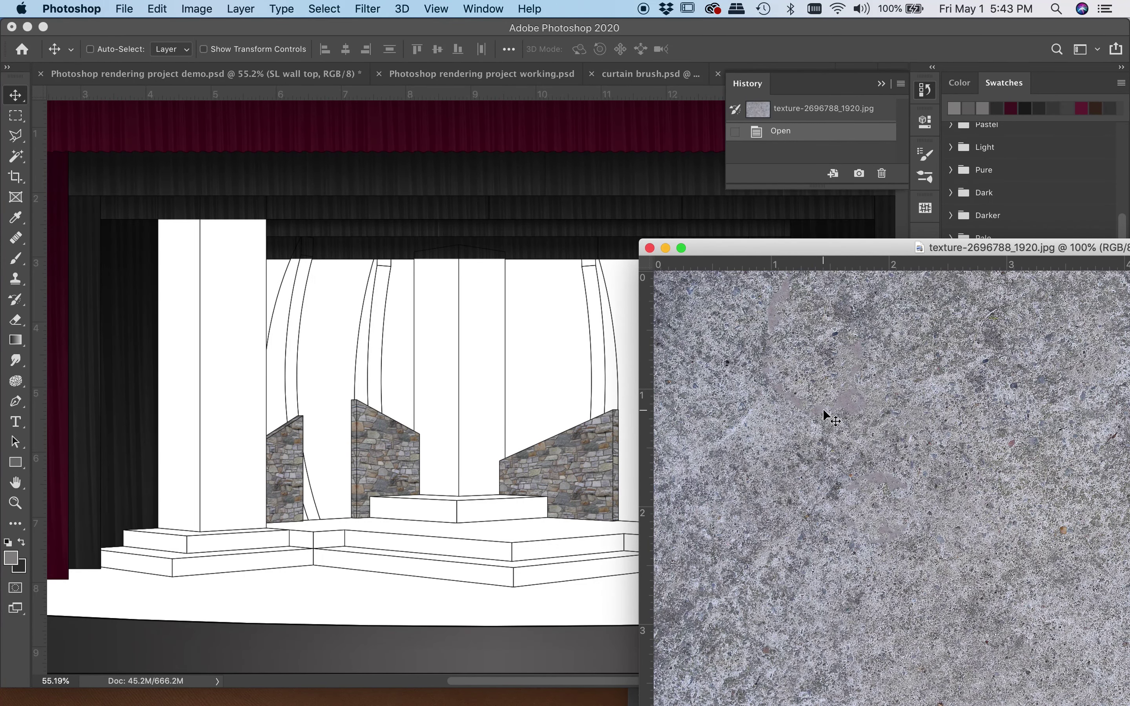
left_click_drag(820, 414, 322, 382)
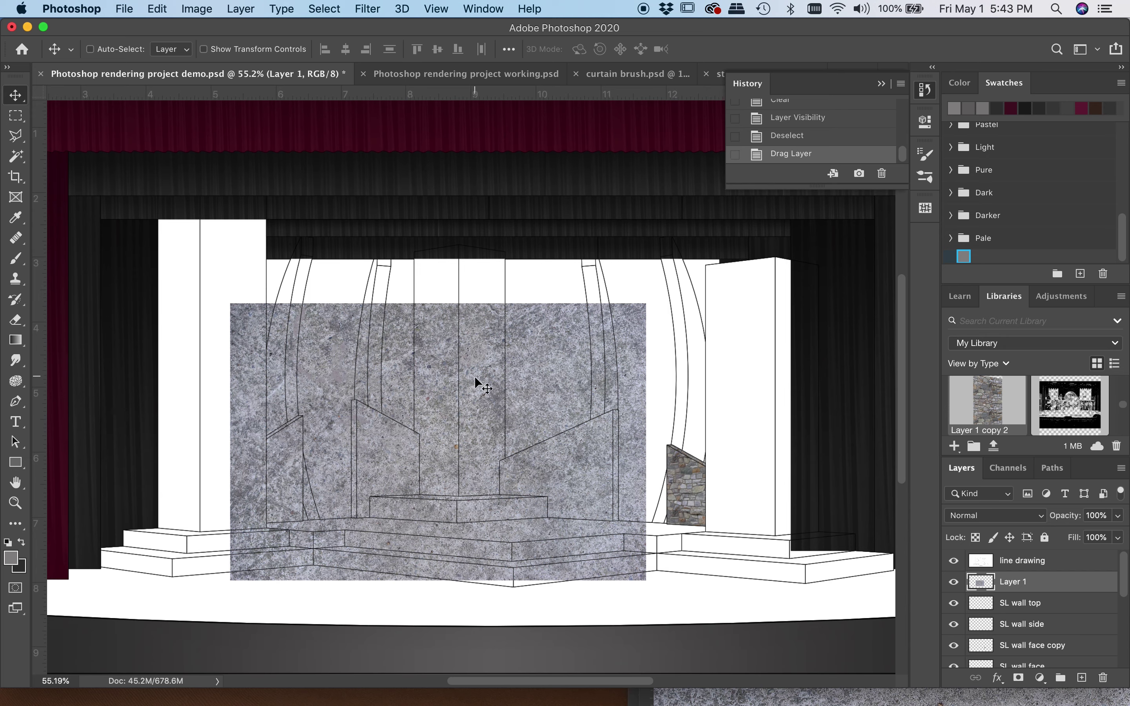
left_click_drag(438, 384, 351, 345)
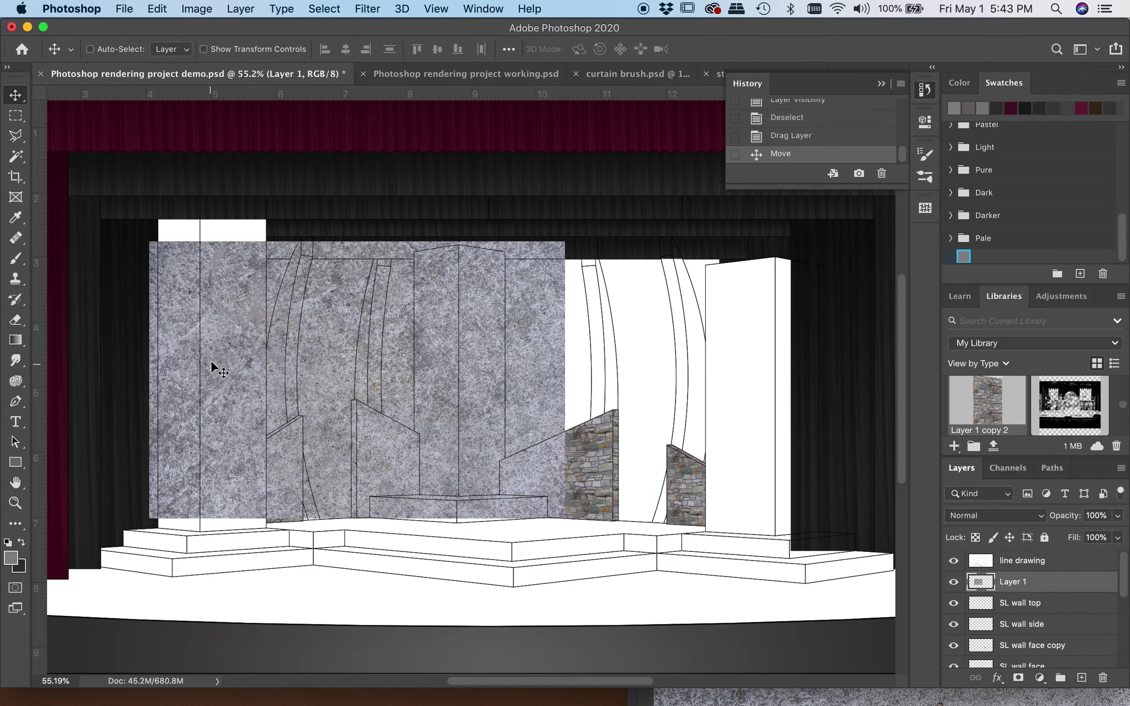
Scale the concrete texture layer to about 40.44% and place it over the base of the stage-right column.
left_click(157, 8)
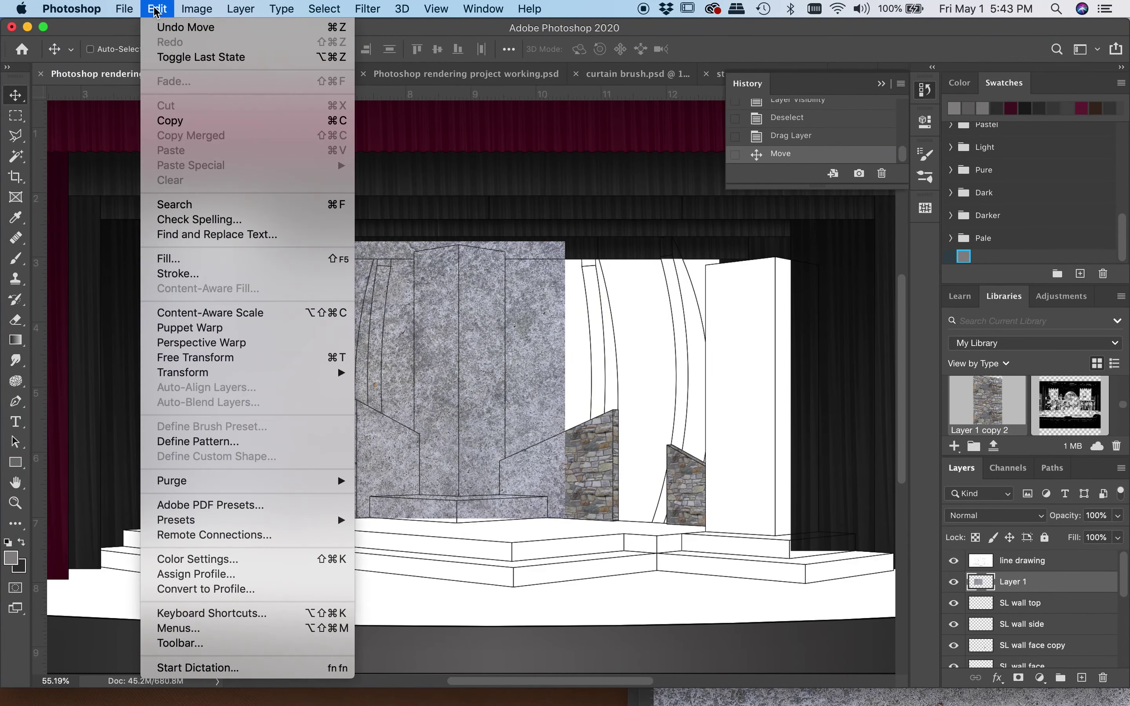
mouse_move(185, 373)
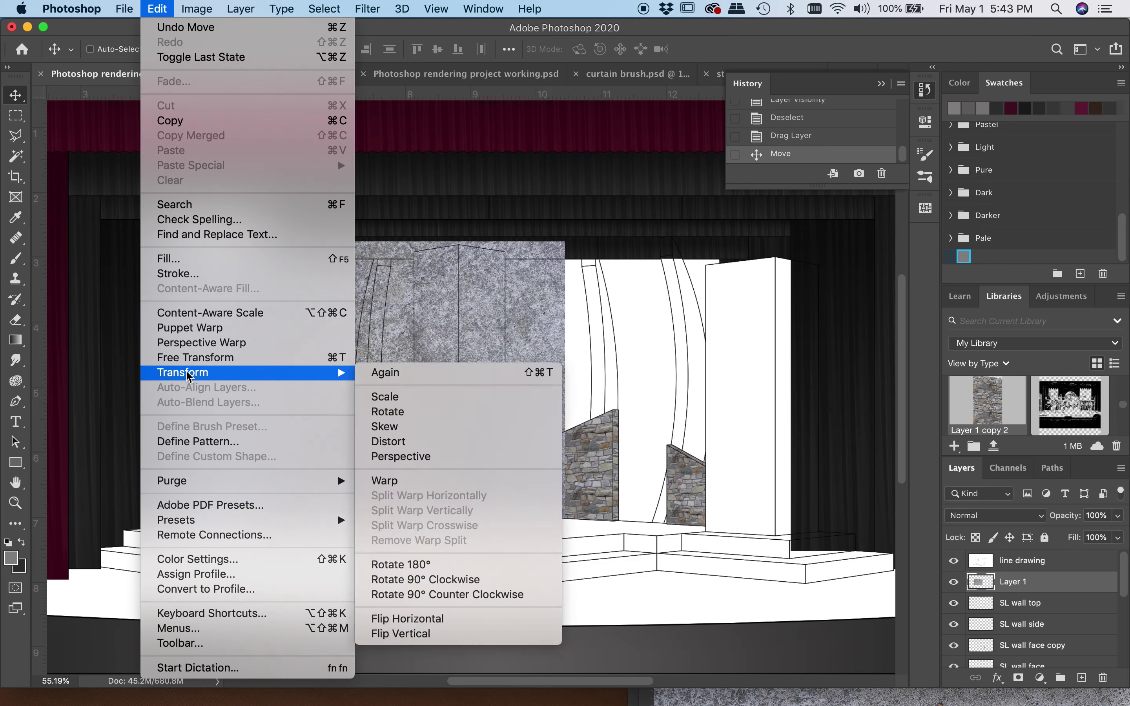
left_click(385, 396)
left_click_drag(566, 240, 316, 406)
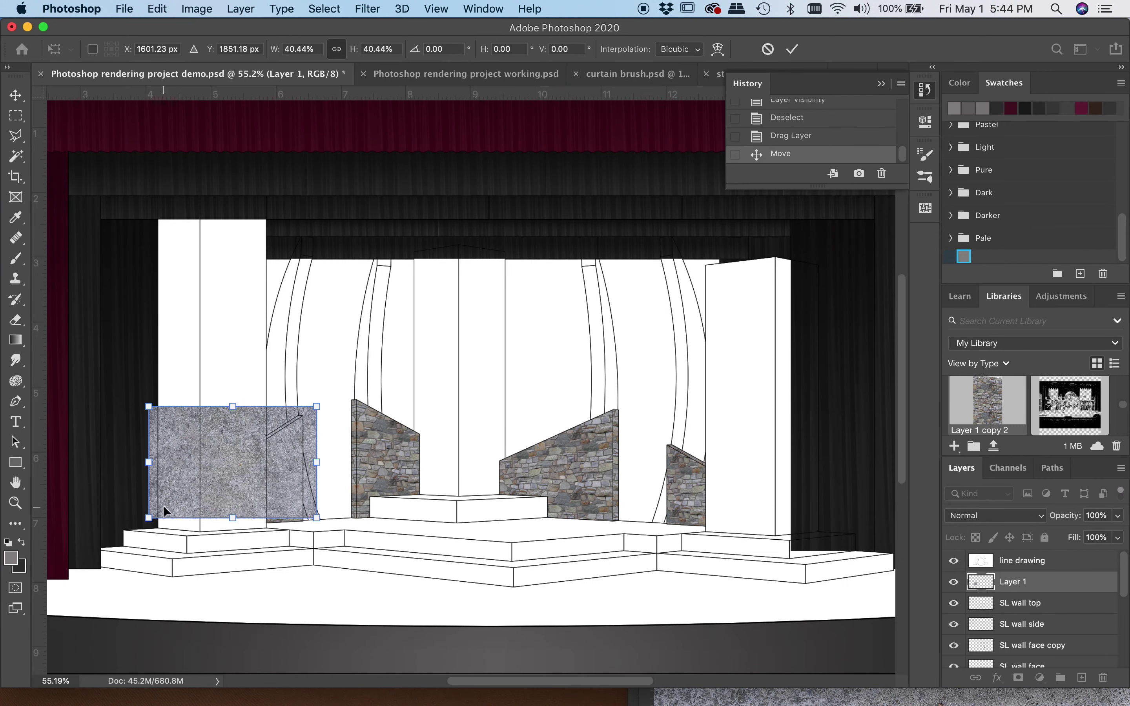
scroll(164, 506, "up", 3)
scroll(164, 506, "up", 4)
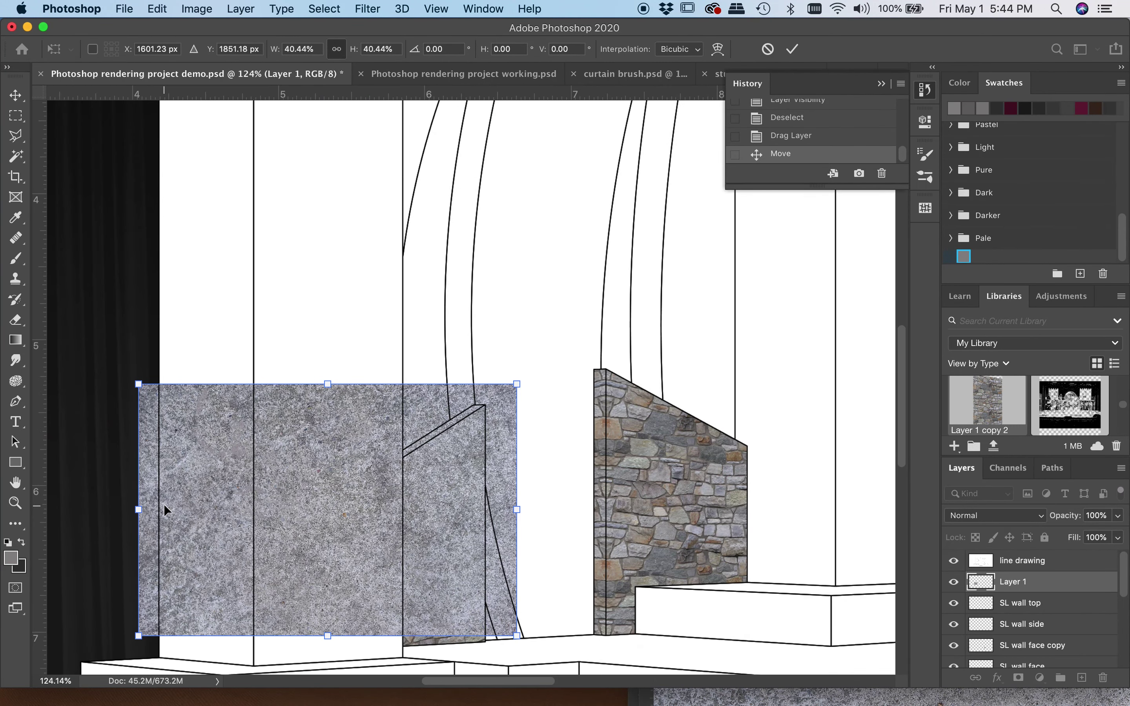
scroll(164, 505, "down", 4)
scroll(164, 506, "left", 2)
left_click_drag(399, 408, 399, 432)
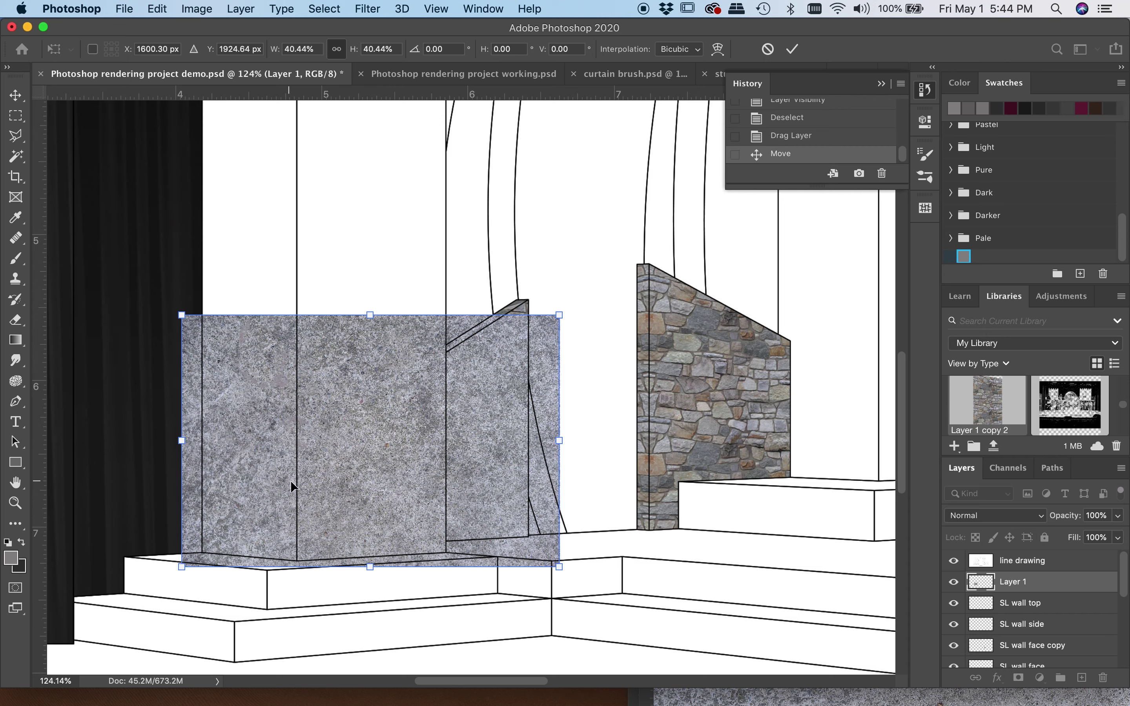
key("Return")
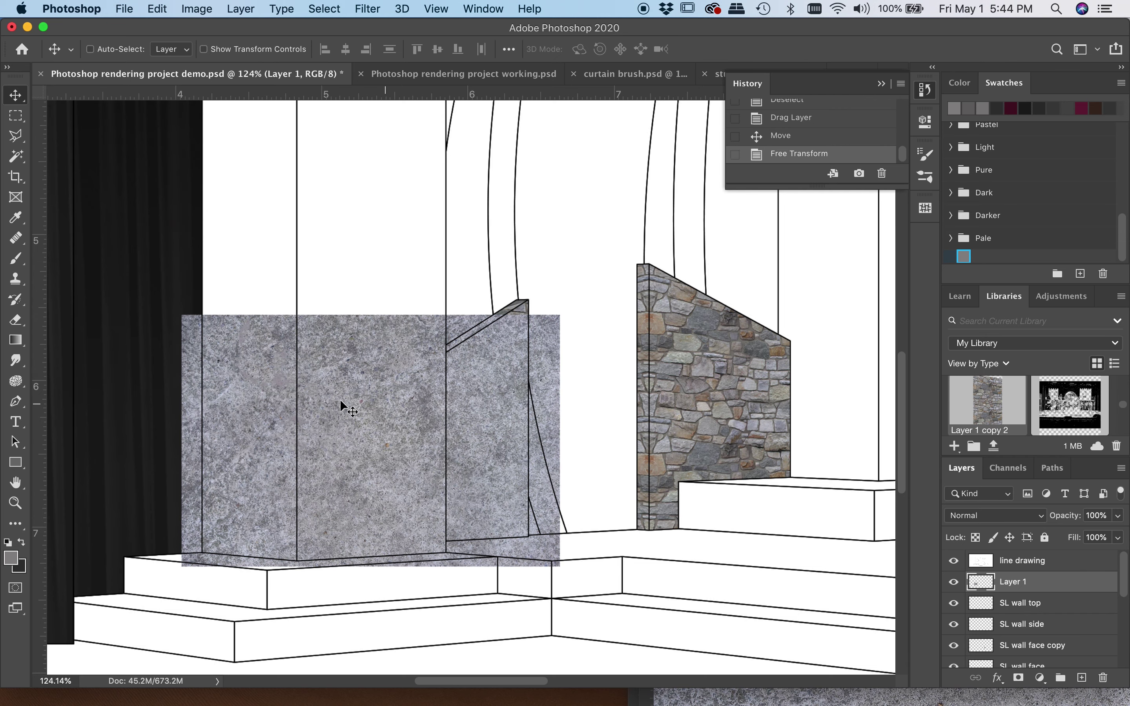
Rotate the concrete texture 90° clockwise and align it upright over the lower part of the stage-right column.
left_click(158, 9)
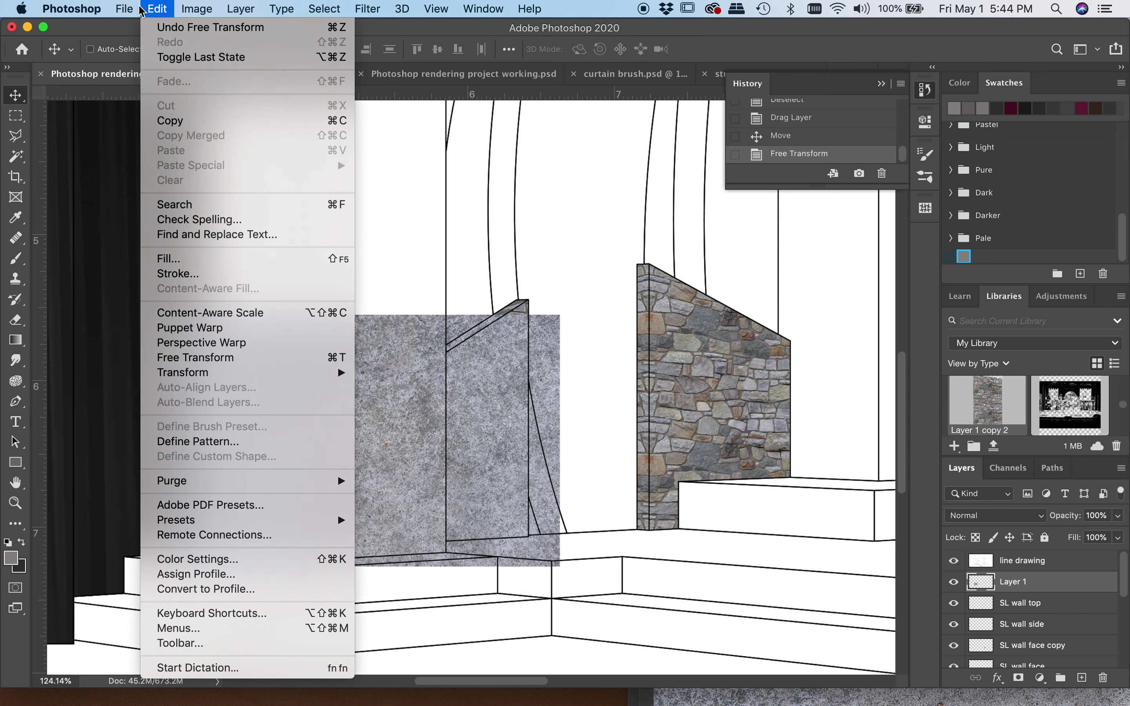
mouse_move(189, 373)
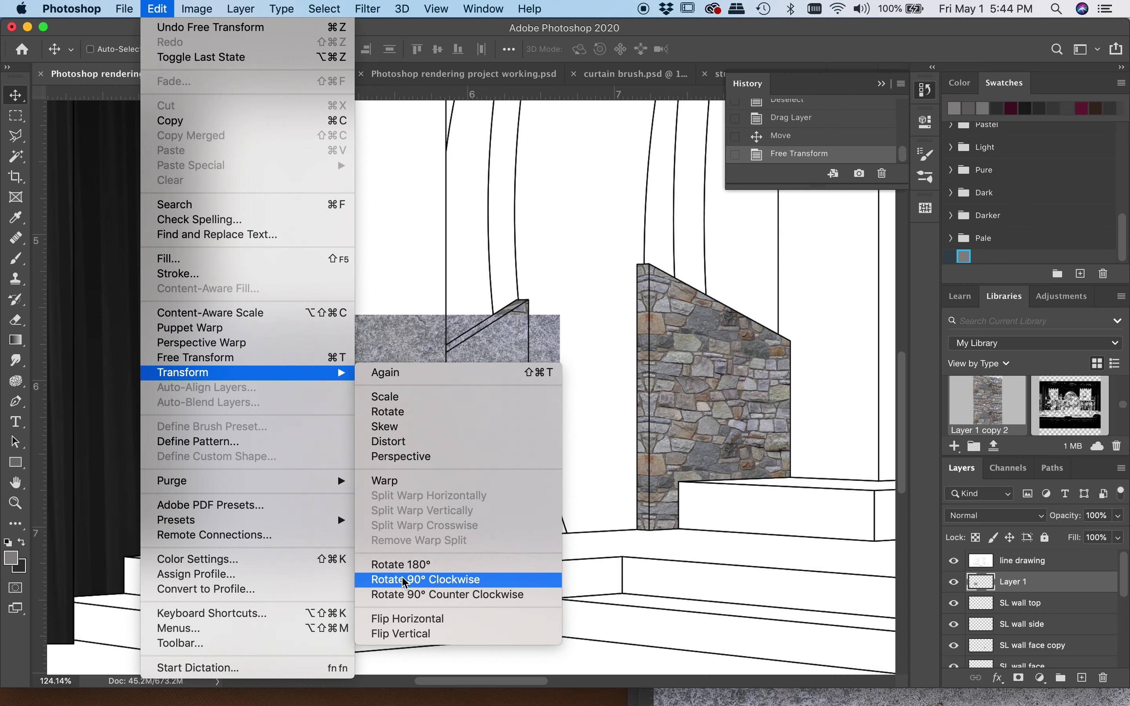
left_click(423, 579)
left_click_drag(380, 468, 310, 404)
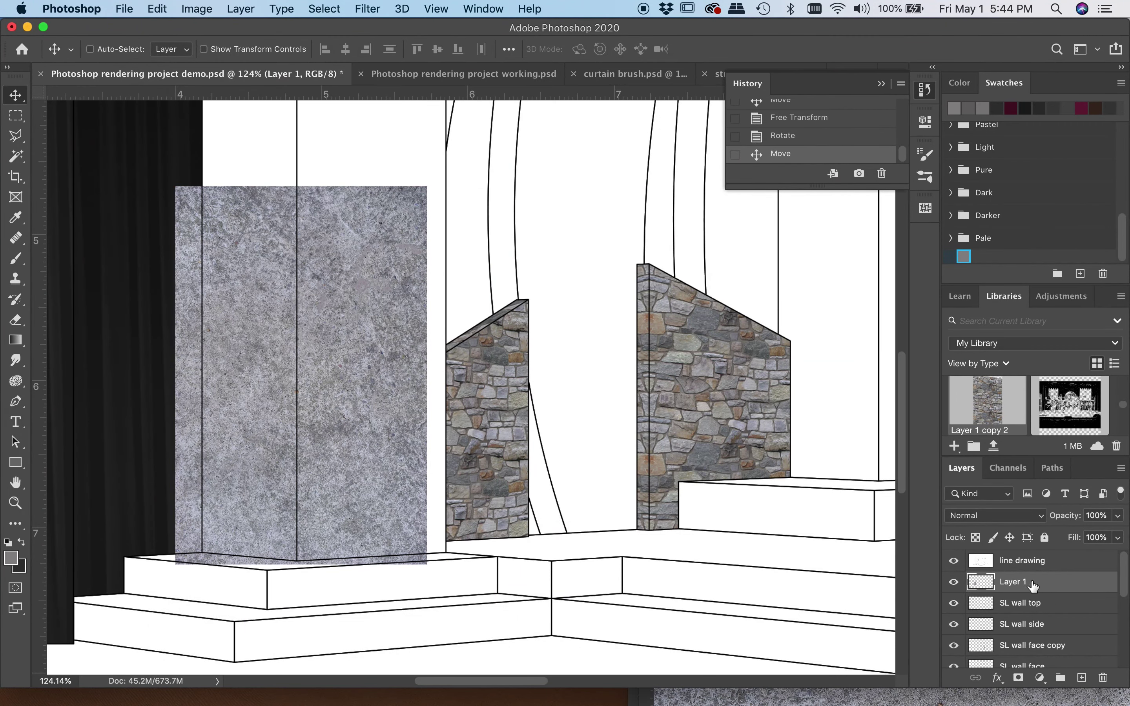
left_click_drag(238, 390, 240, 391)
Duplicate the concrete texture directly above the first piece to cover the column's upper part, and nudge it down to close the gap.
scroll(369, 438, "down", 5)
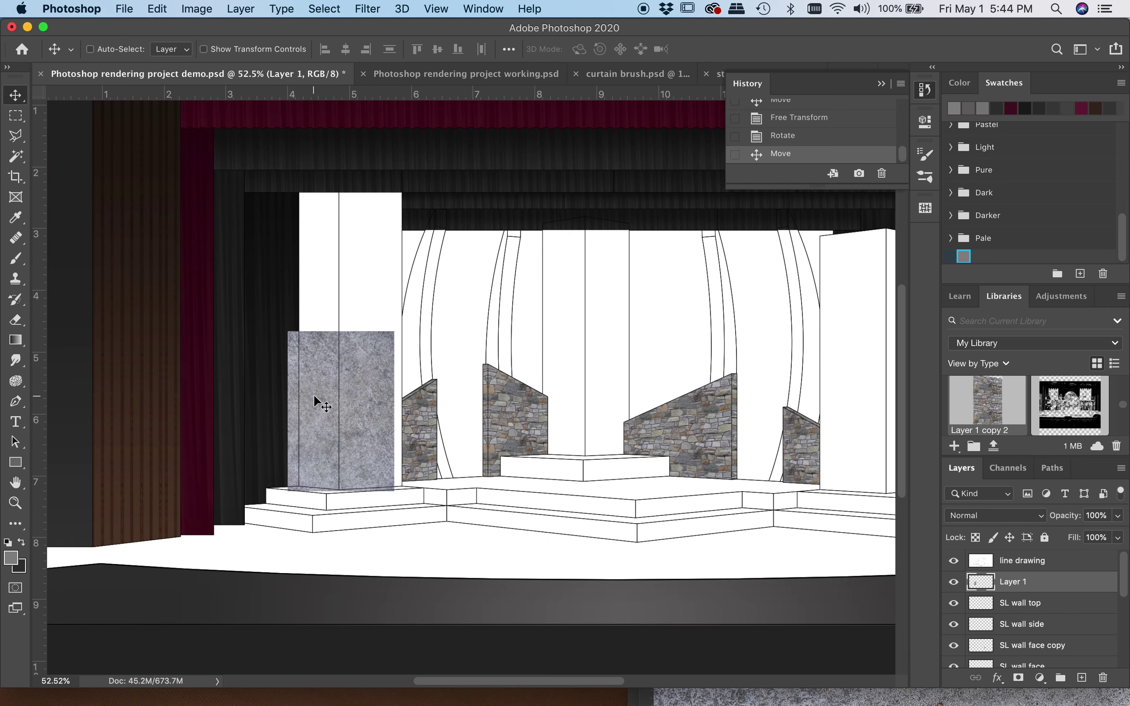
scroll(326, 299, "up", 2)
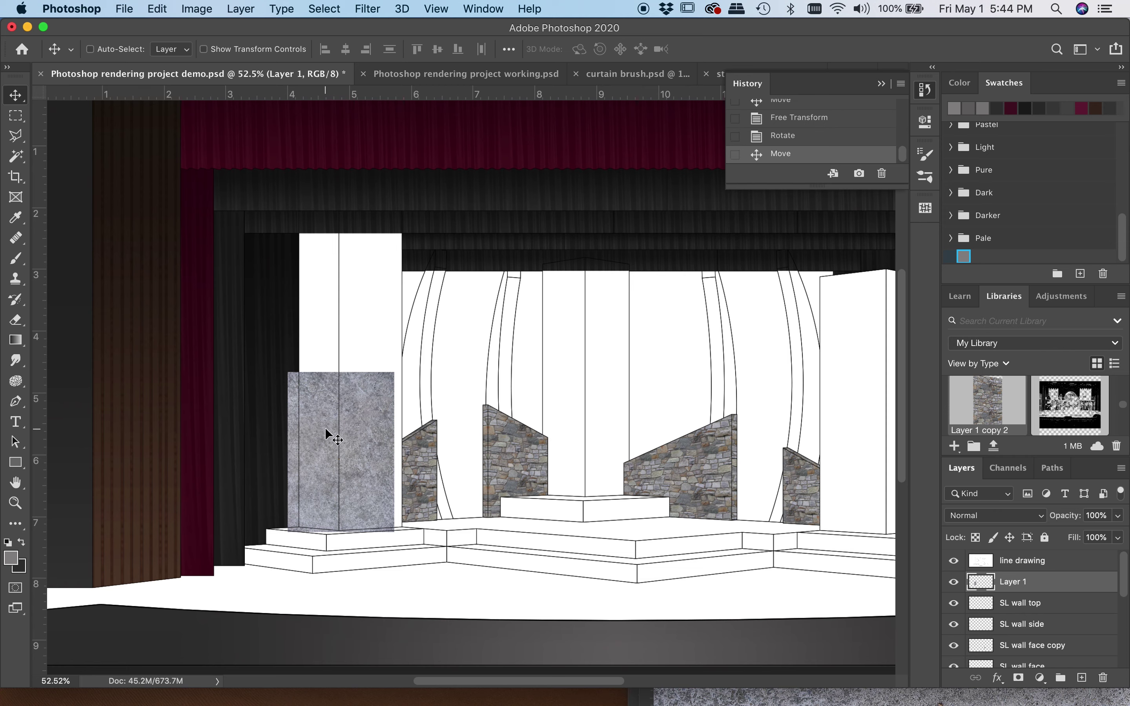
left_click_drag(315, 444, 317, 284)
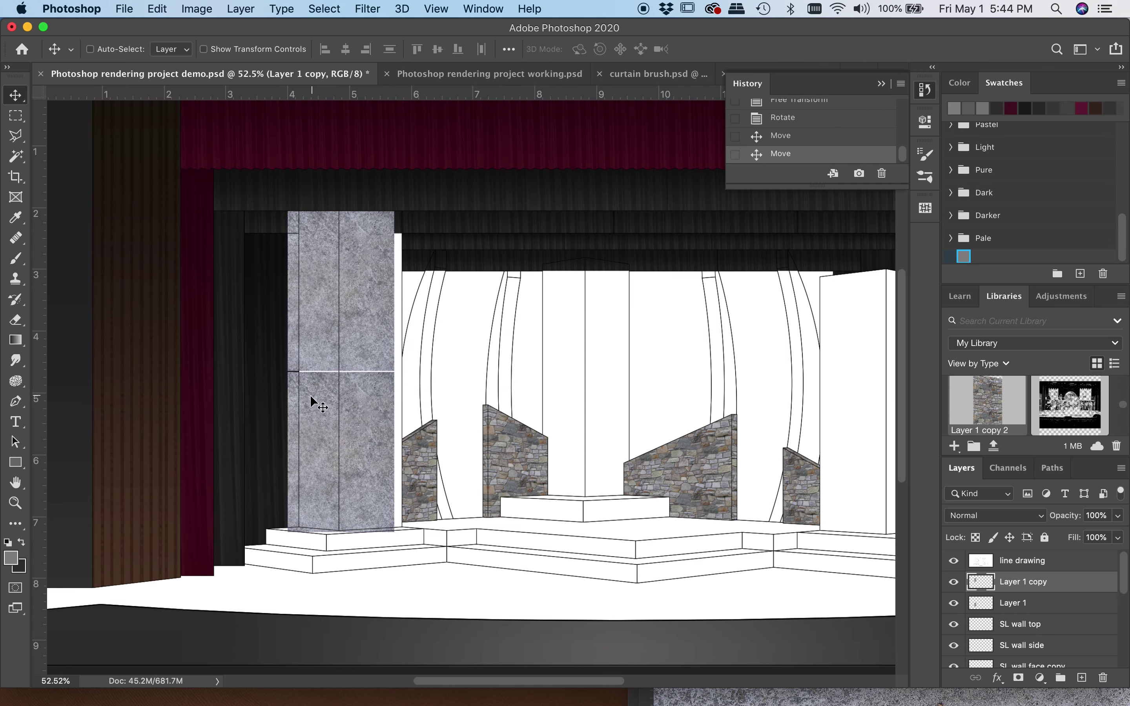
scroll(306, 398, "up", 10)
left_click_drag(375, 174, 376, 181)
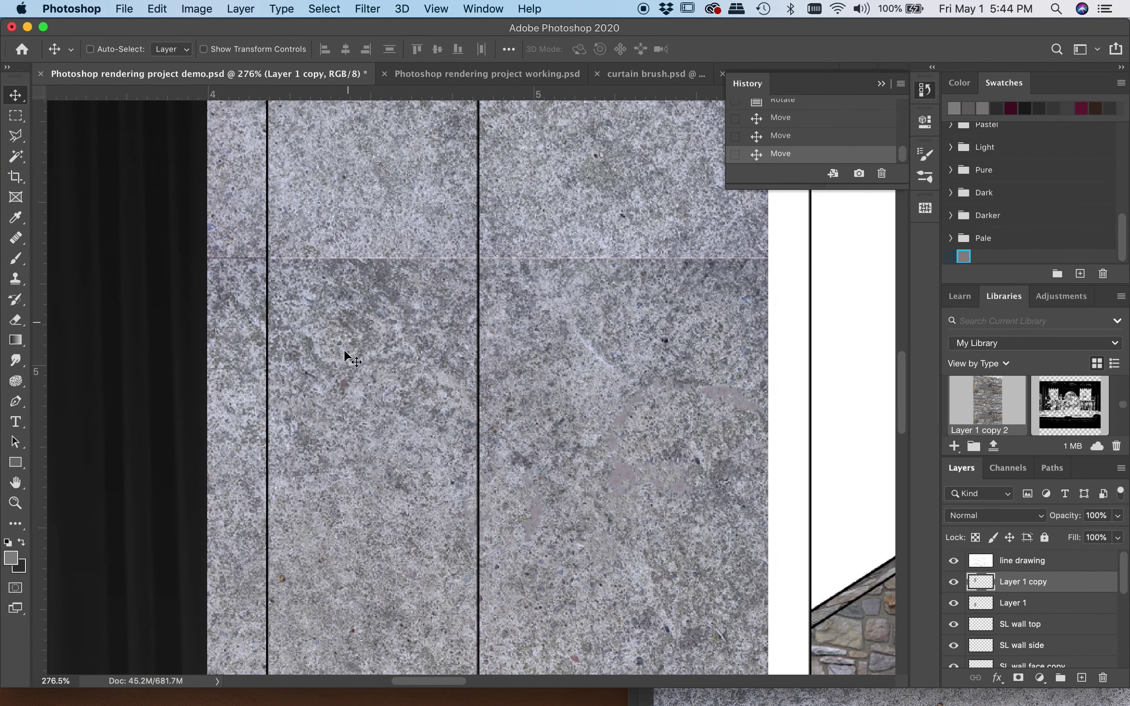
key("Down")
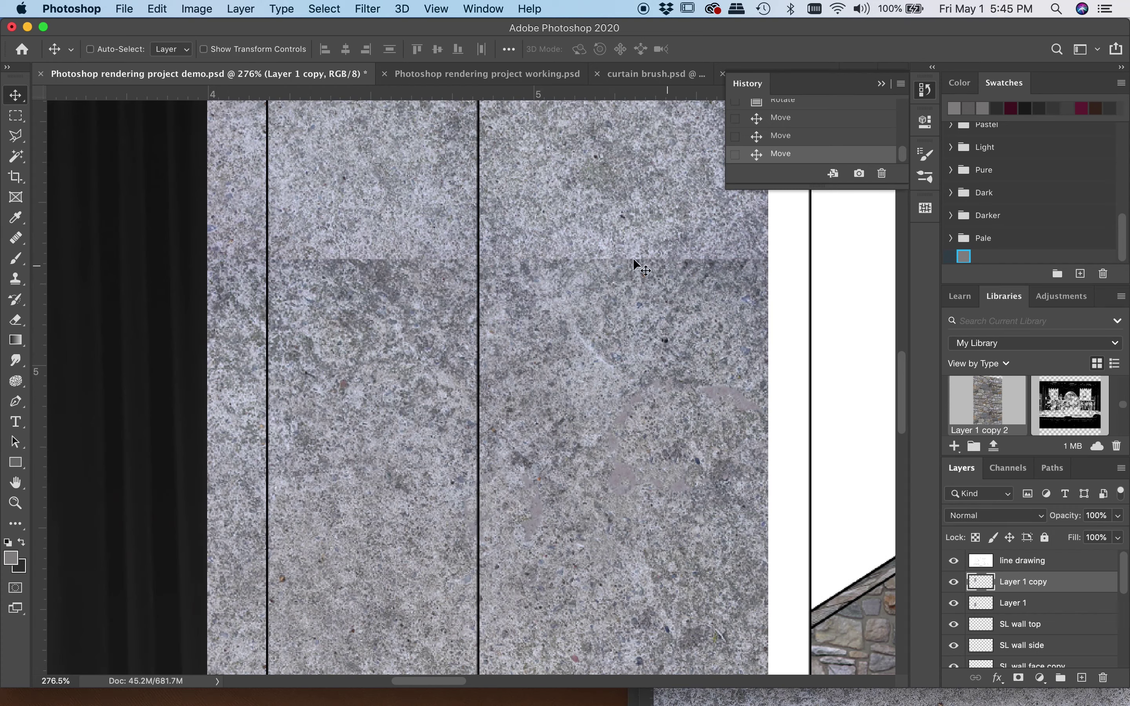
scroll(417, 425, "down", 5)
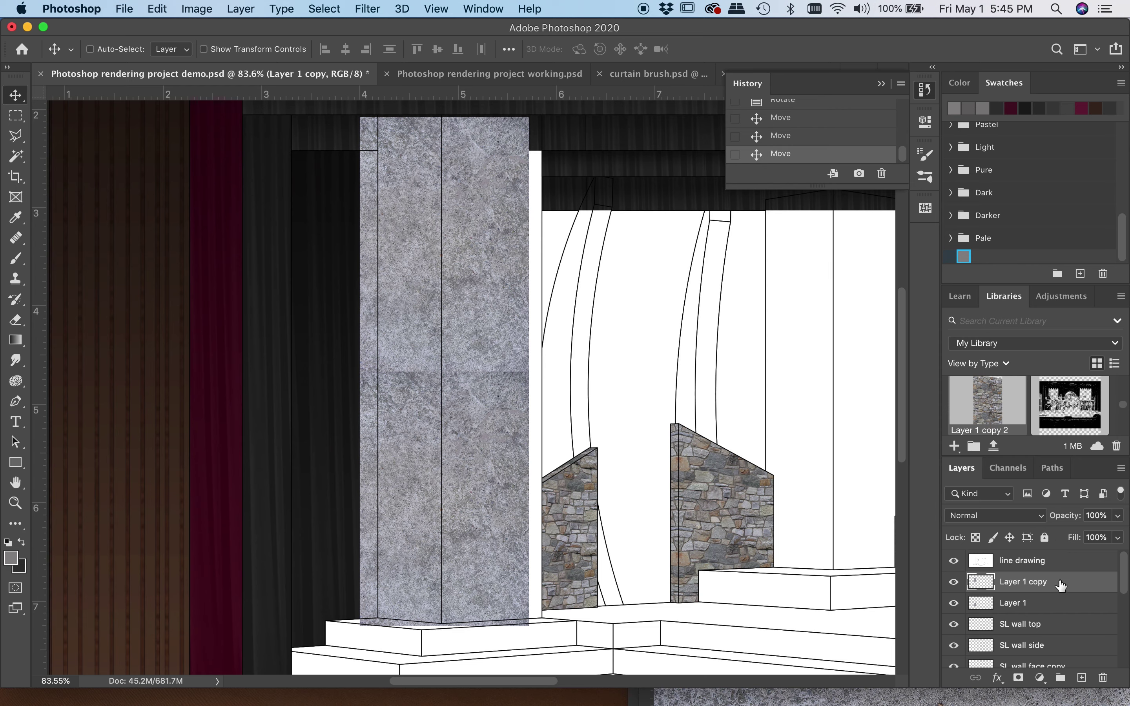
Merge the Layer 1 copy and Layer 1 concrete textures into one layer.
left_click(1046, 605, "shift")
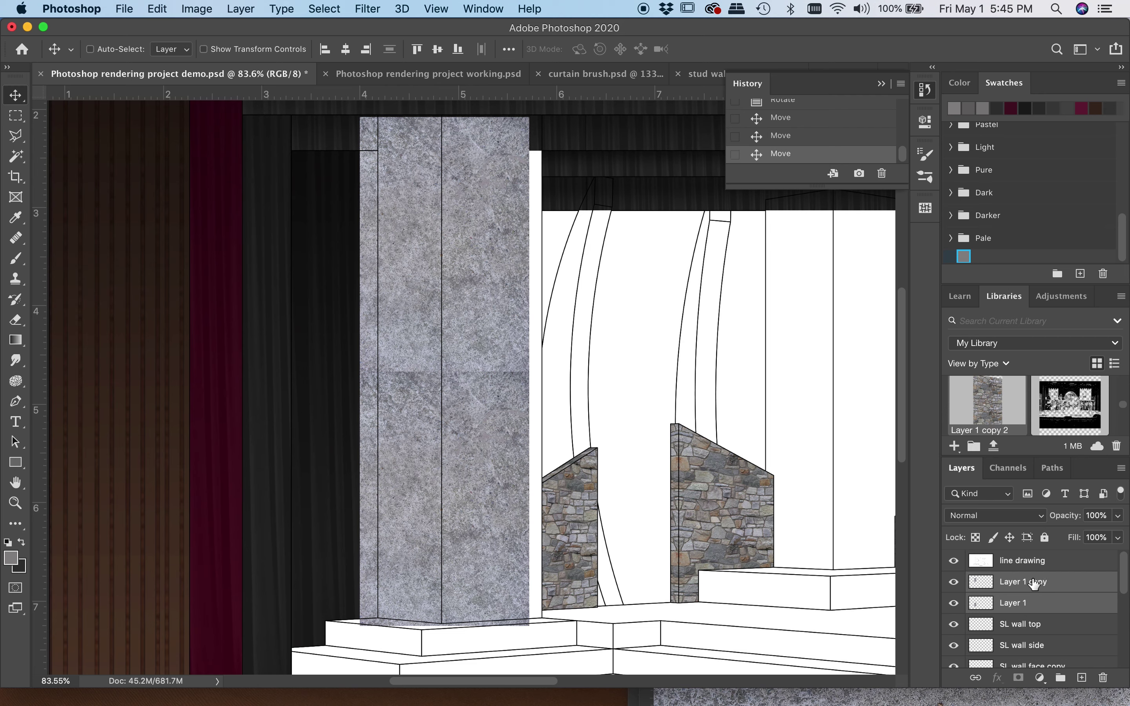
right_click(1060, 585)
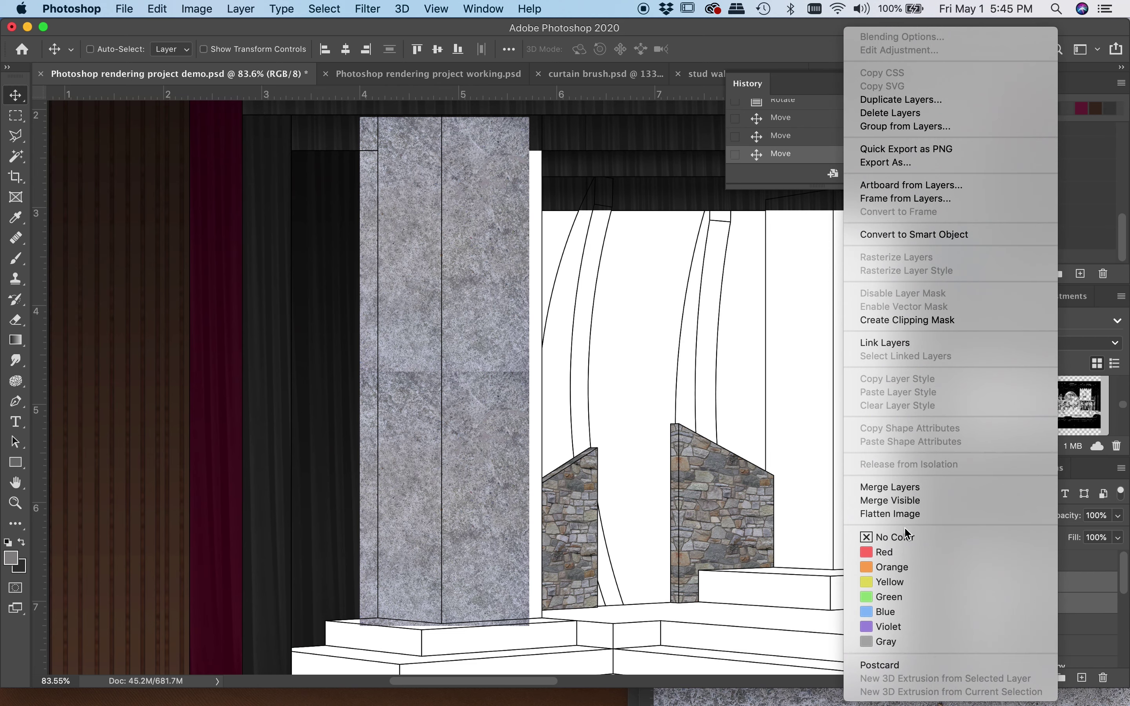
left_click(889, 489)
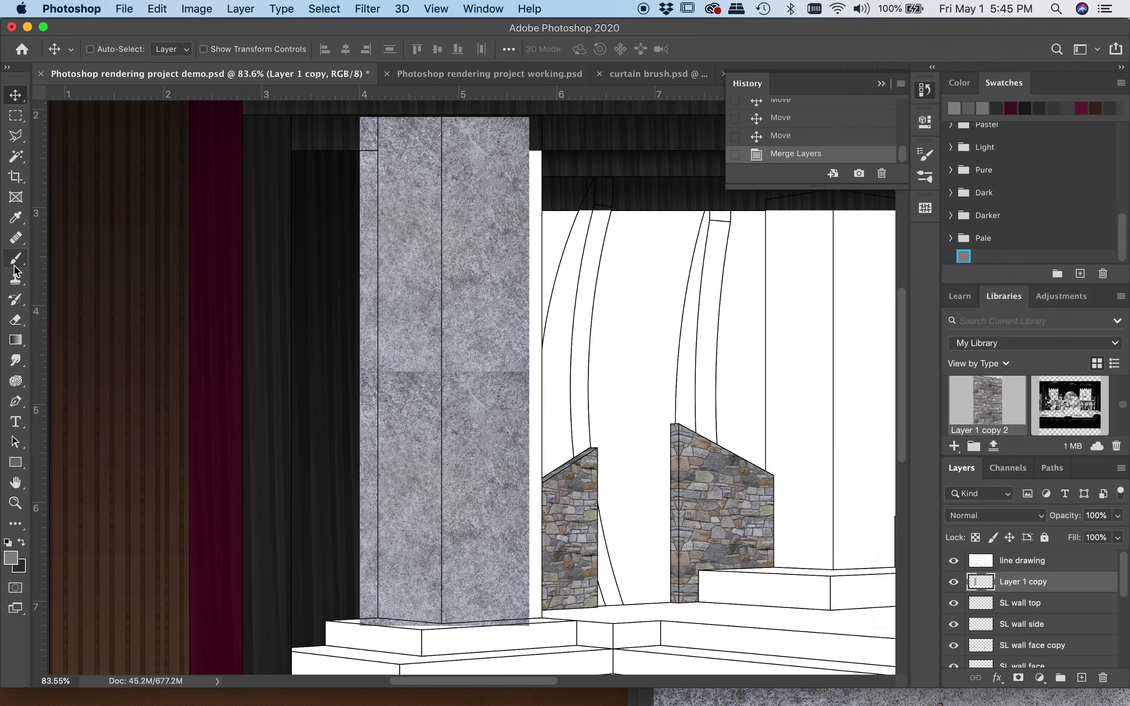
Set up the Clone Stamp with a 45 px Soft Round Pressure Opacity brush for the seam in the column's concrete.
left_click(16, 280)
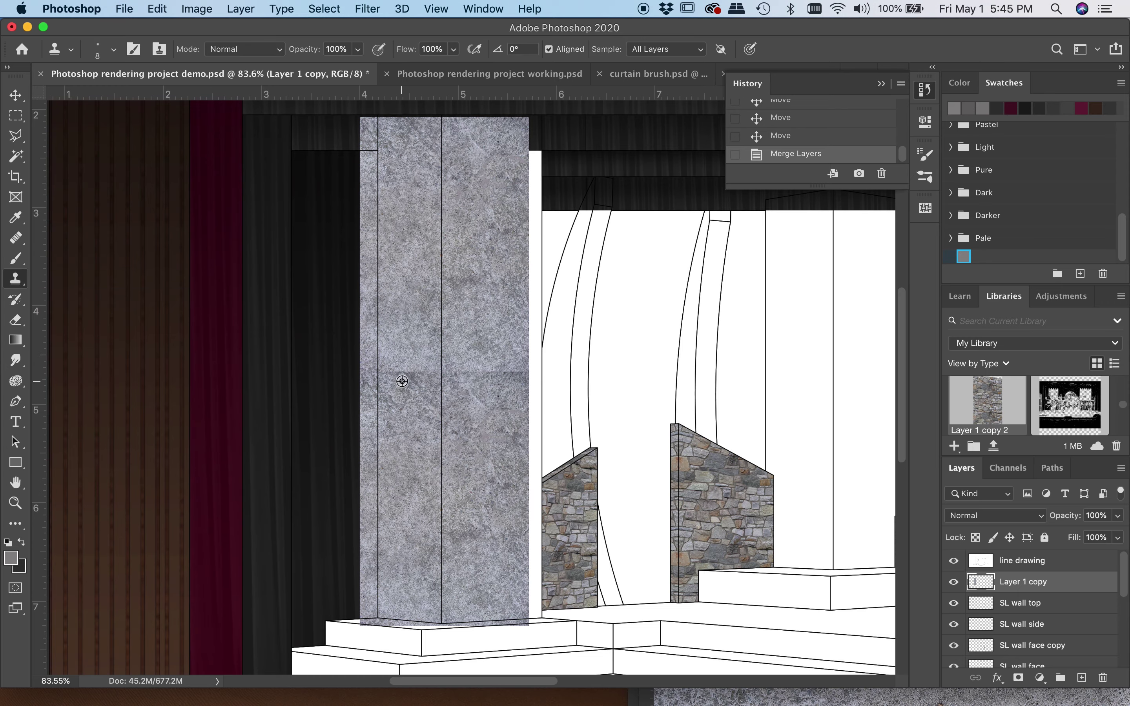
scroll(402, 382, "up", 10)
scroll(402, 381, "down", 3)
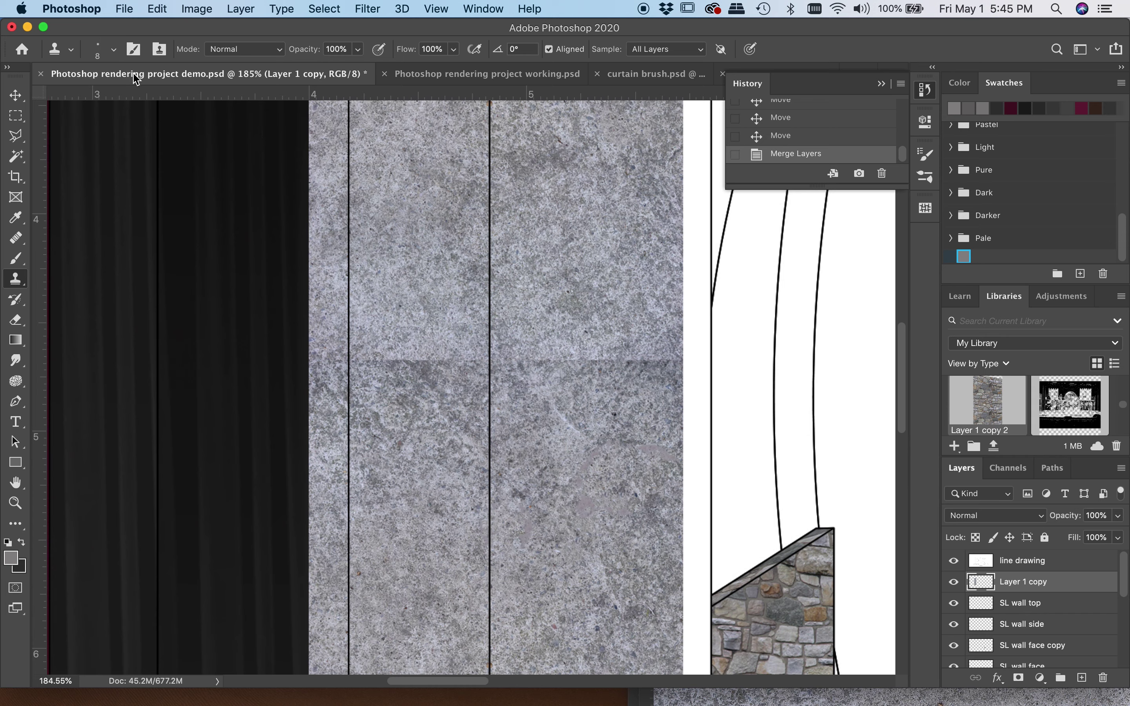
key("bracketright")
key("bracketright")
key("bracketright")
left_click(113, 50)
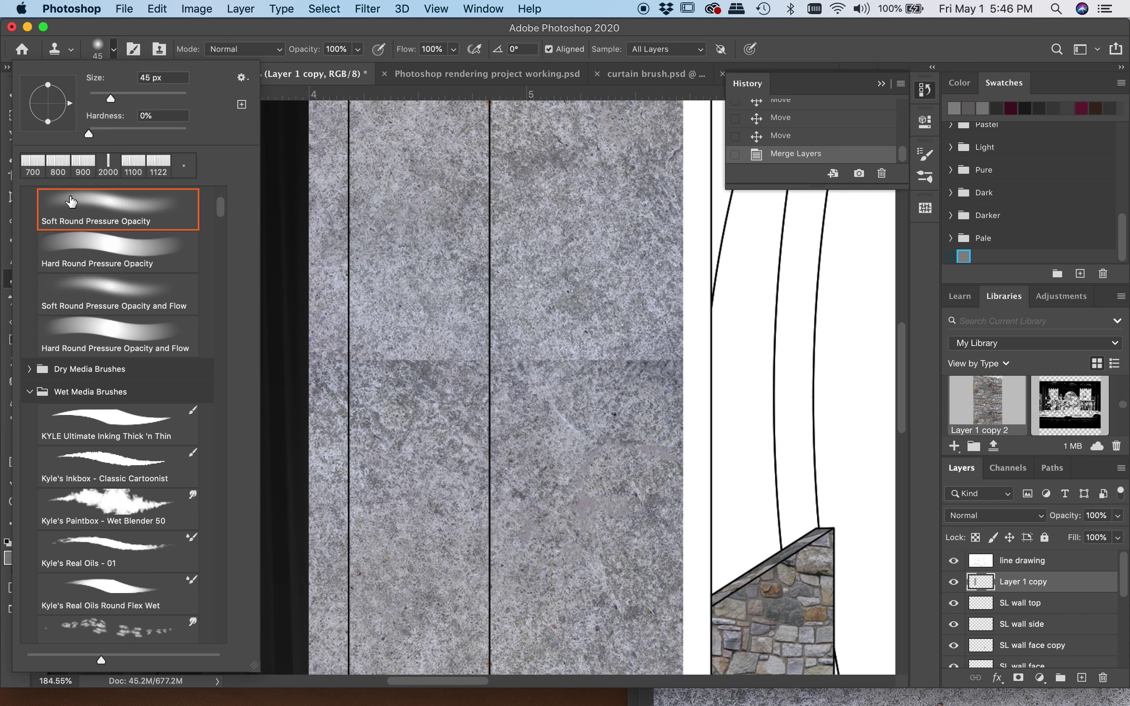
left_click(83, 204)
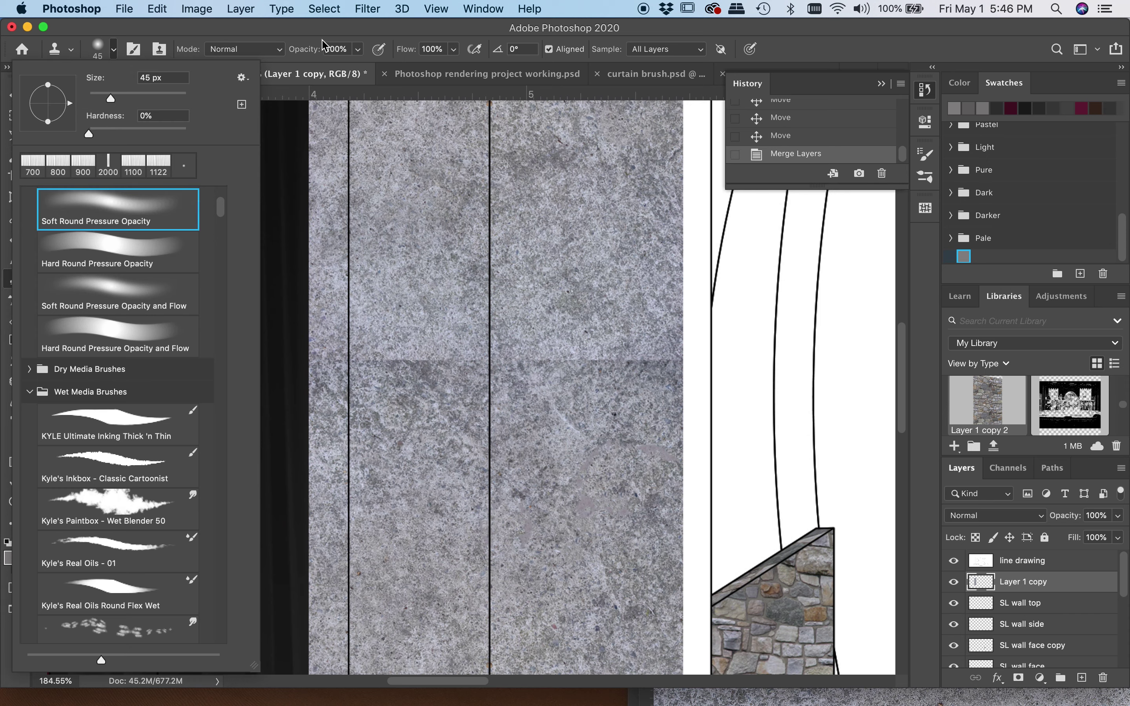
Set the Clone Stamp's opacity to 65% and its flow to 60%.
left_click(358, 49)
left_click_drag(358, 68, 332, 67)
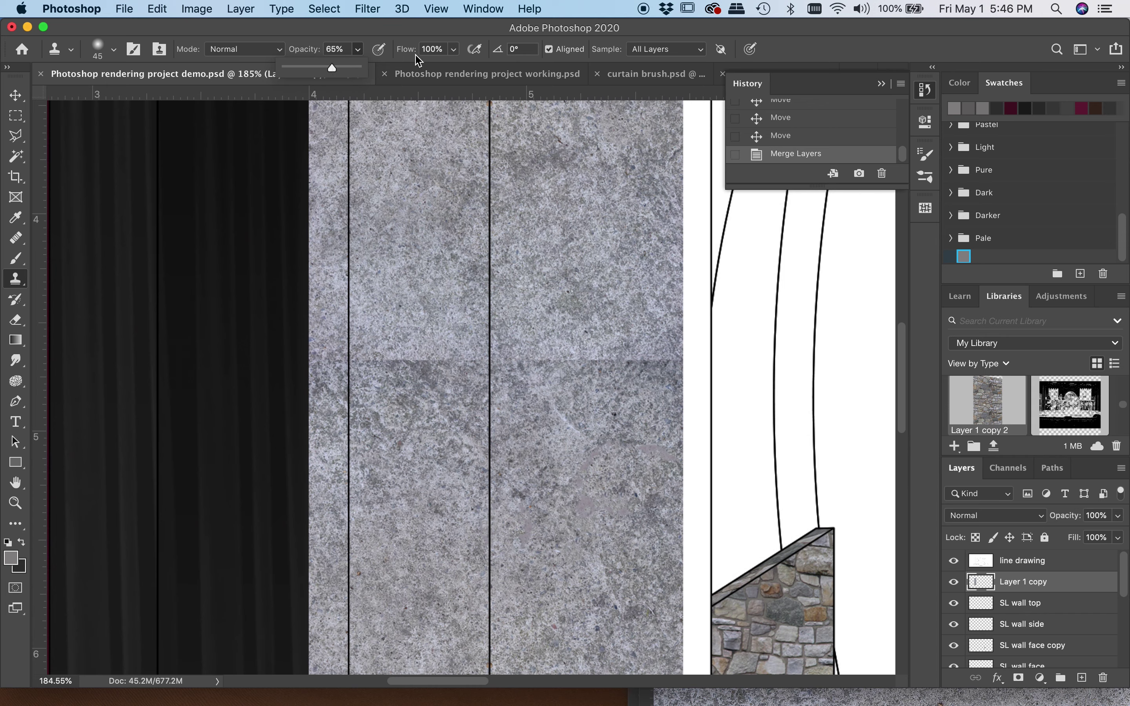
left_click(454, 50)
left_click_drag(453, 65, 426, 70)
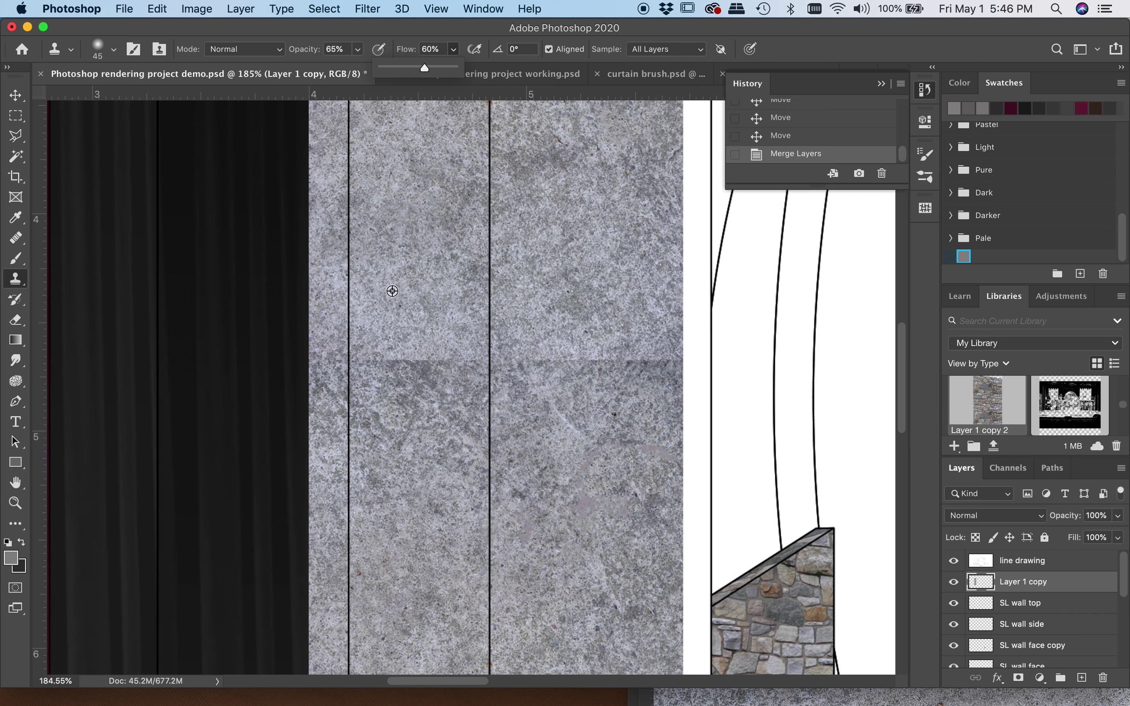
Sample the concrete just above the seam and clone it over the seam on the column's left face.
left_click(387, 319, "alt")
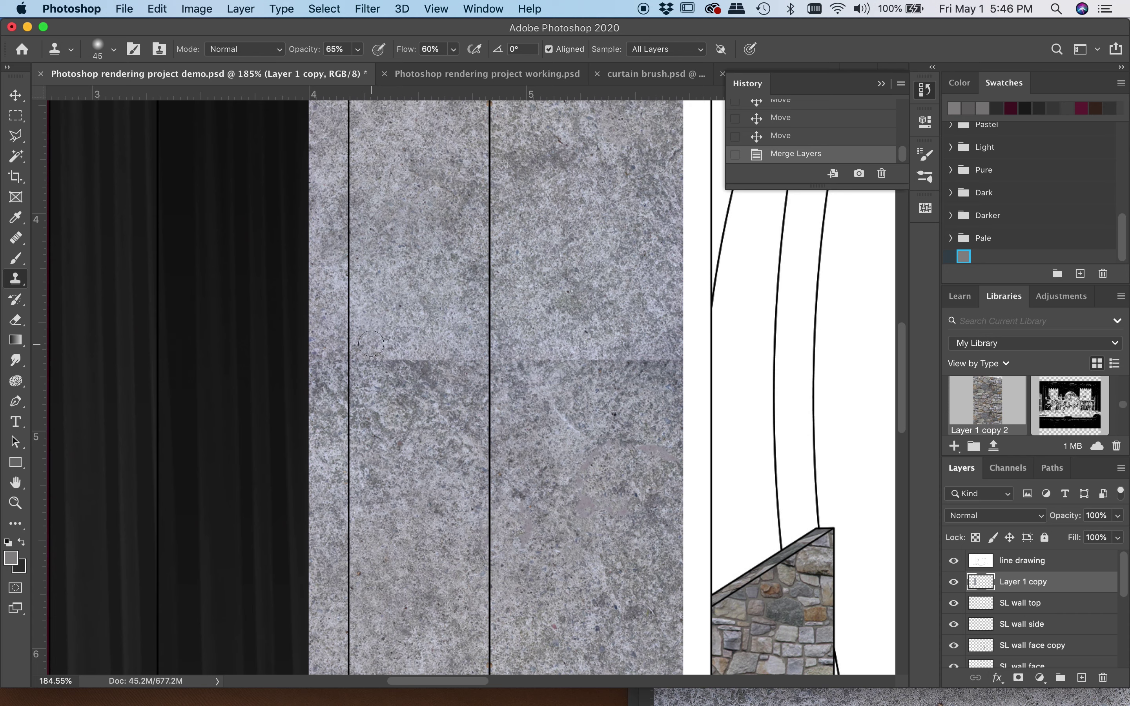
left_click(372, 363)
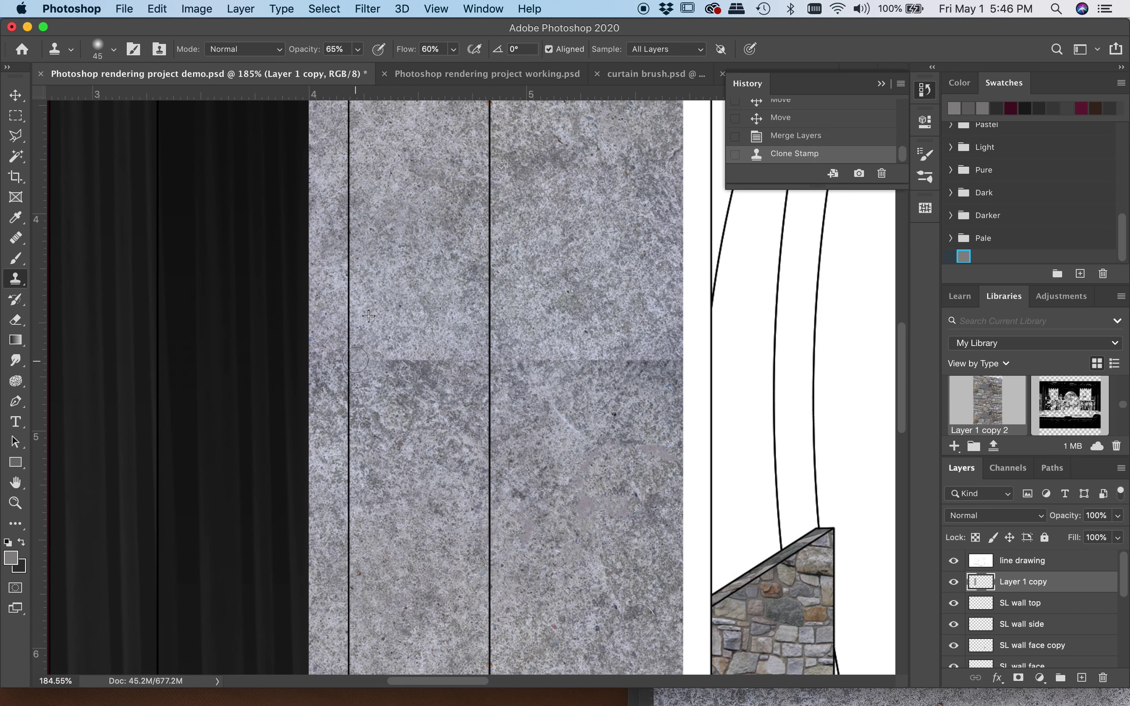
left_click(333, 359)
left_click_drag(333, 360, 334, 369)
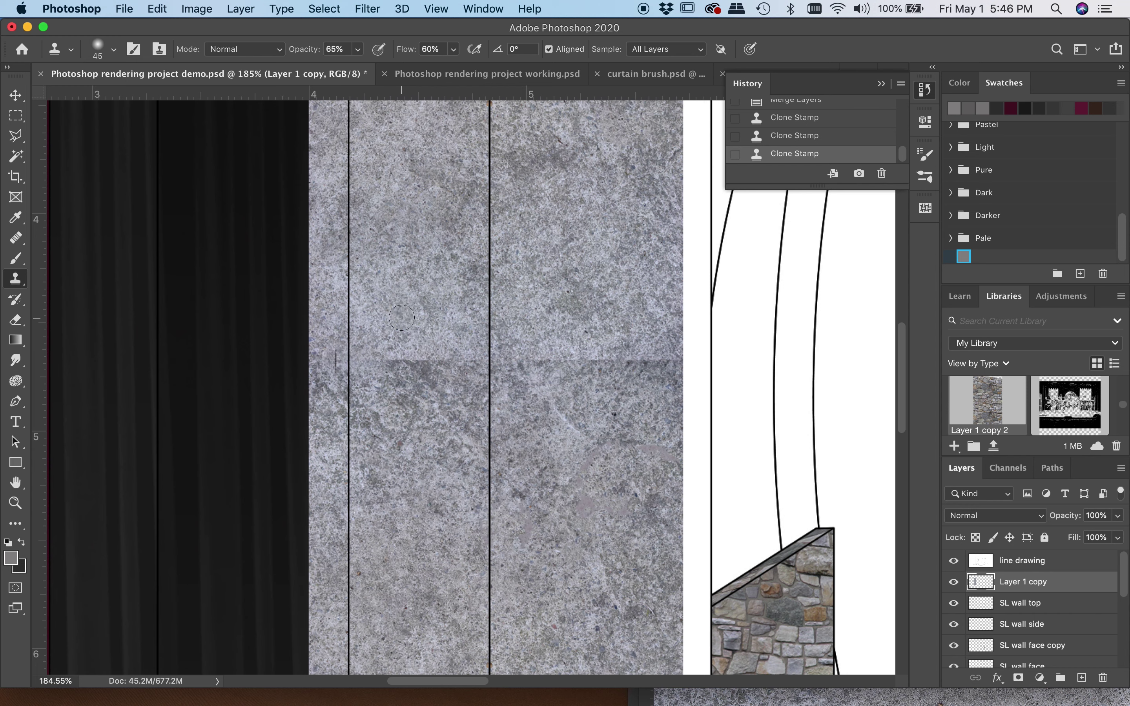
mouse_move(384, 358)
left_mouse_down()
mouse_move(429, 379)
mouse_move(433, 355)
left_mouse_up()
left_click(437, 354)
left_click(452, 360)
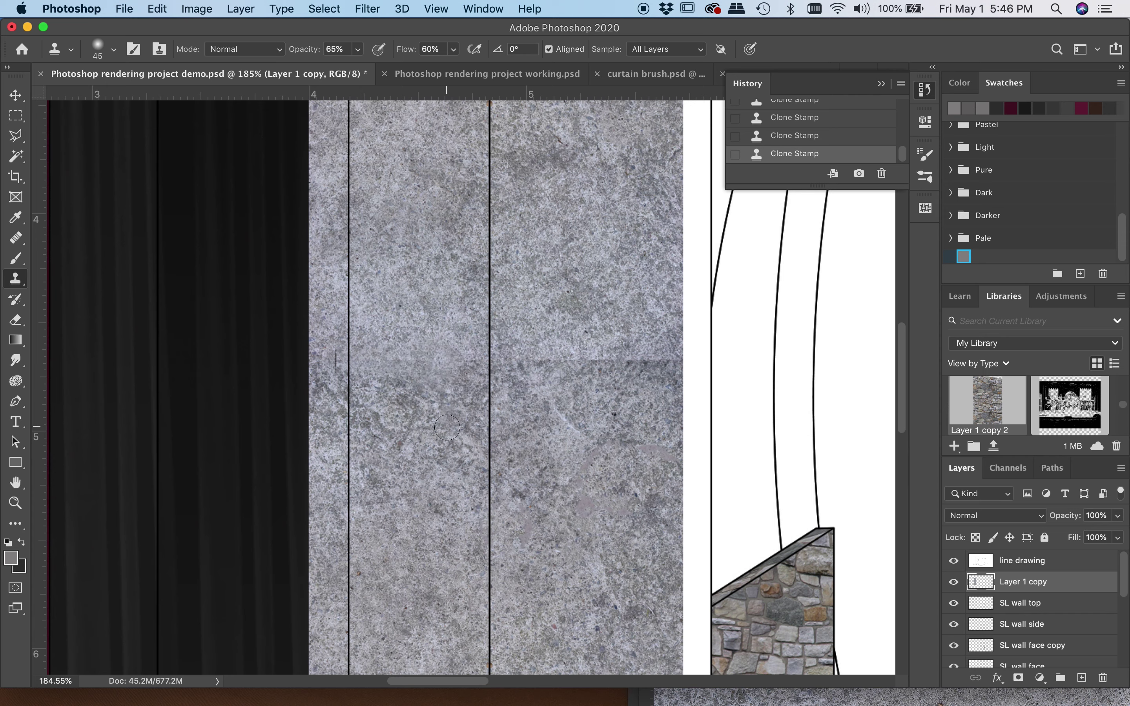
Sample the concrete below the seam and clone it across the seam on the column's right face.
left_click(444, 490, "alt")
left_click(432, 488, "alt")
mouse_move(445, 364)
left_mouse_down()
mouse_move(421, 363)
mouse_move(404, 375)
mouse_move(472, 356)
mouse_move(519, 367)
mouse_move(528, 352)
mouse_move(582, 373)
mouse_move(575, 351)
mouse_move(562, 369)
mouse_move(670, 360)
mouse_move(585, 361)
mouse_move(584, 338)
left_mouse_up()
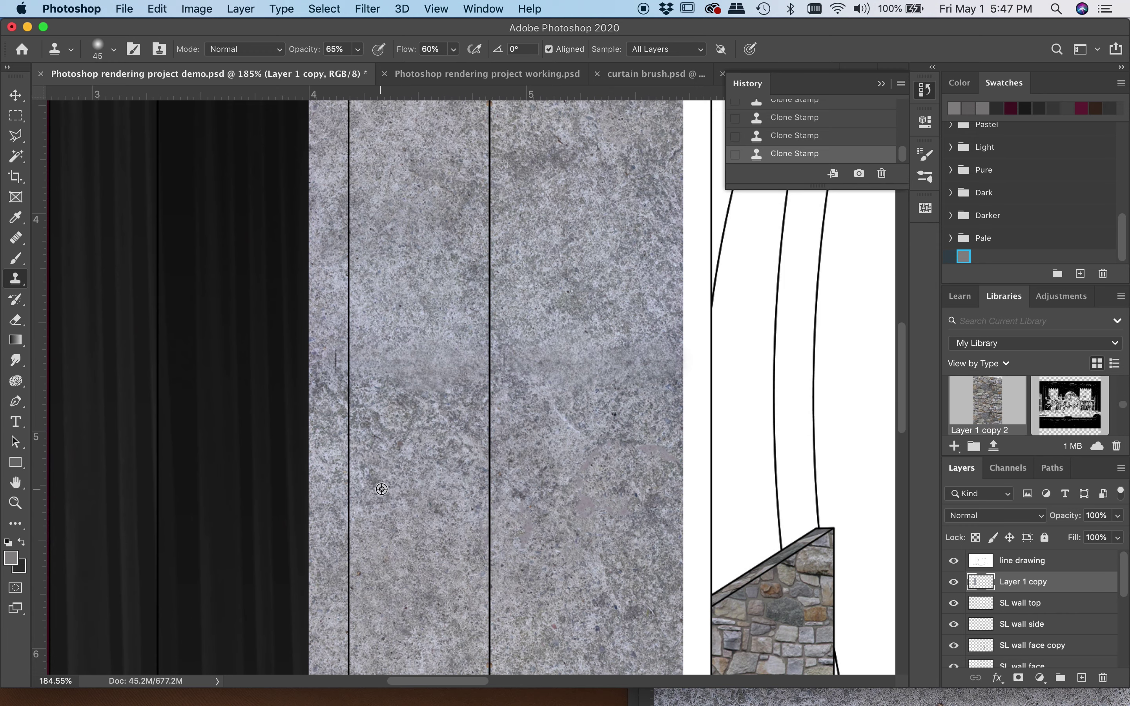
Revert the document to the Merge Layers history state, discarding all the clone strokes.
scroll(382, 489, "down", 5)
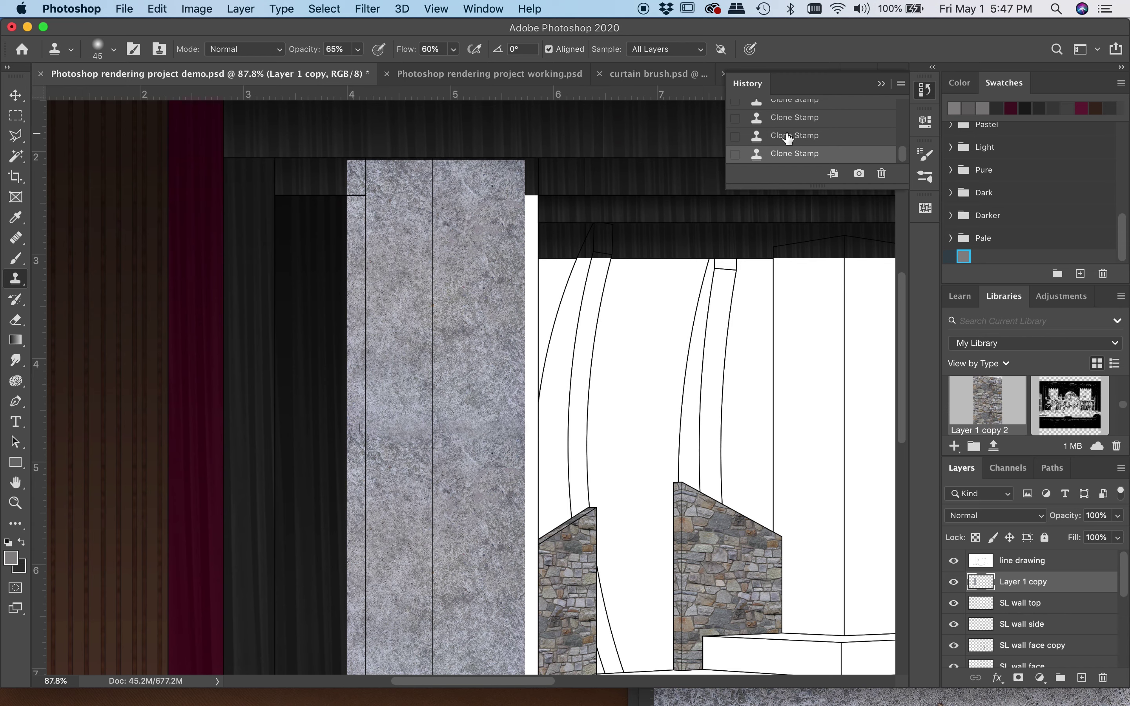
scroll(787, 139, "up", 3)
scroll(787, 138, "up", 2)
left_click(789, 120)
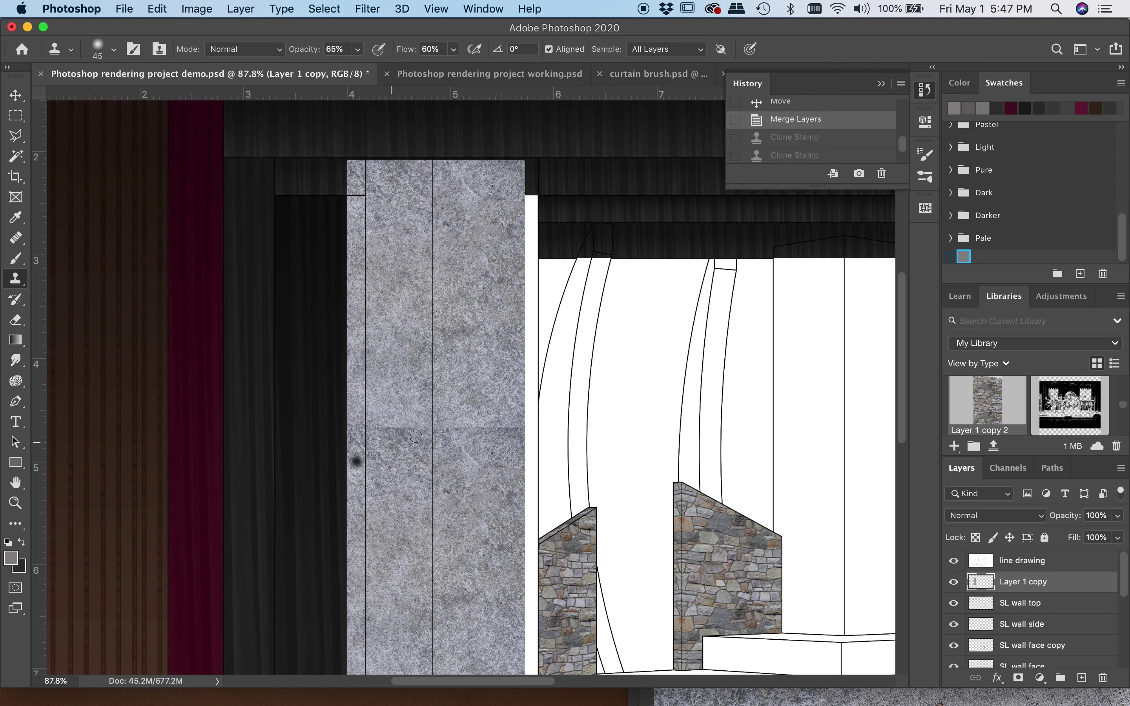
Select a thin rectangular strip along the seam, patch it with the concrete just above using the Patch Tool, and deselect.
scroll(383, 449, "up", 6)
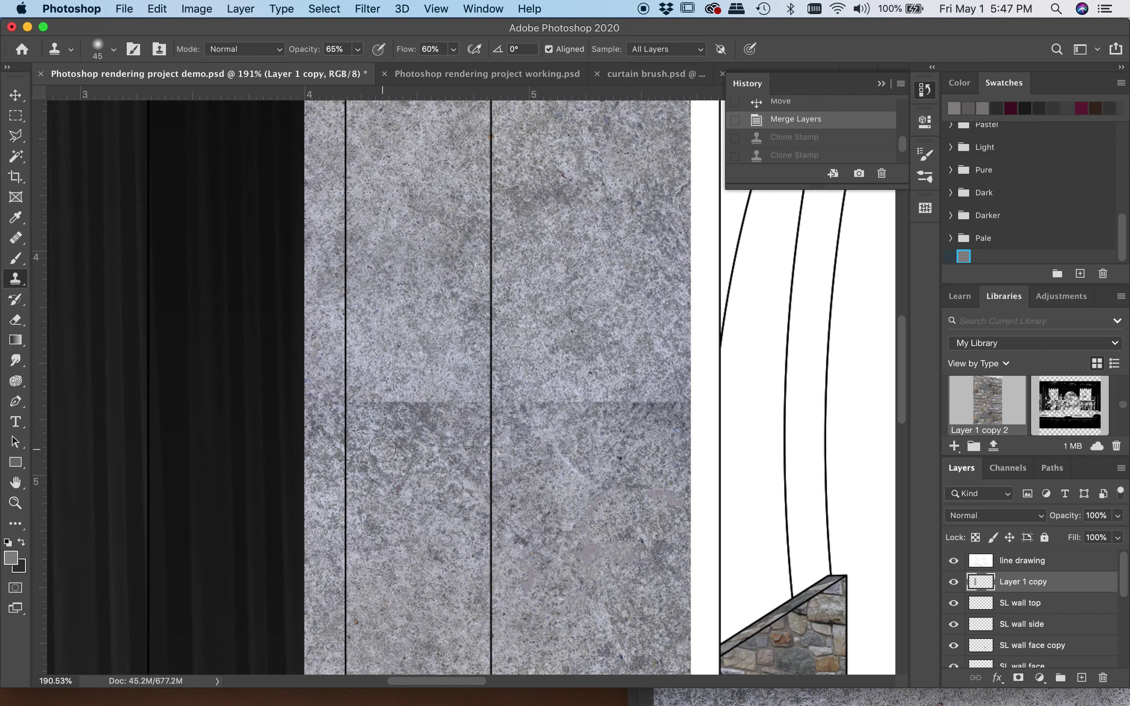
left_click(16, 120)
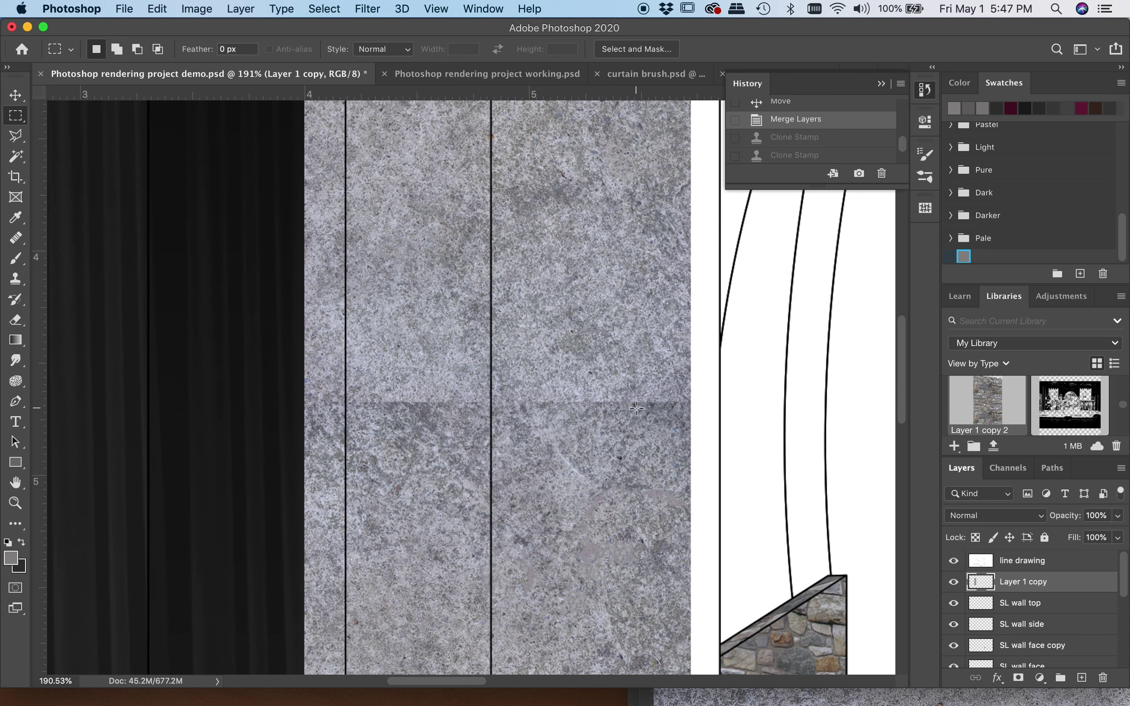
left_click_drag(347, 395, 689, 410)
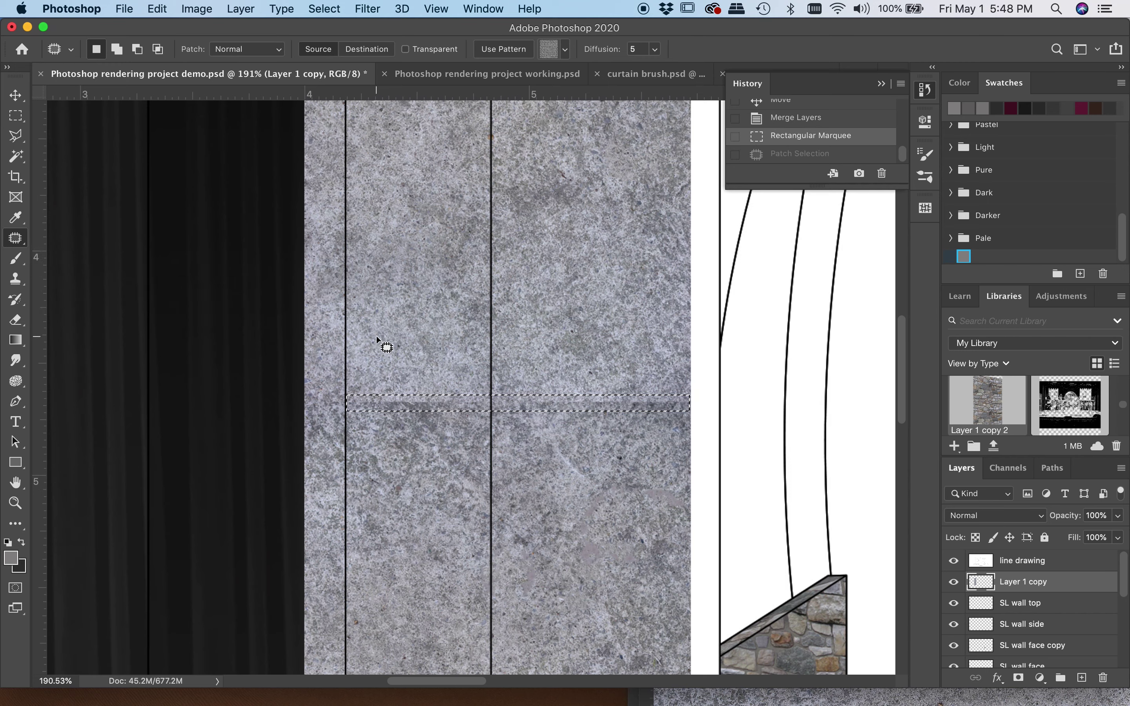
left_click(15, 239)
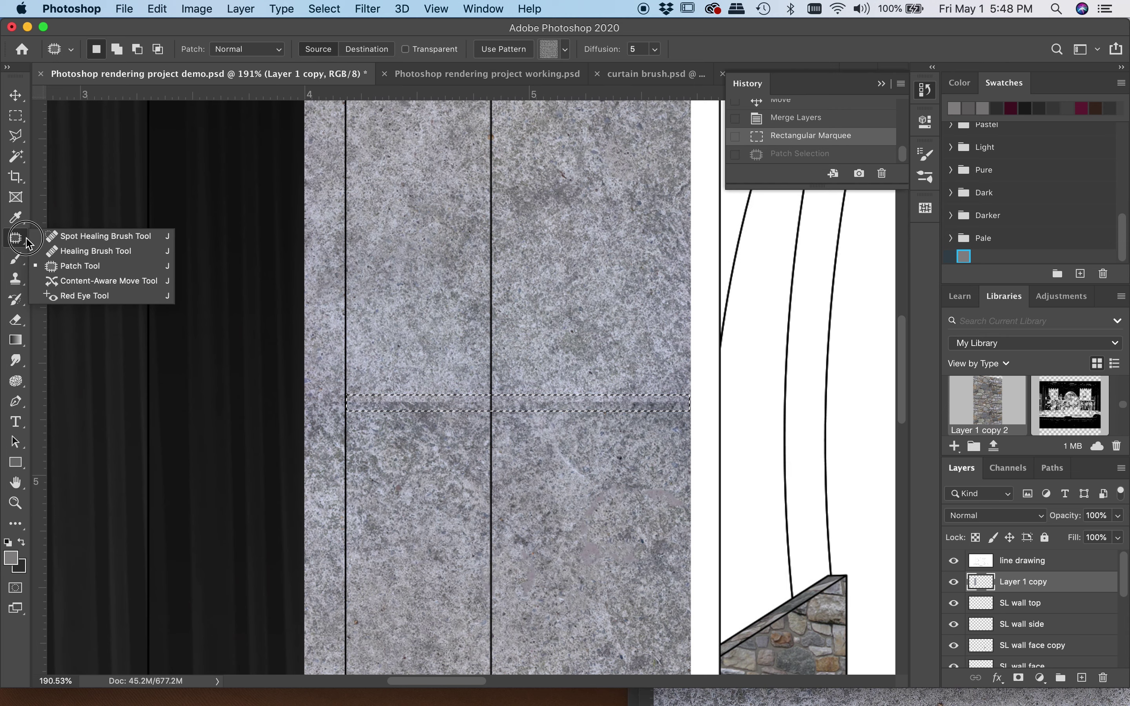
left_click(77, 266)
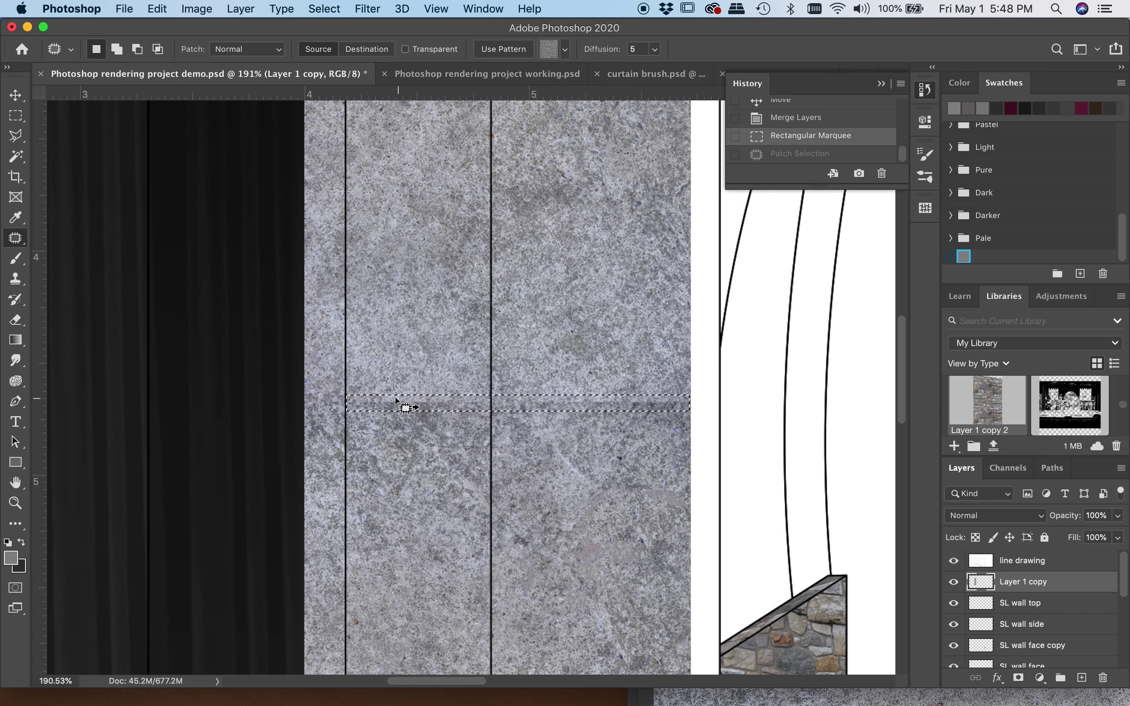
left_click_drag(385, 401, 376, 341)
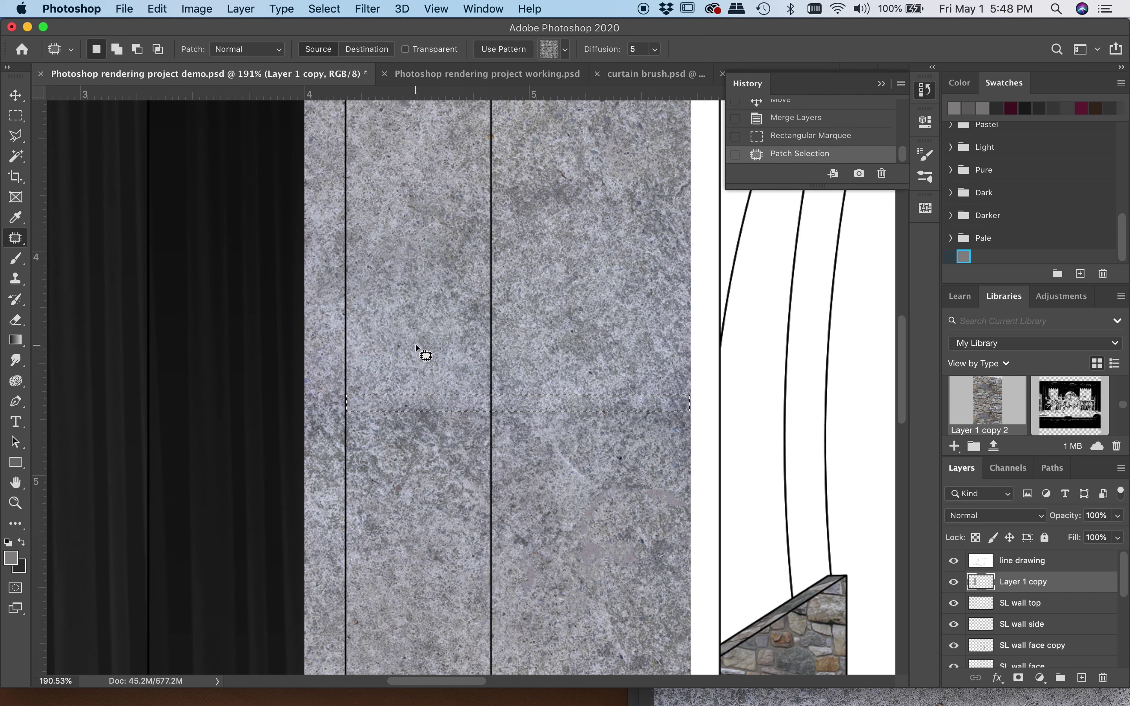
key("super+d")
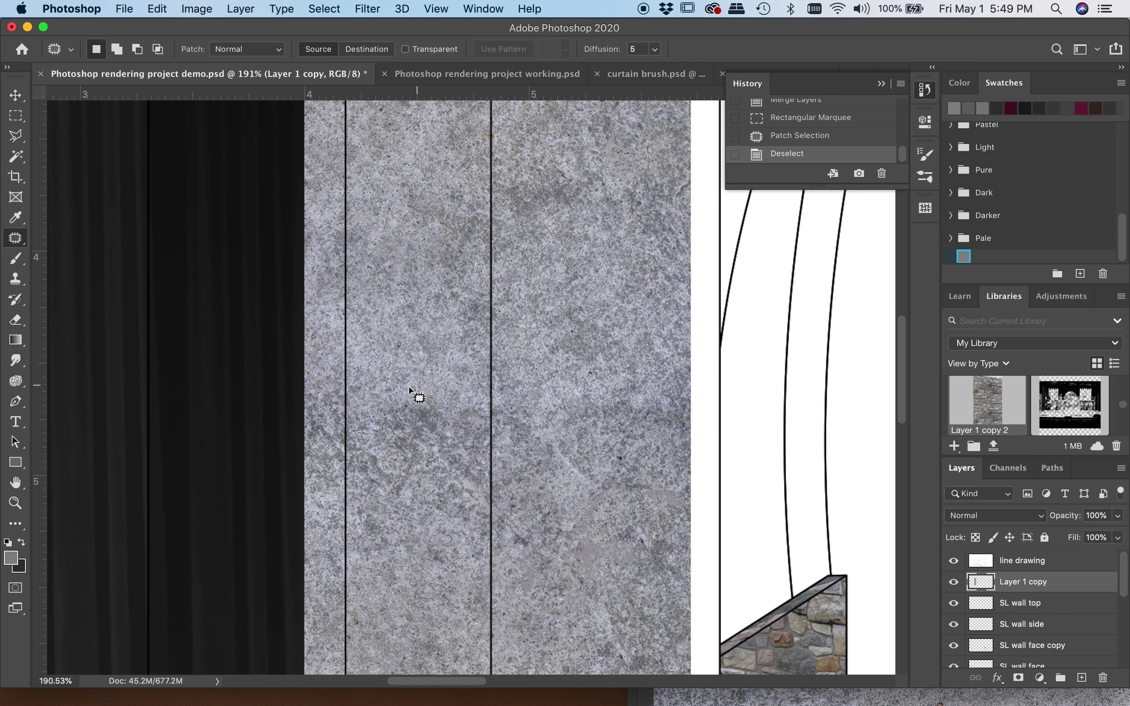
Move the patched concrete texture sideways so its edge meets the right edge of the stage-right column.
scroll(414, 445, "down", 6)
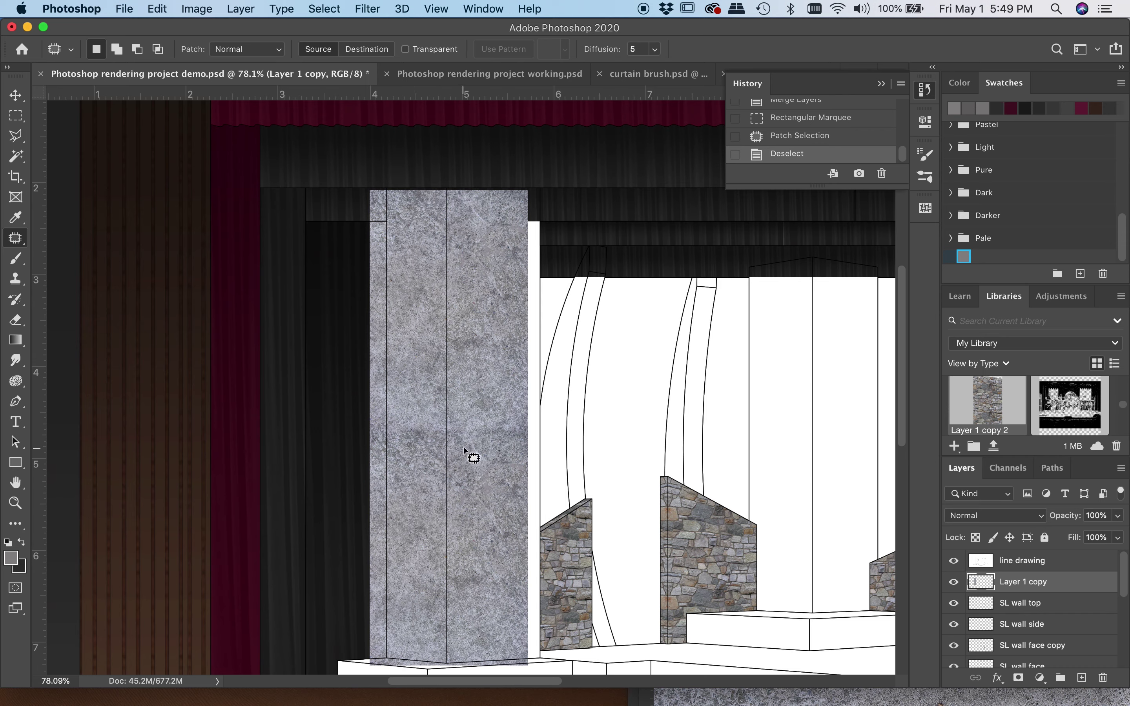
scroll(464, 447, "up", 3)
scroll(464, 446, "down", 3)
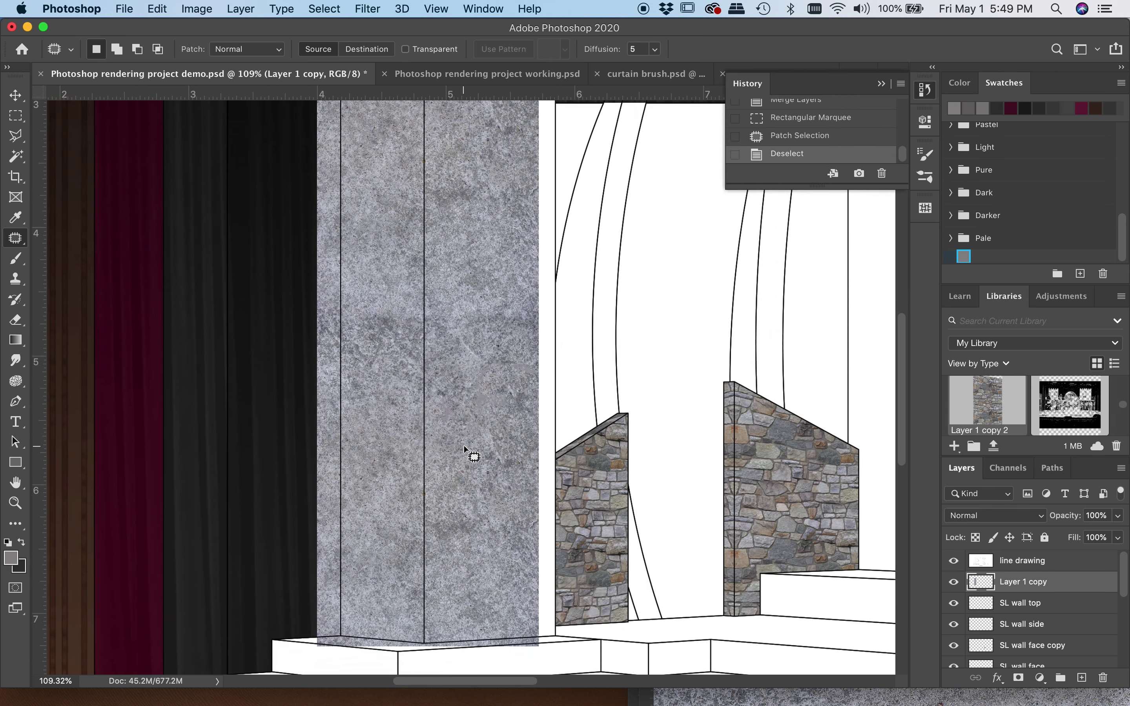
scroll(464, 447, "up", 1)
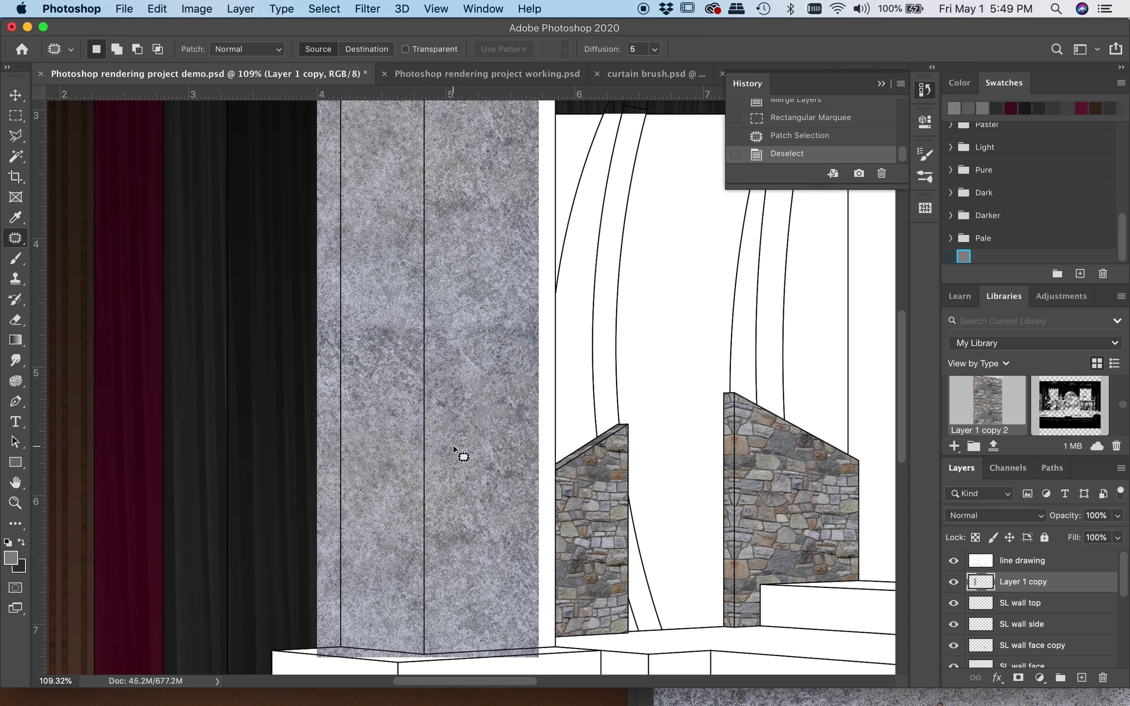
scroll(453, 446, "down", 4)
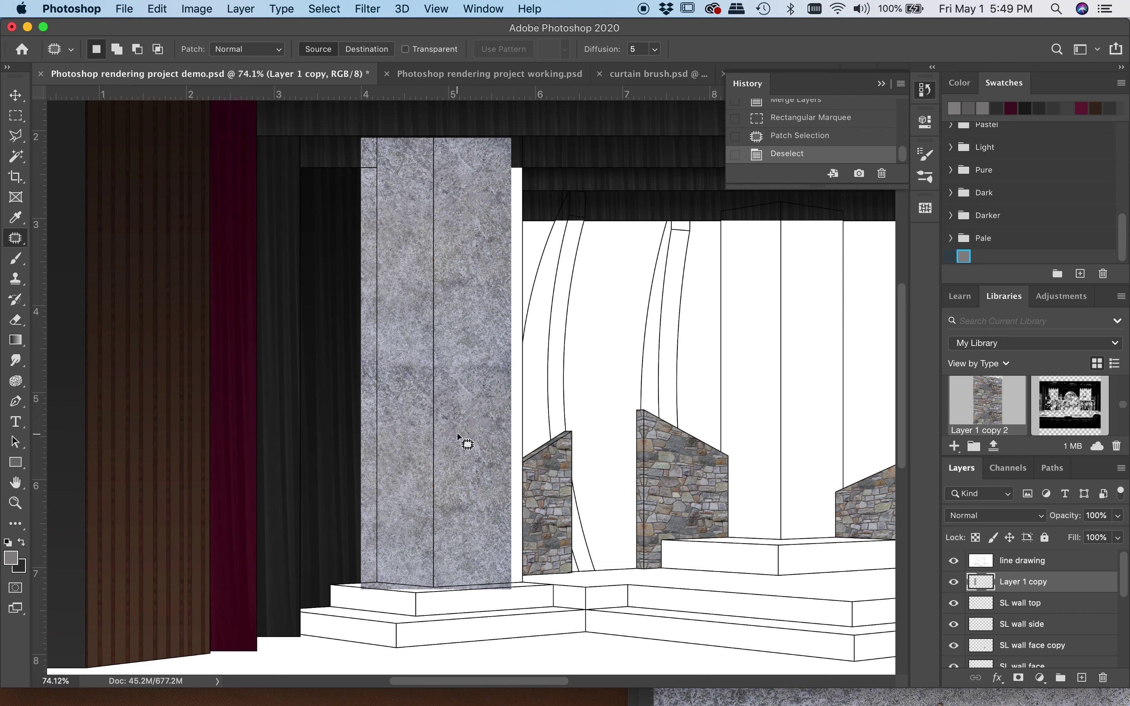
left_click(15, 95)
left_click_drag(454, 383, 468, 385)
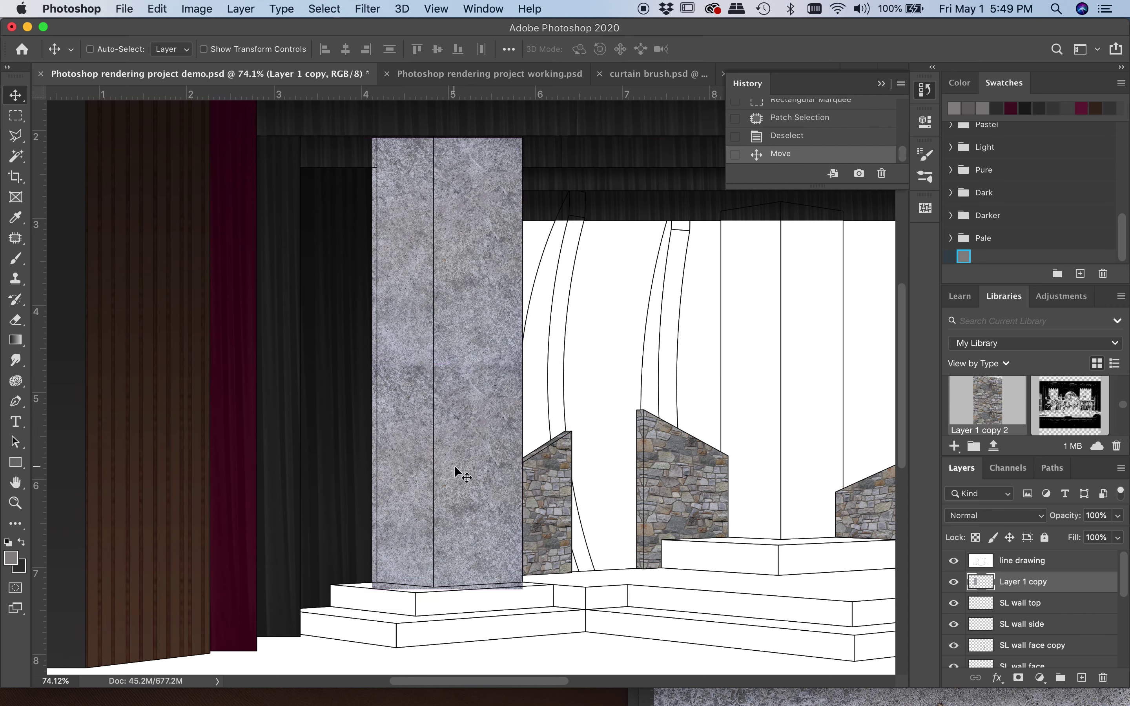
Duplicate the Layer 1 copy concrete layer twice.
scroll(454, 465, "right", 5)
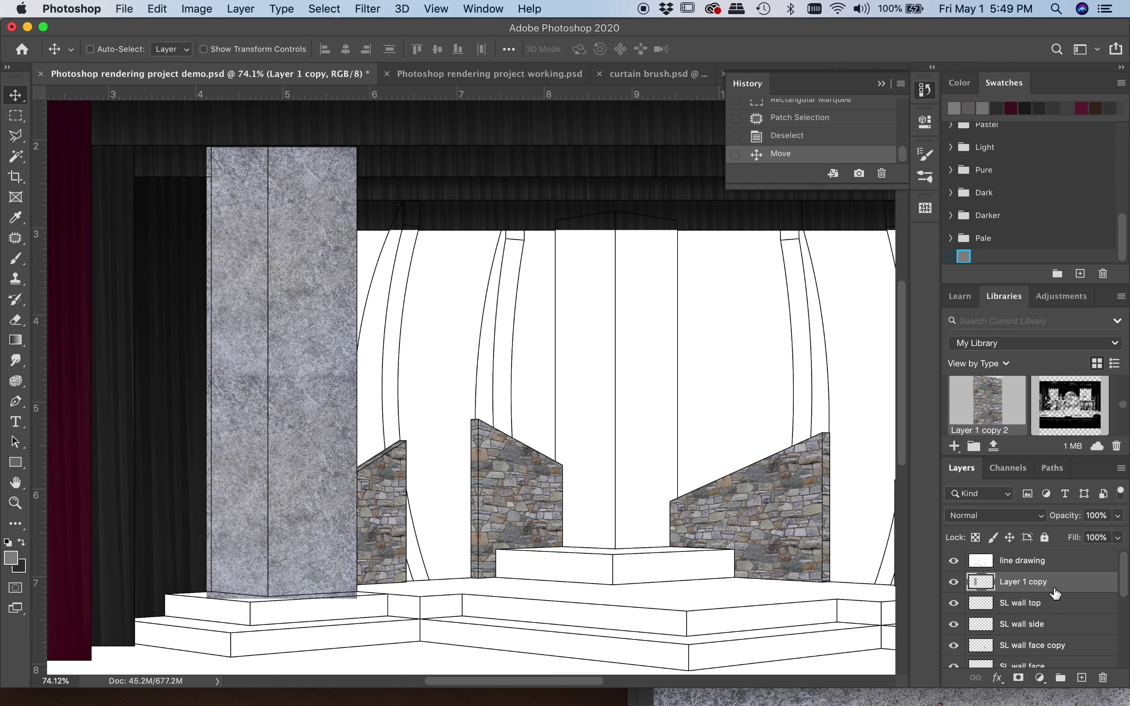
key("super+j")
key("super+j")
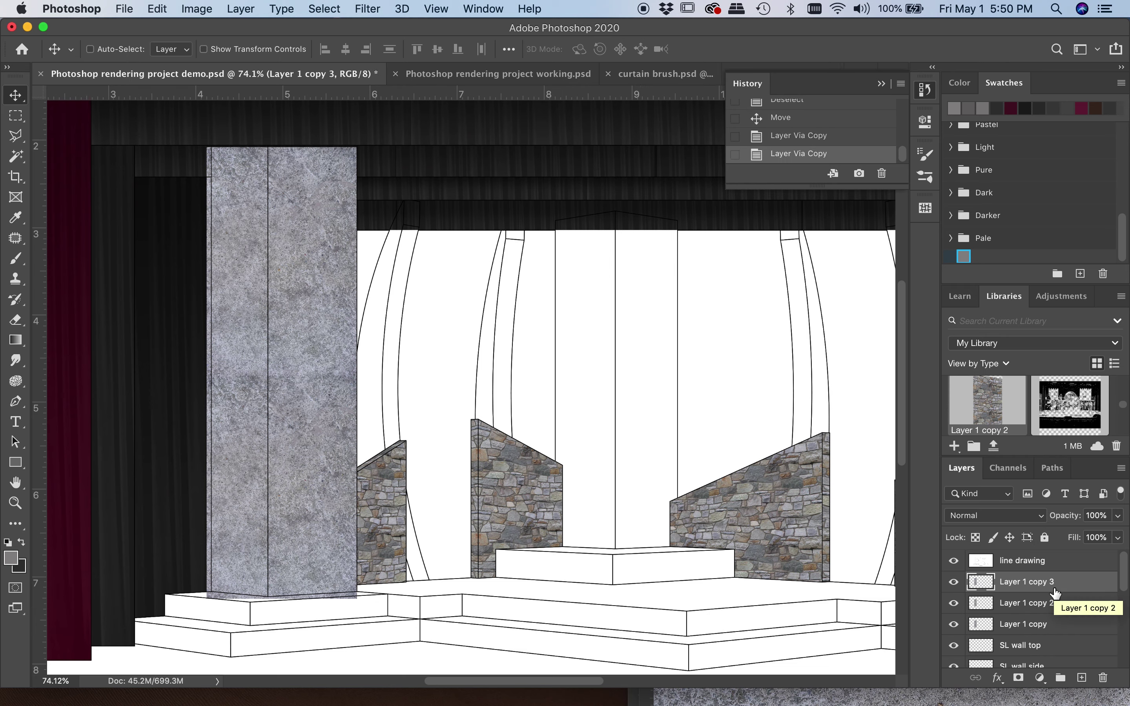
Rename the three concrete layers, from lowest to highest, as Column 1, column 2 and column 3.
left_click(1025, 624)
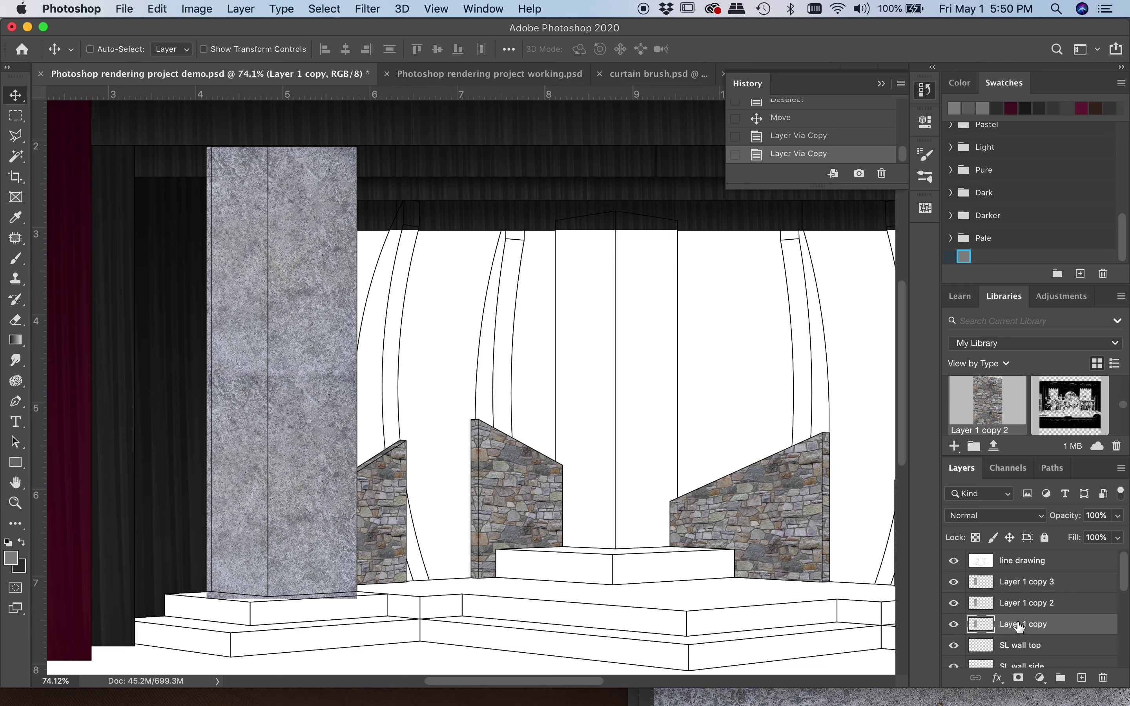
double_click(1020, 624)
type("Column 1")
key("Return")
left_click(1026, 605)
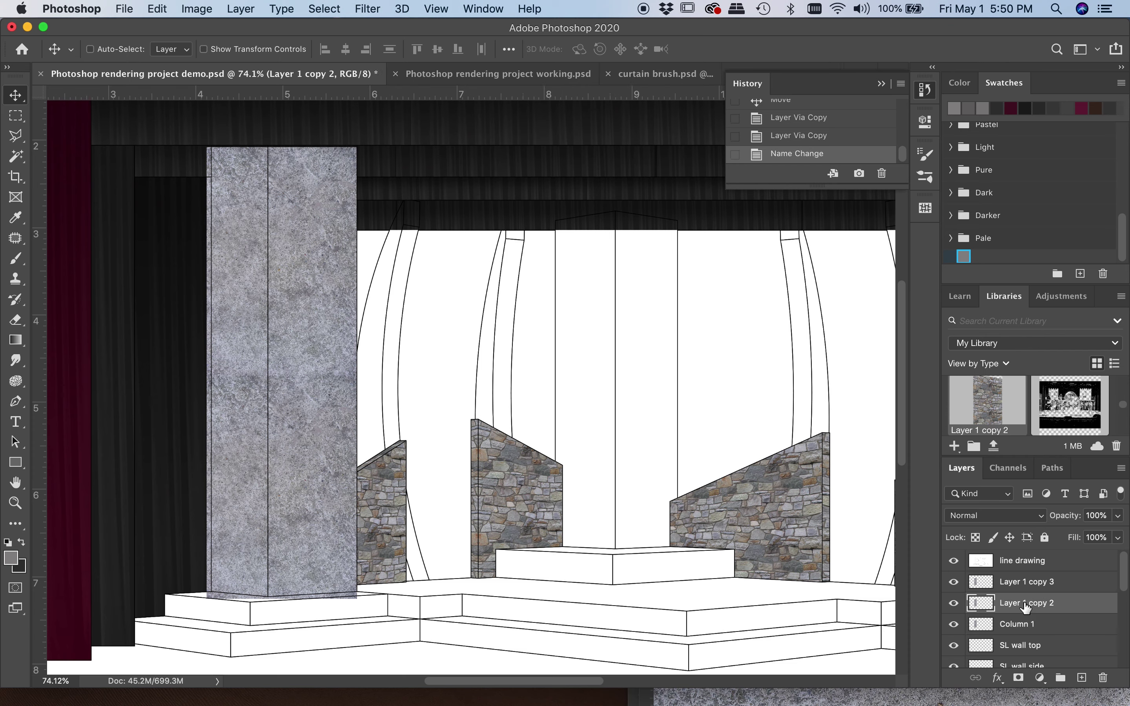
type("C")
key("Return")
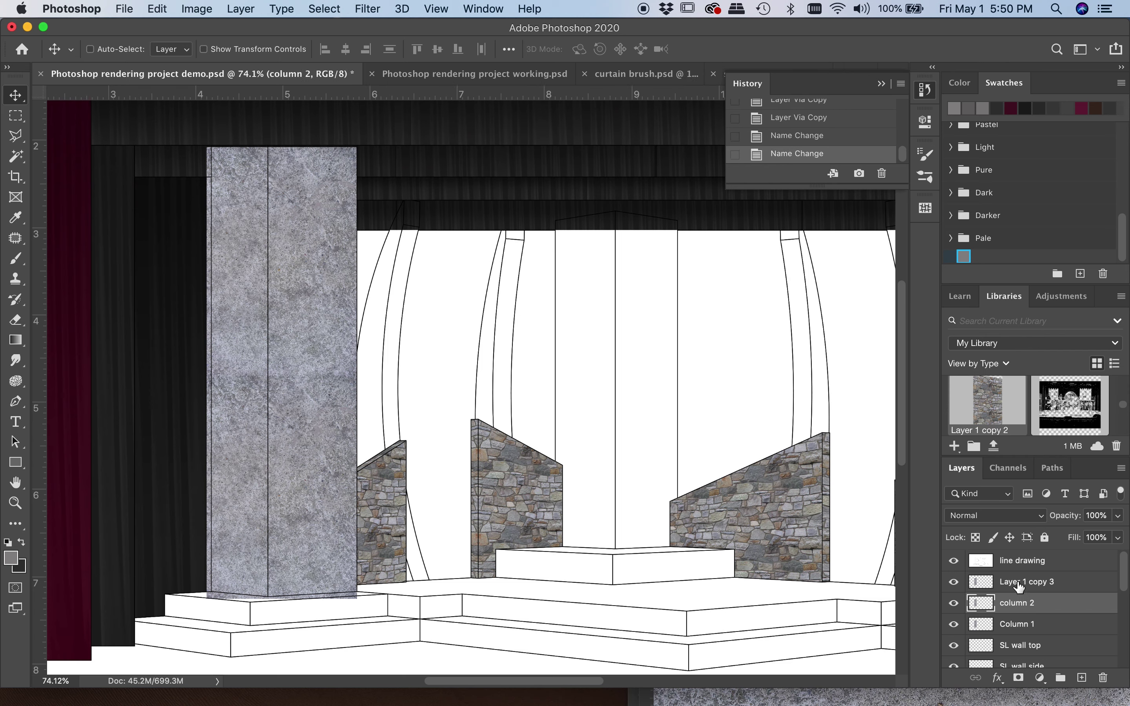
left_click(1019, 584)
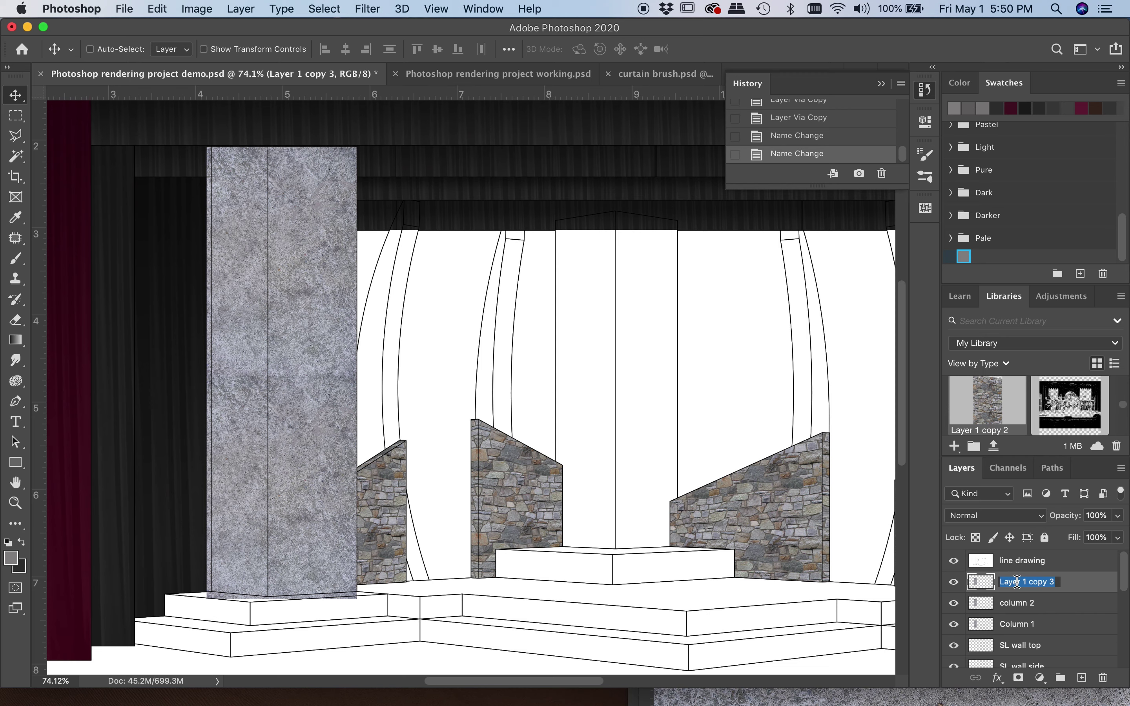
type("cl")
key("Return")
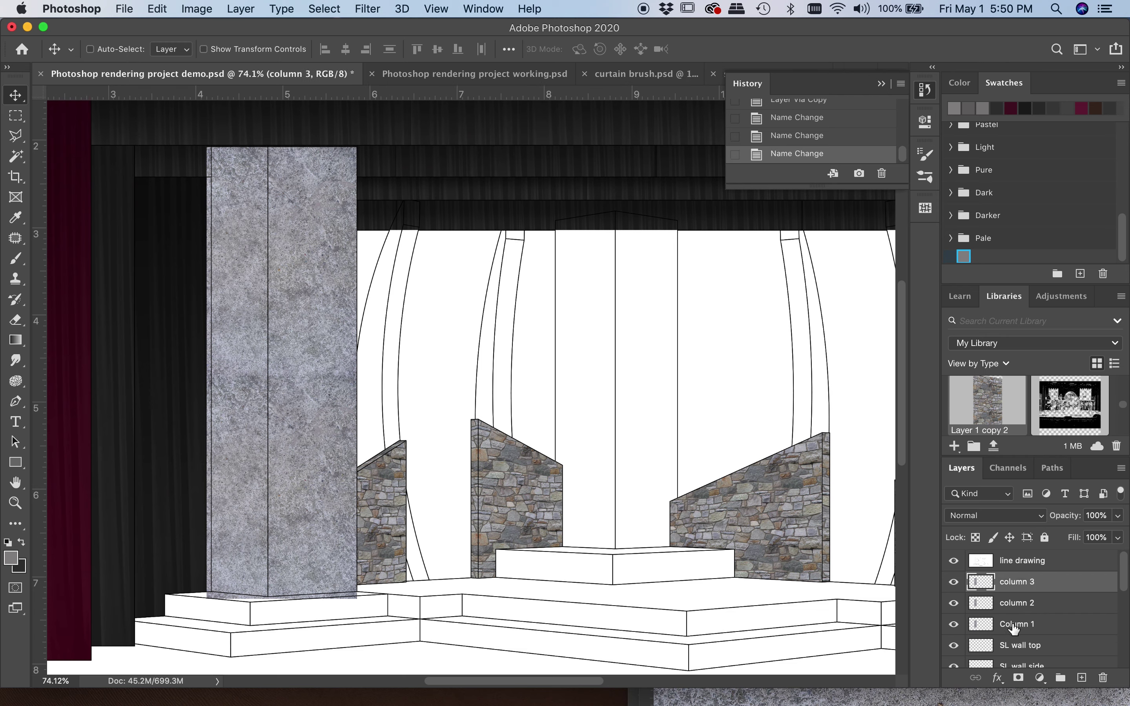
With column 3 hidden and column 2 visible, move the column 2 concrete over the centre column of the set.
left_click(1018, 627)
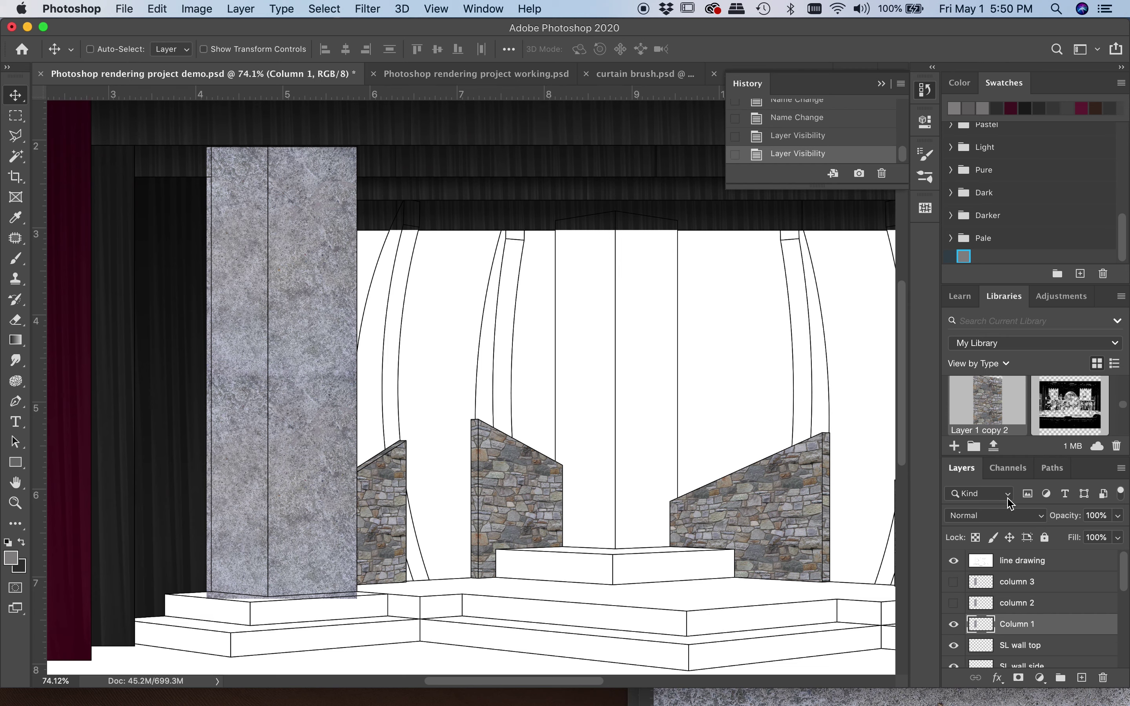
left_click(1040, 605)
left_click(952, 604)
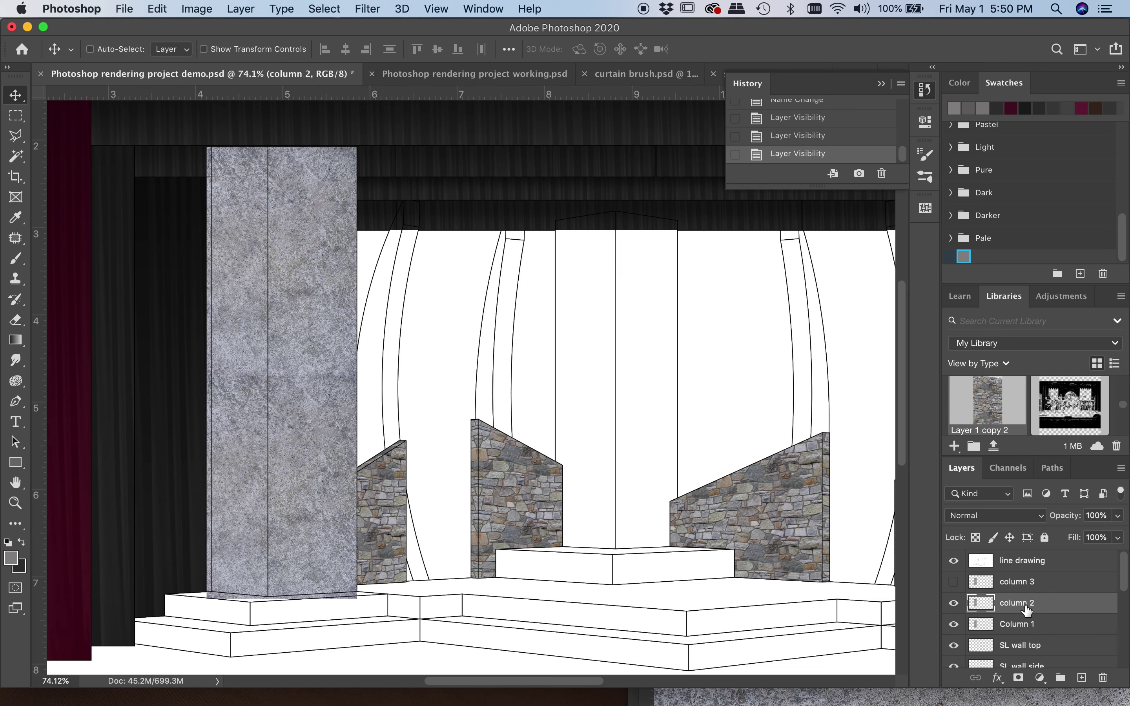
left_click_drag(268, 427, 604, 487)
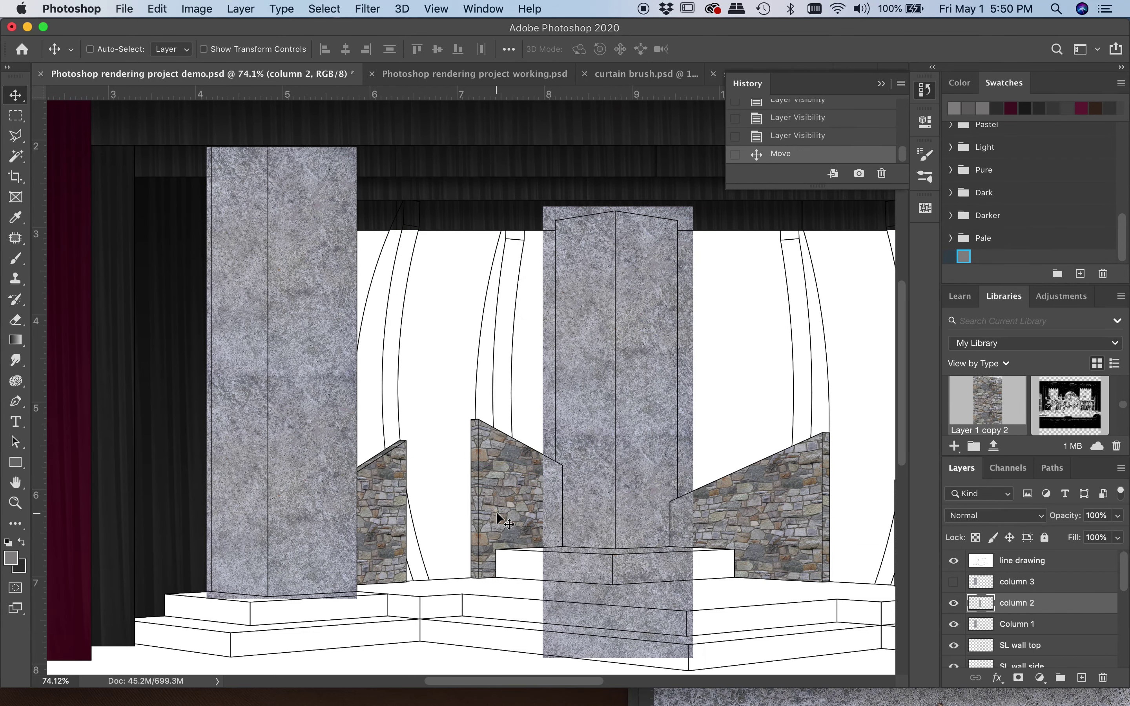
Show the column 3 layer and move its concrete over the tall stage-left column.
scroll(497, 513, "right", 5)
left_click(957, 582)
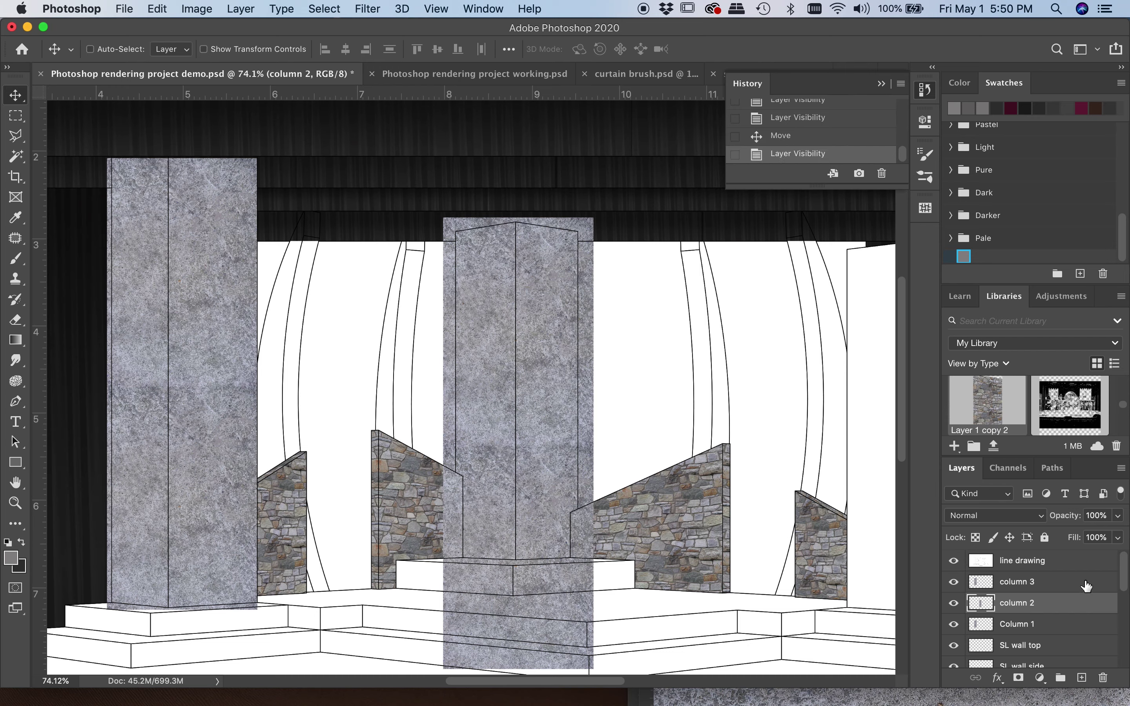
left_click(1065, 584)
left_click_drag(194, 431, 800, 484)
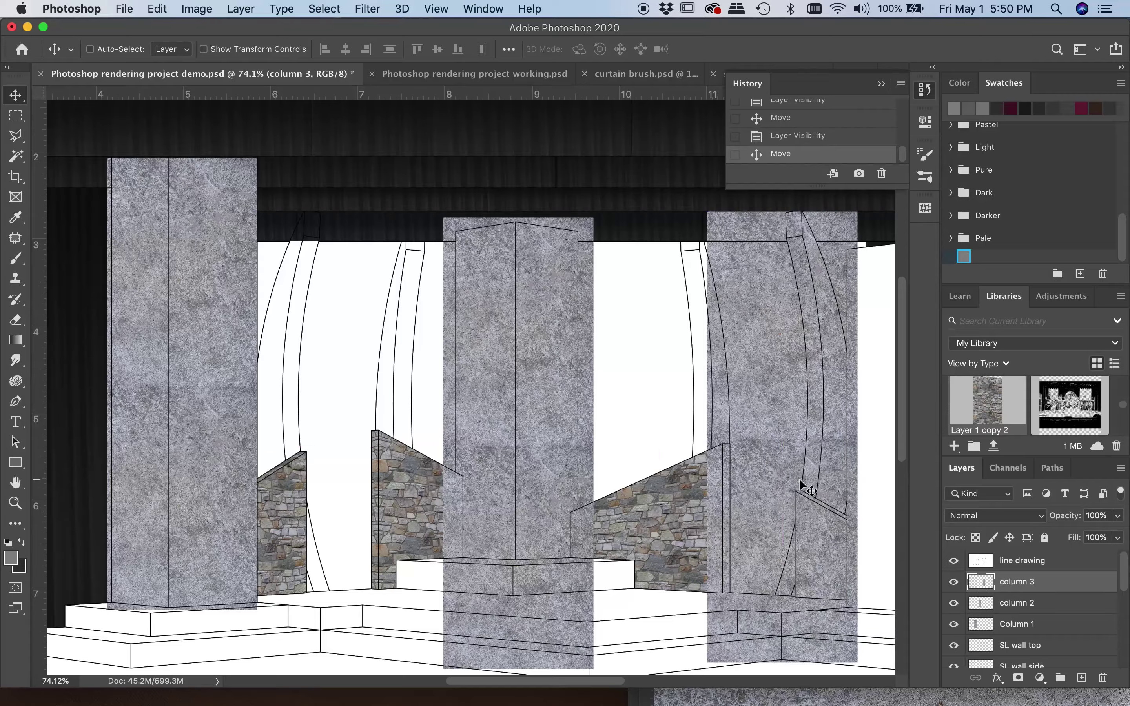
scroll(766, 485, "right", 8)
left_click_drag(604, 483, 747, 483)
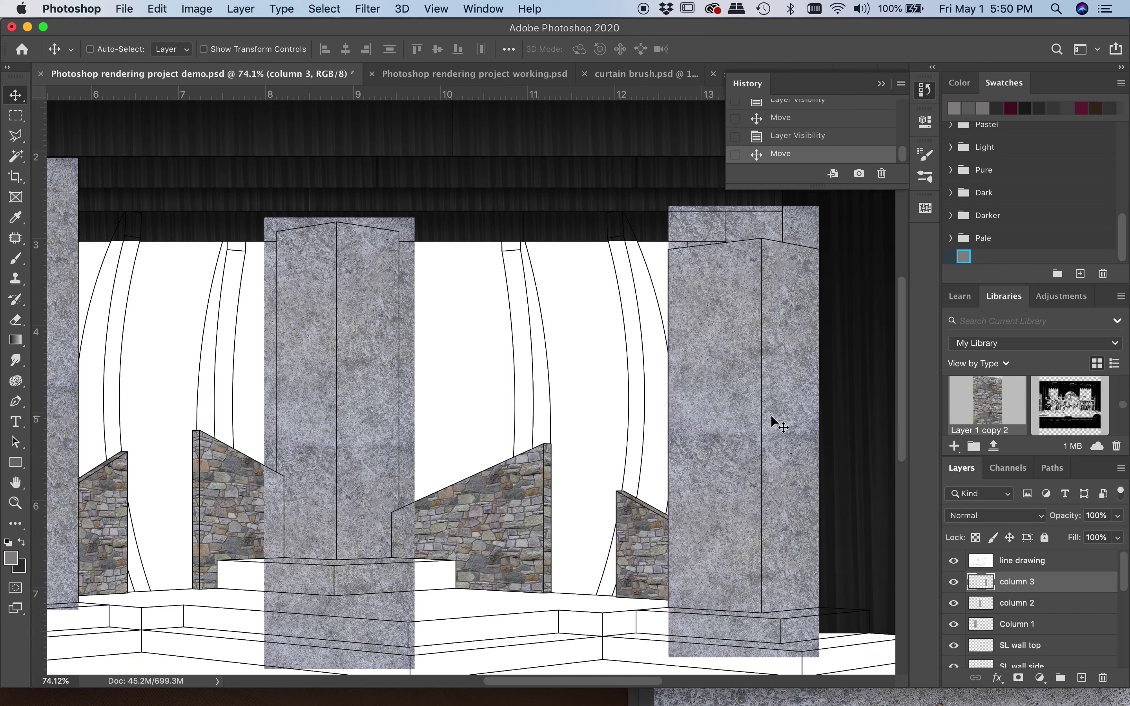
scroll(329, 455, "left", 5)
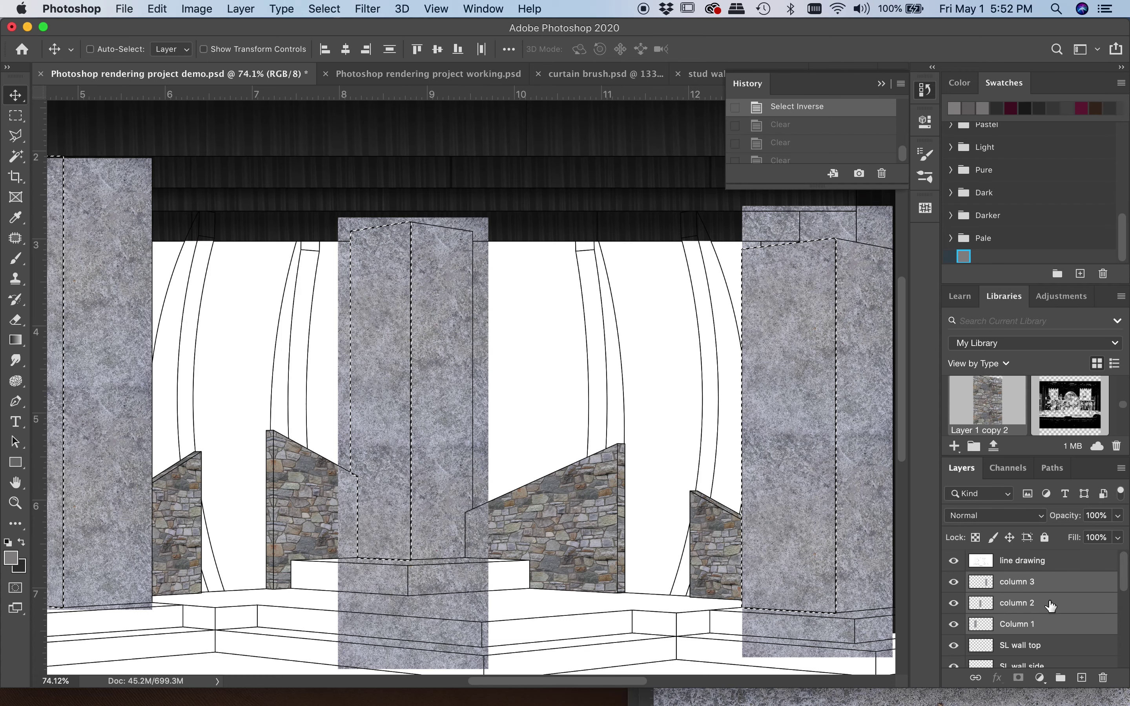
Duplicate the column 3, column 2 and Column 1 layers together within the same document.
left_click(1050, 586)
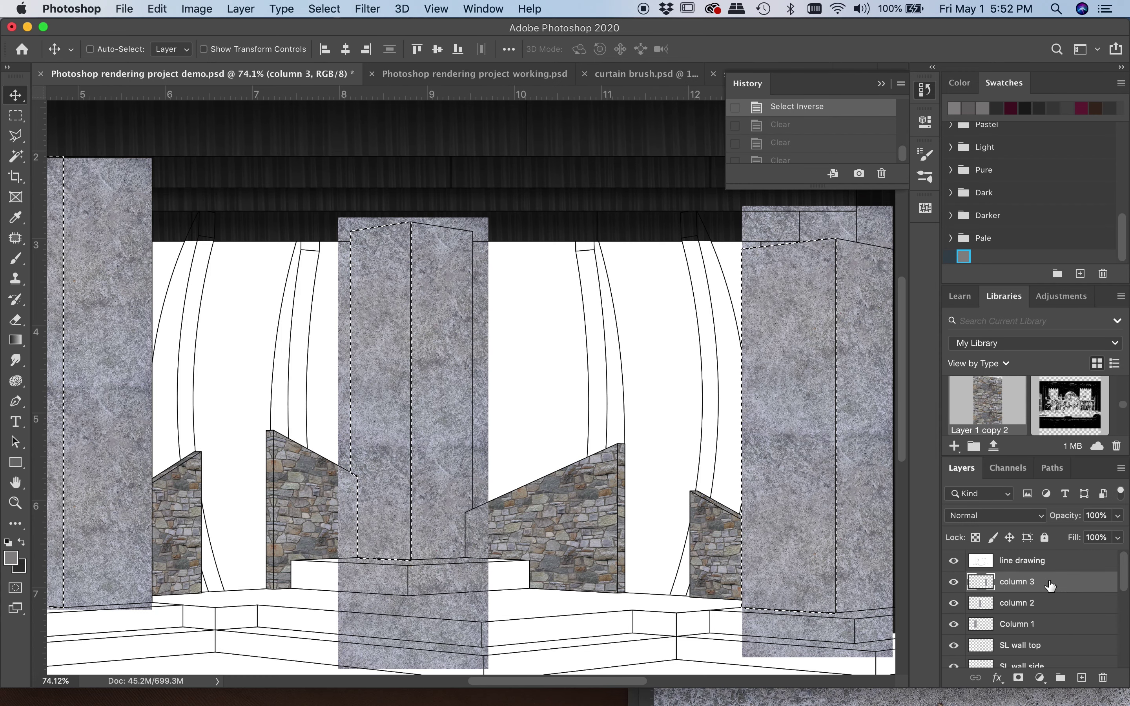
left_click(1050, 626, "shift")
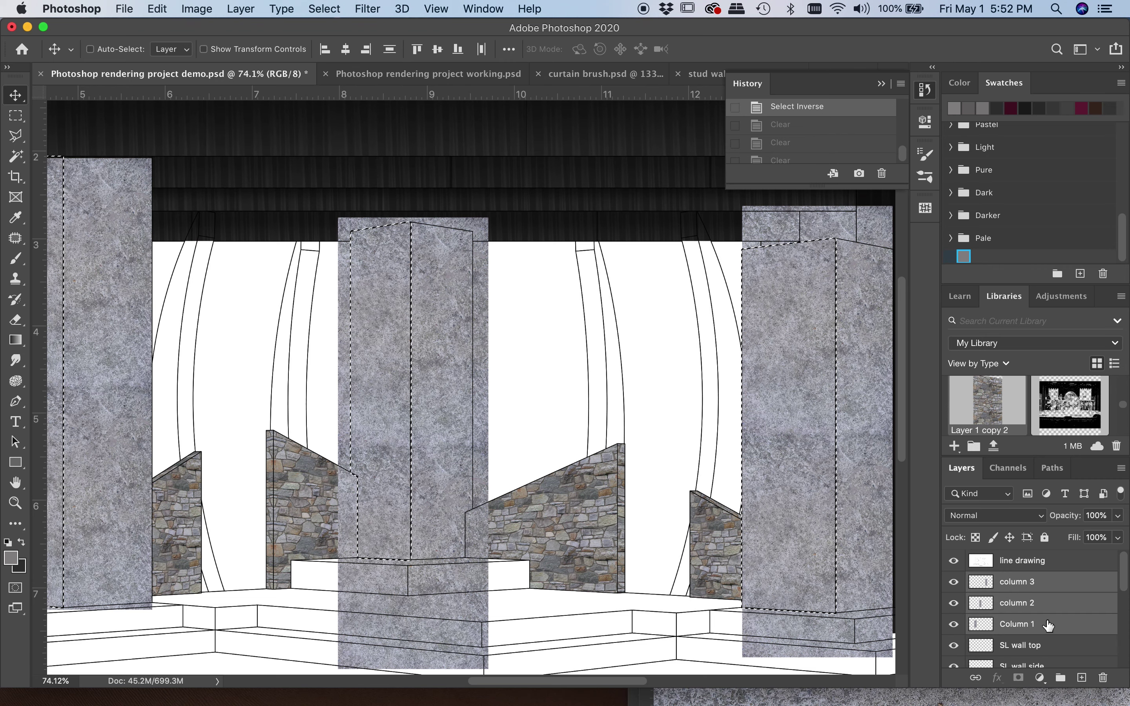
right_click(1044, 589)
left_click(884, 99)
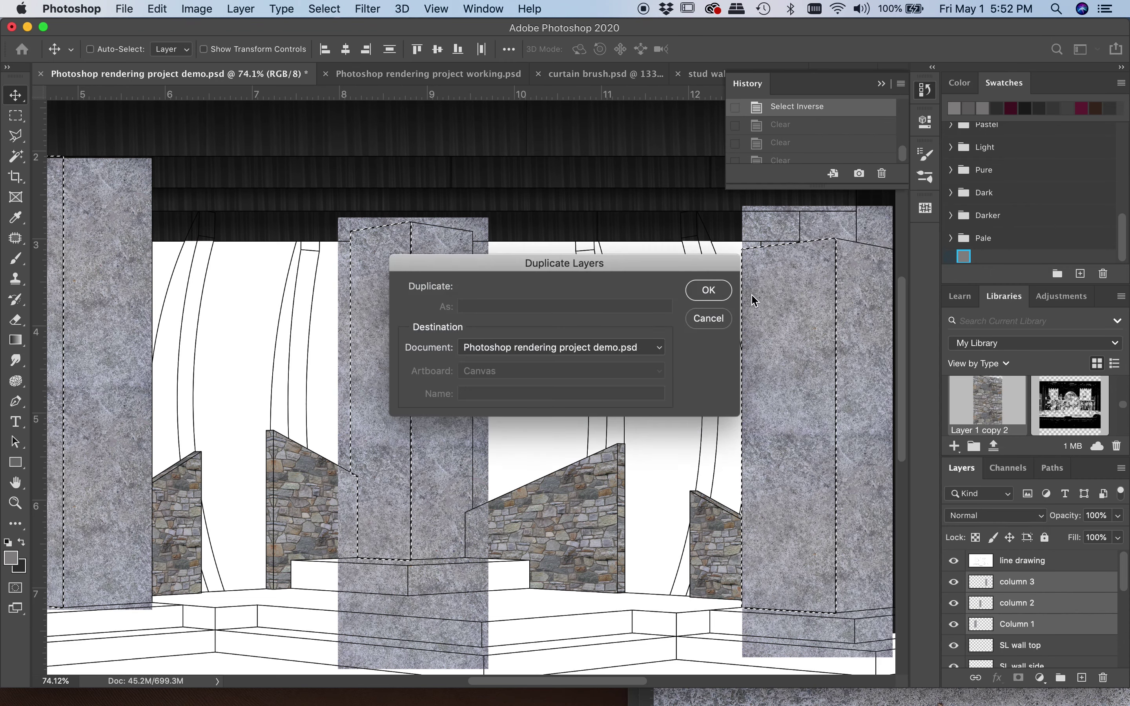
left_click(708, 290)
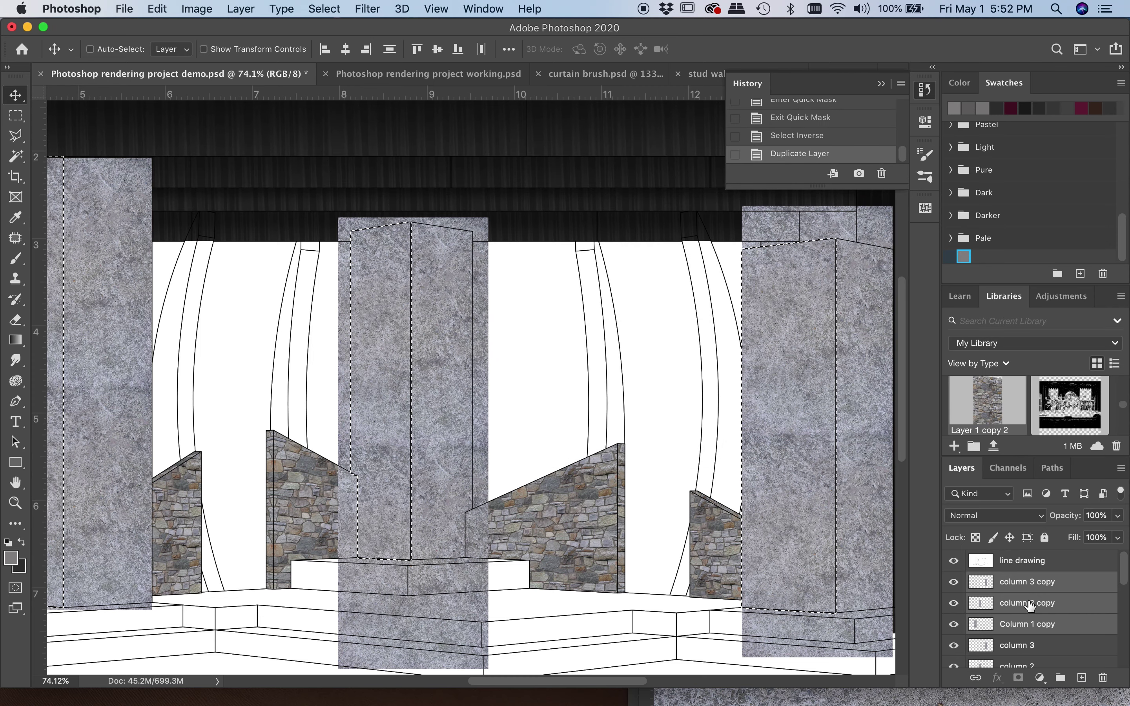
Clear the concrete inside the active inverted selection from the original Column 1, column 2 and column 3 layers.
scroll(1035, 626, "down", 3)
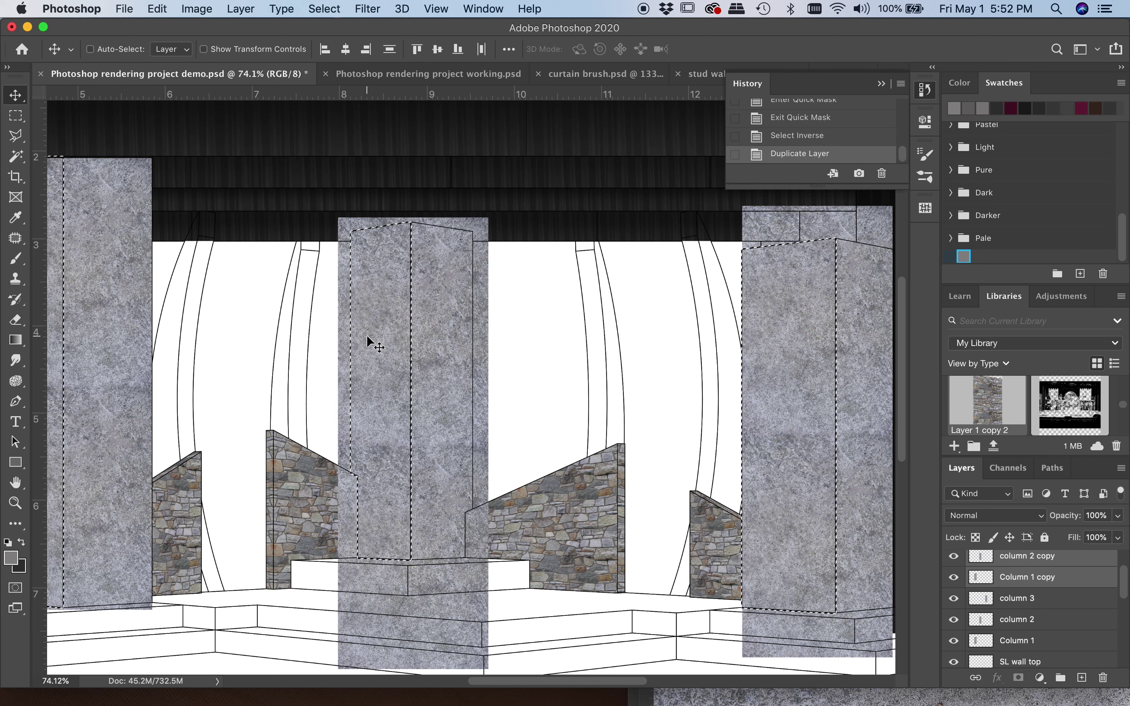
scroll(1069, 607, "down", 2)
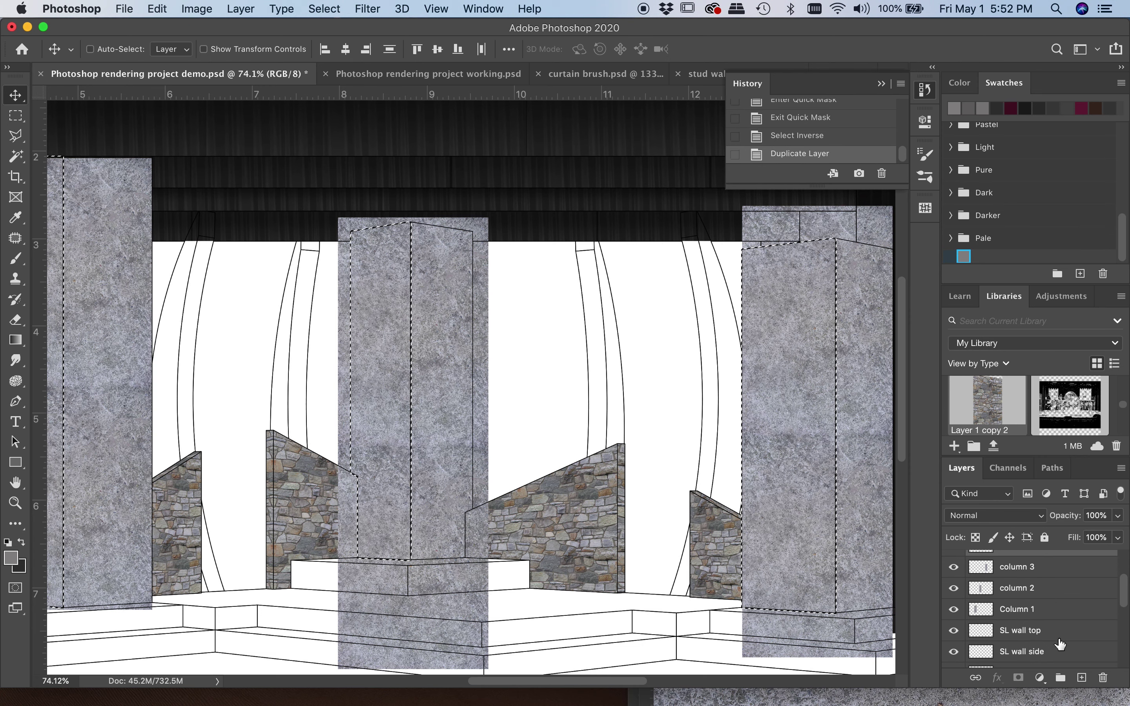
left_click(1056, 609)
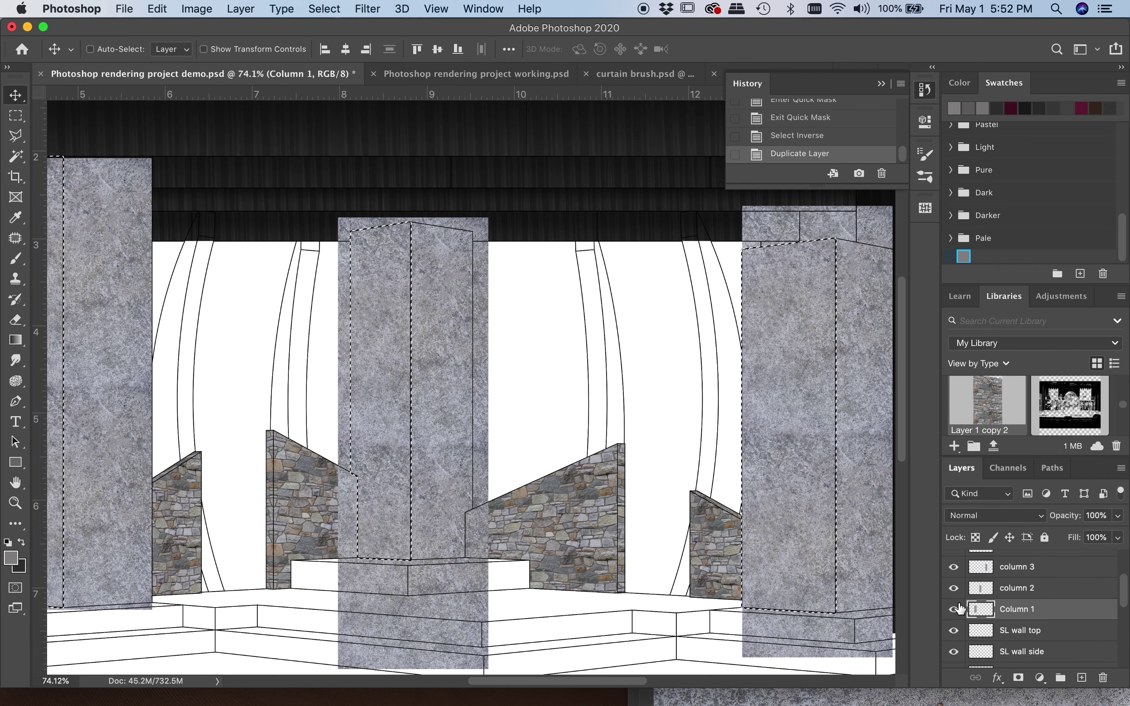
key("BackSpace")
left_click(1017, 589)
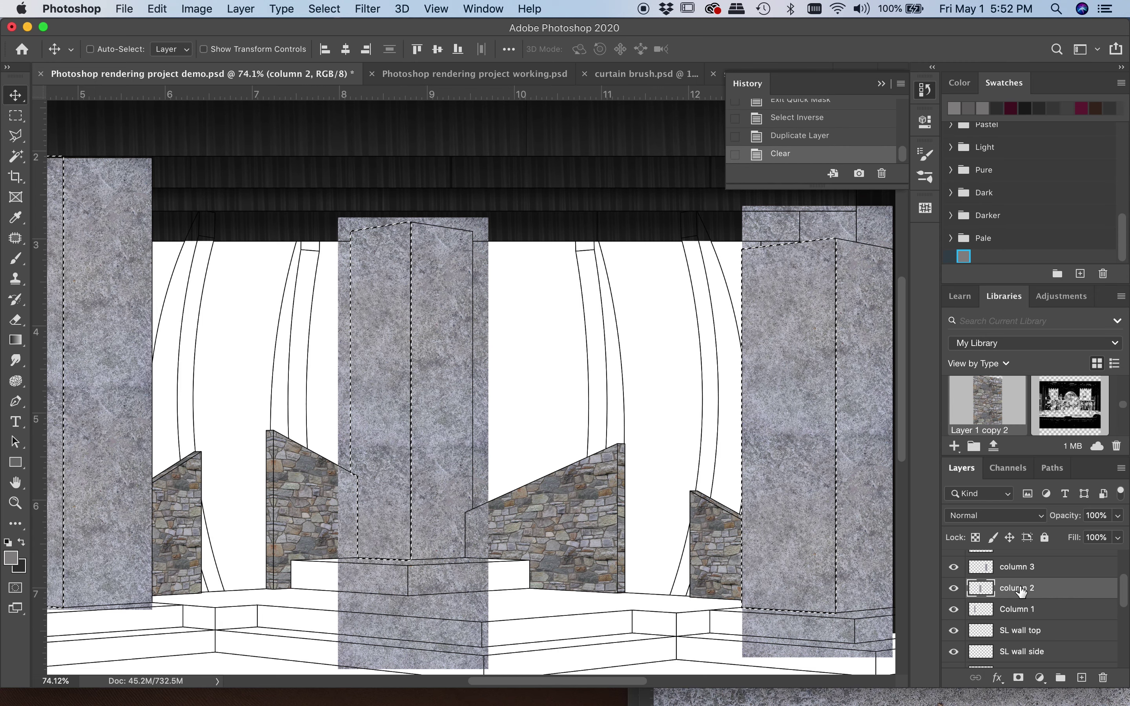
key("BackSpace")
left_click(1027, 566)
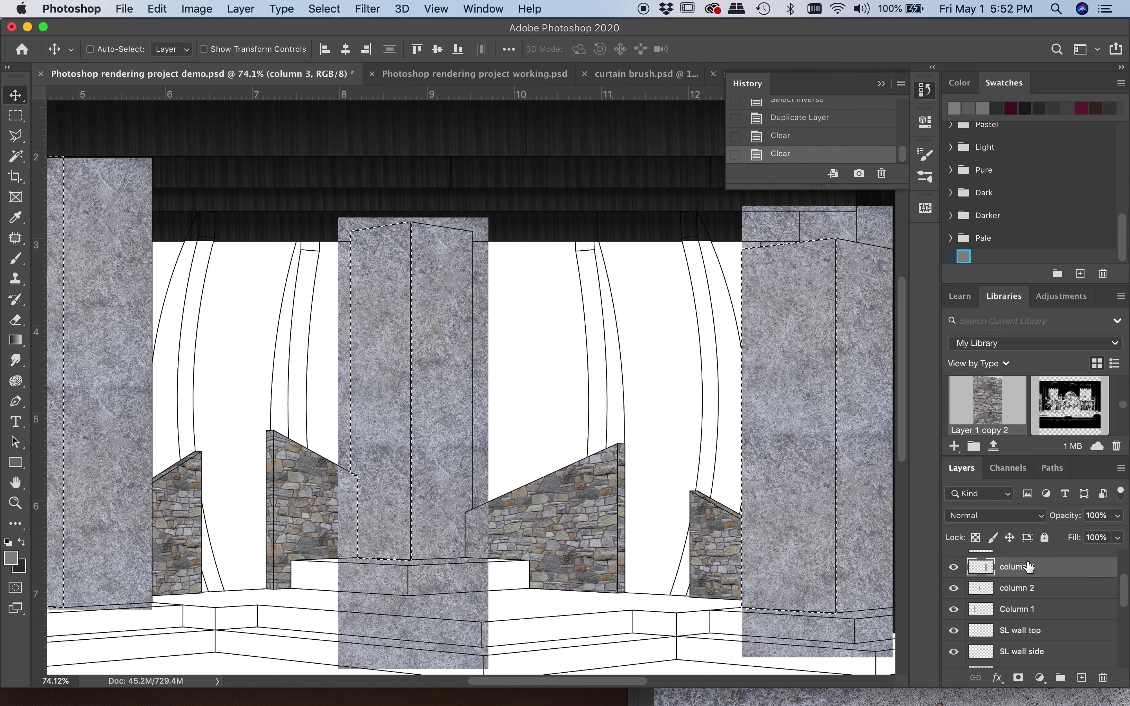
key("BackSpace")
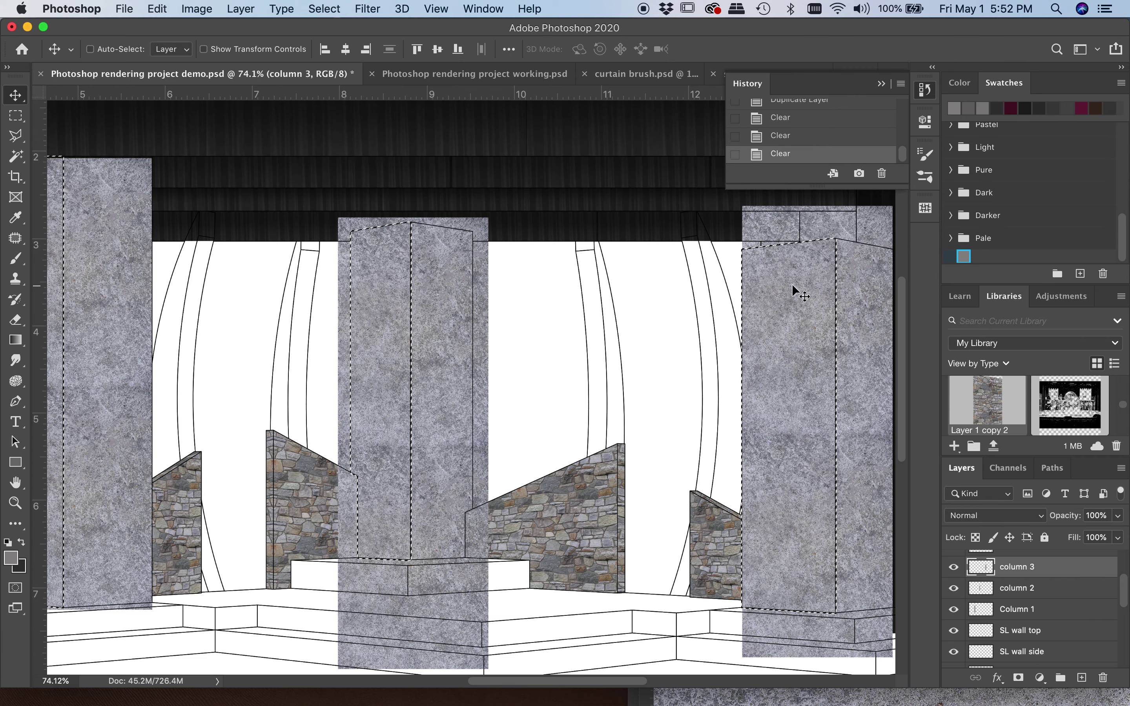
With the Column 1 copy layer active, load the SL columns channel as a selection and invert it.
scroll(1042, 598, "up", 3)
left_click(1042, 596)
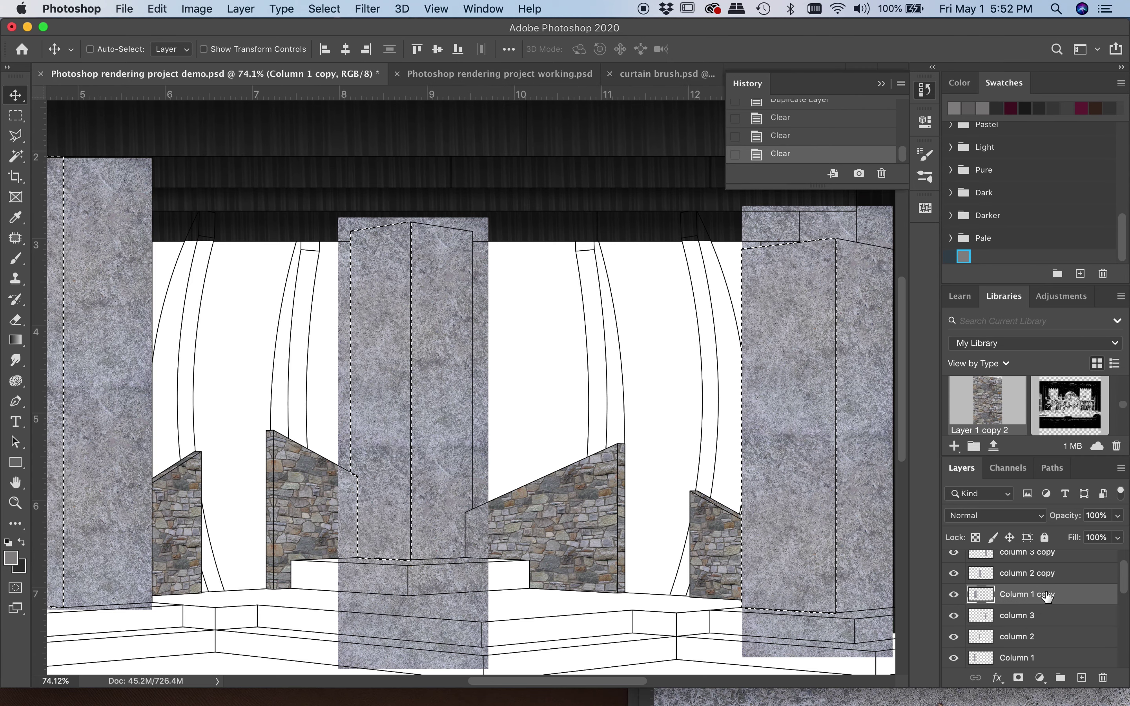
left_click(1007, 468)
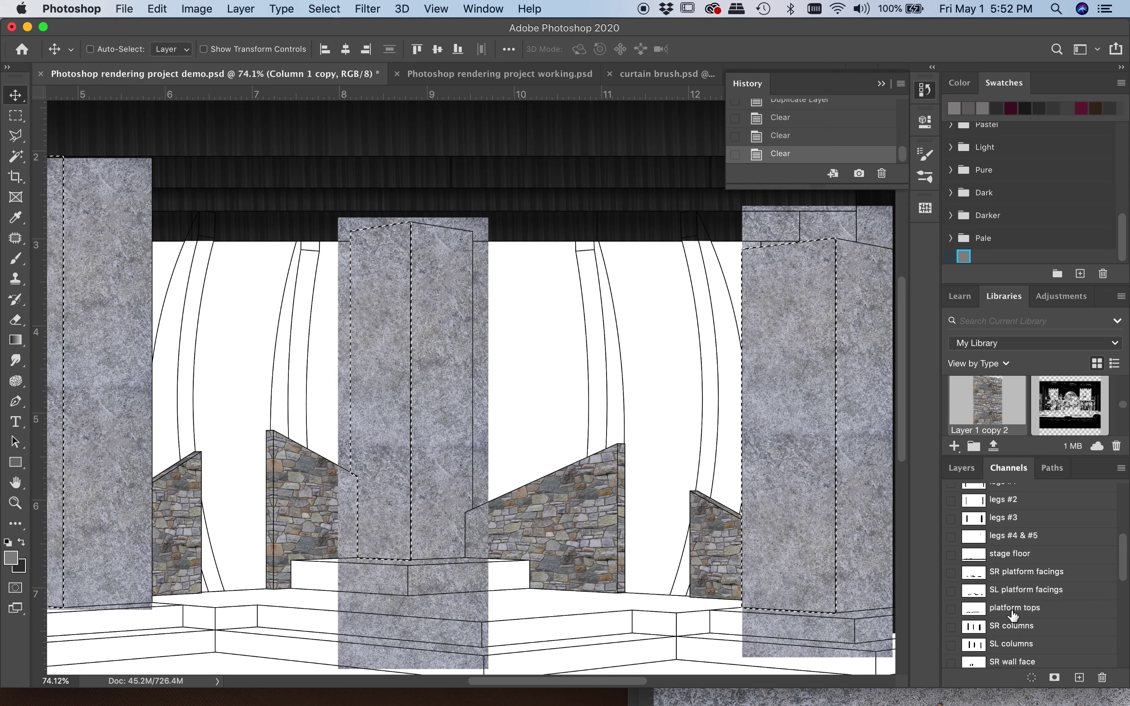
left_click(974, 646, "super")
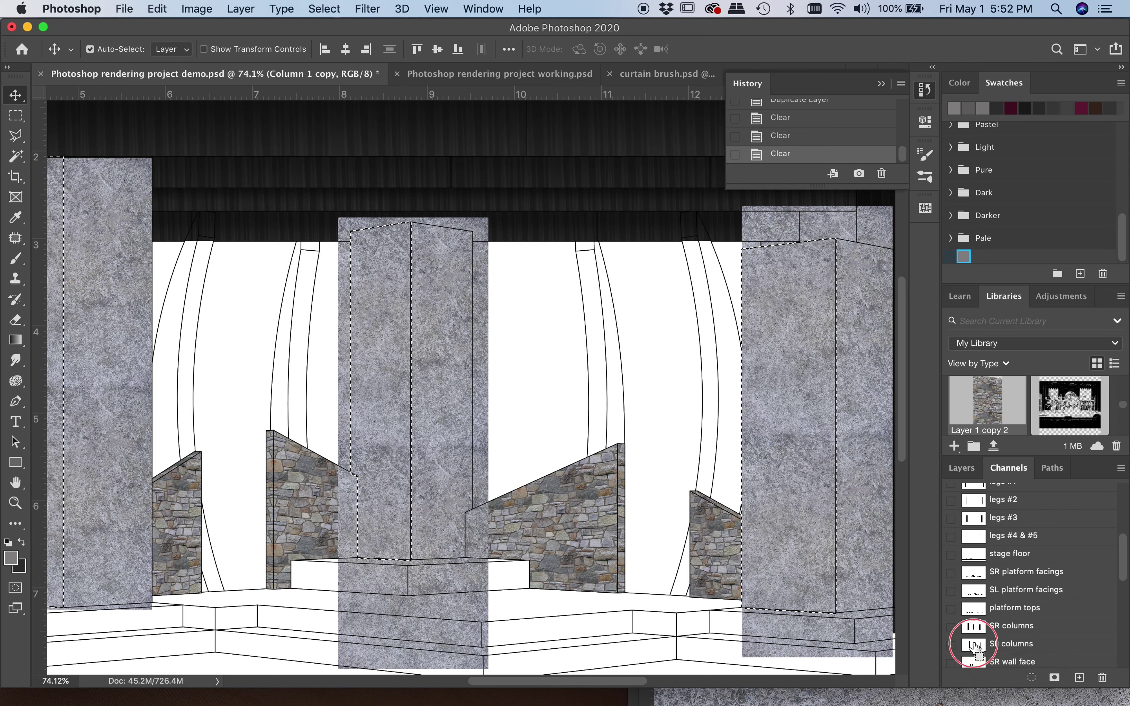
left_click(955, 469)
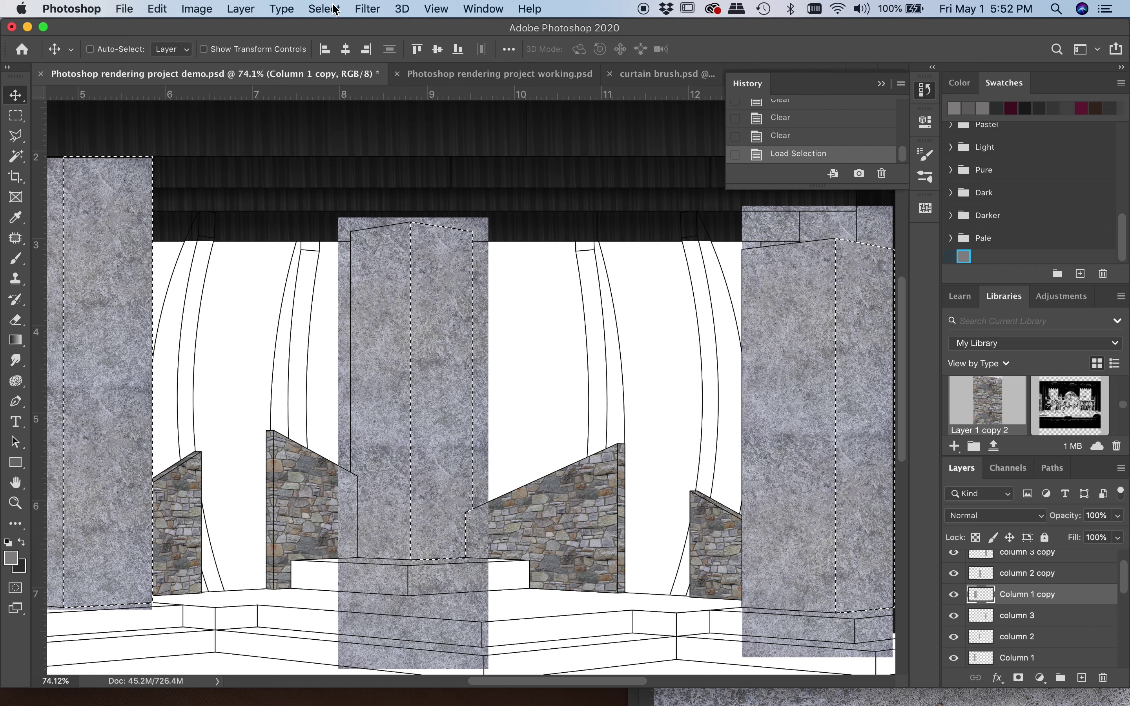
left_click(324, 9)
left_click(335, 73)
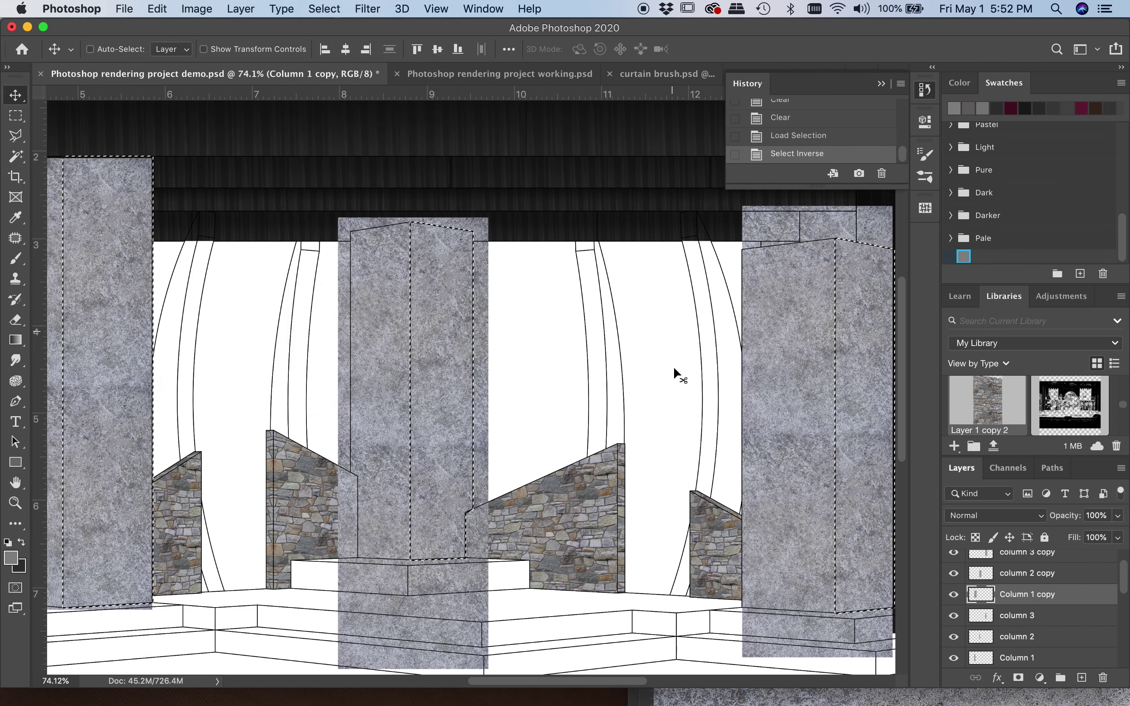
Clear the selected excess concrete from the Column 1 copy, column 2 copy and column 3 copy layers, and deselect.
key("Delete")
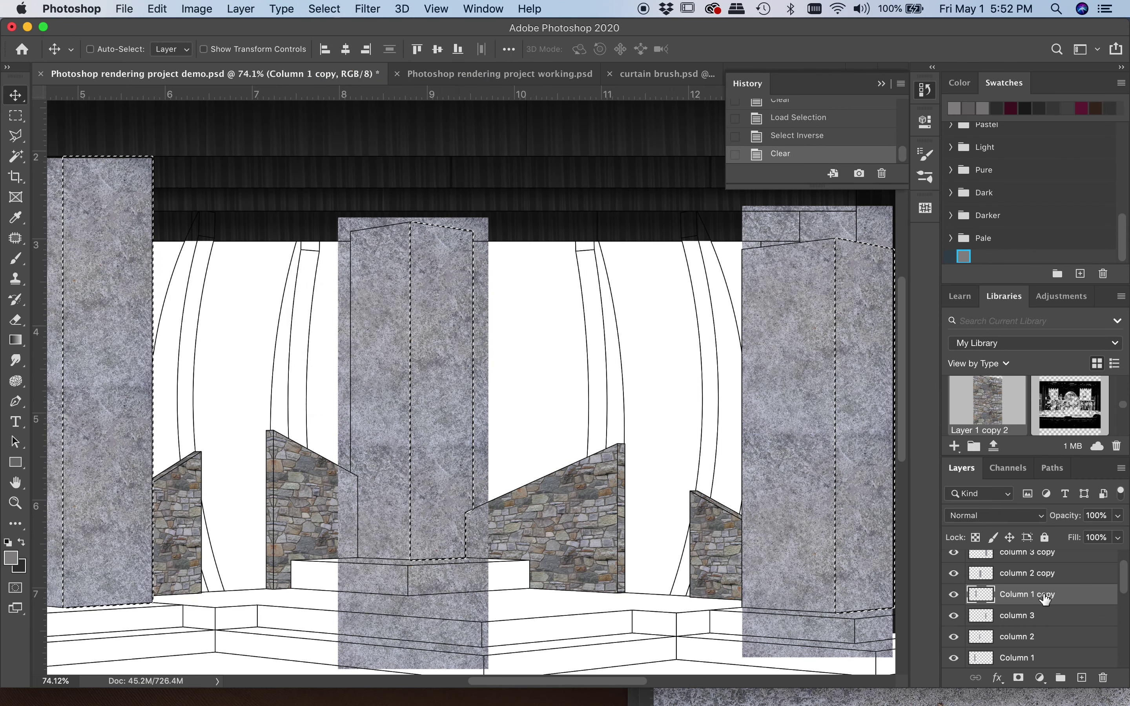
scroll(460, 582, "down", 3)
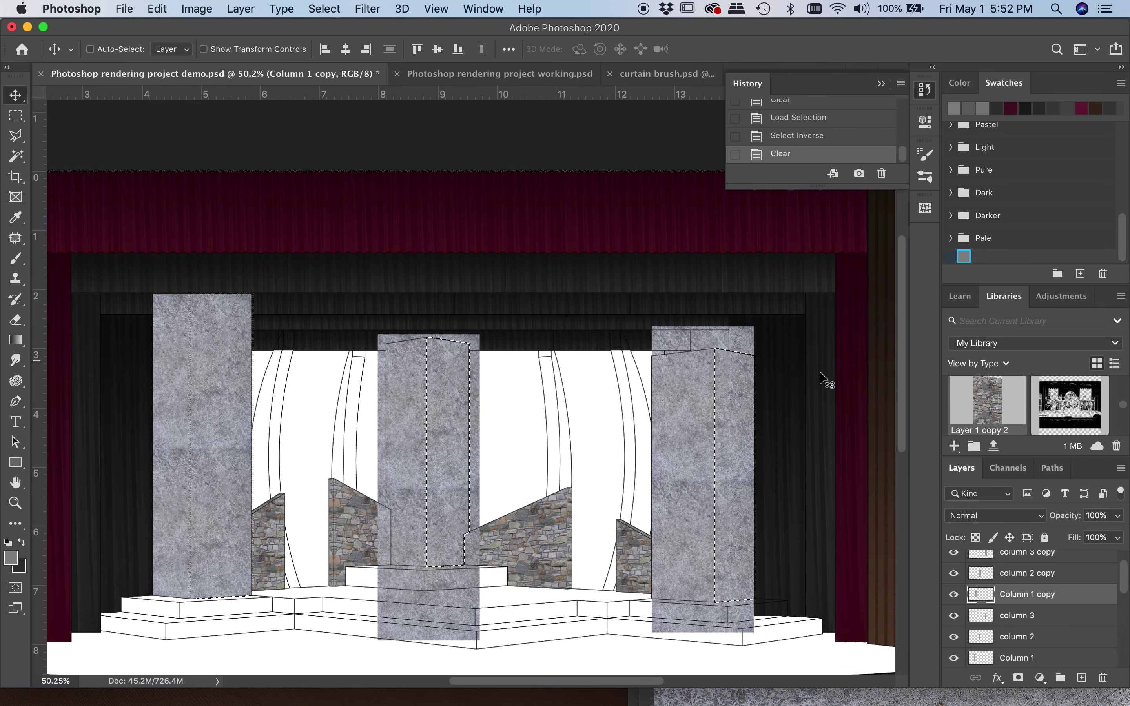
left_click(1029, 575)
key("Delete")
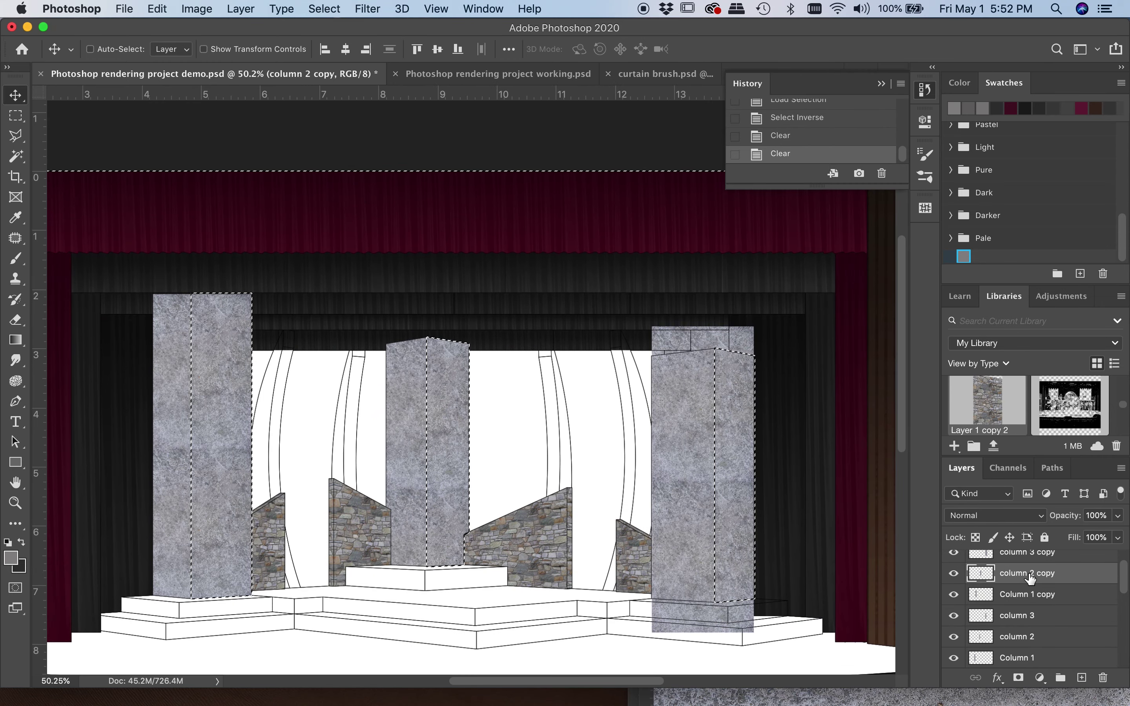
left_click(1053, 557)
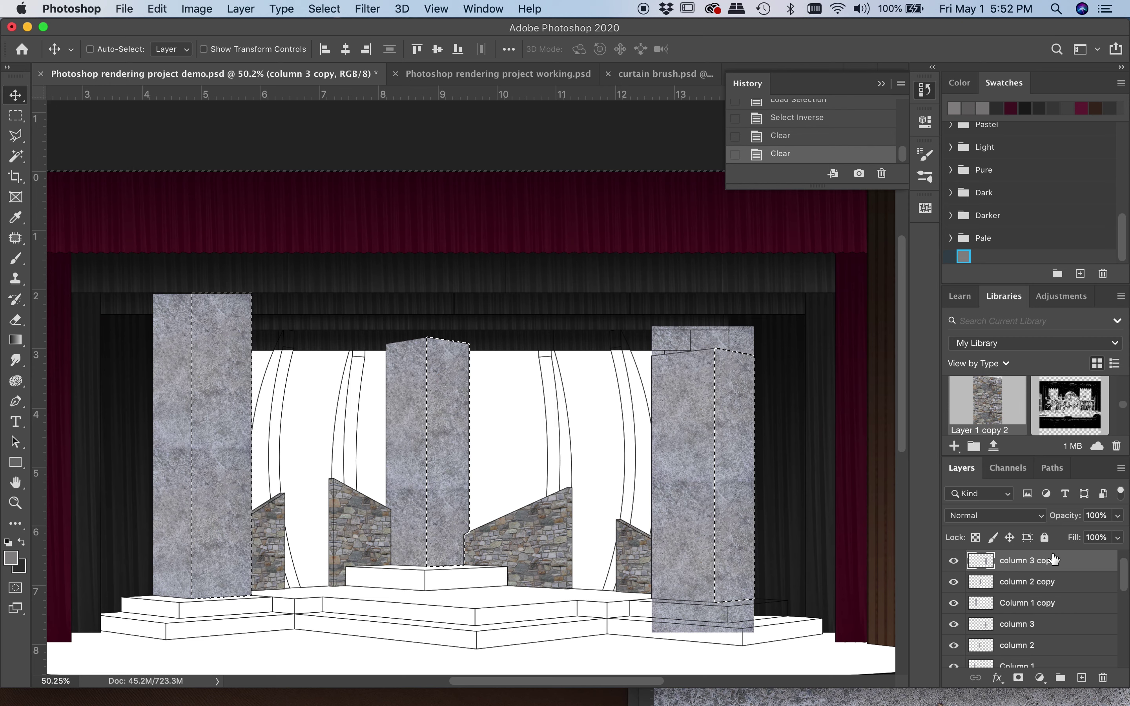
key("Delete")
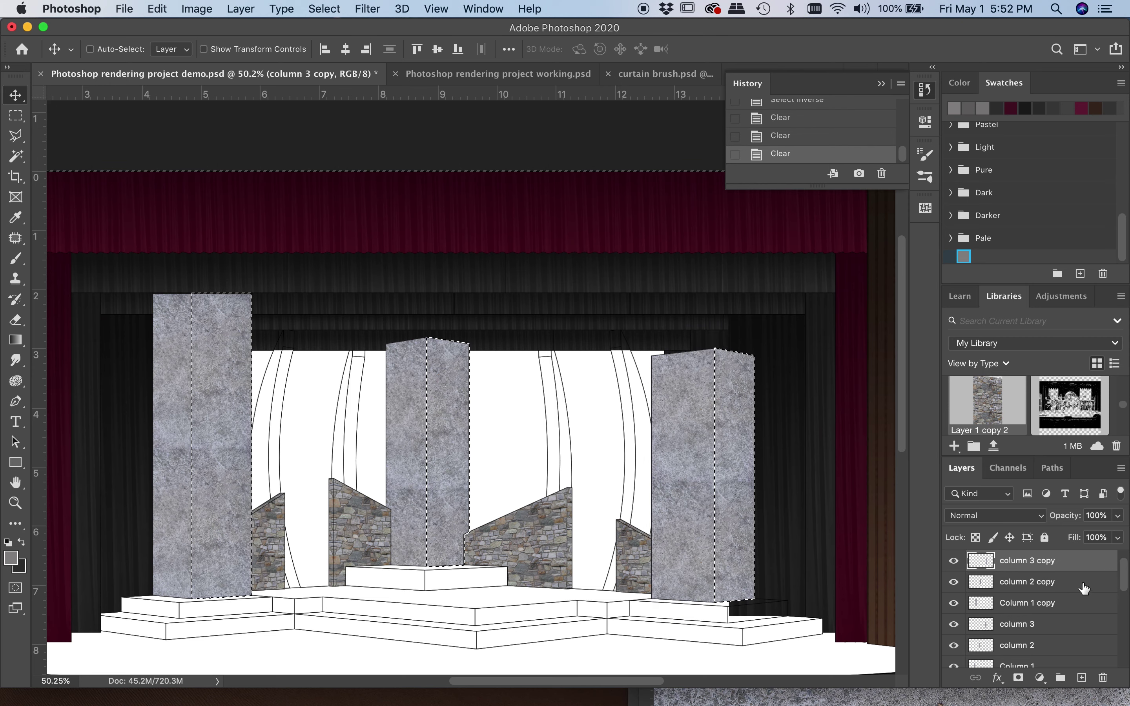
key("super+d")
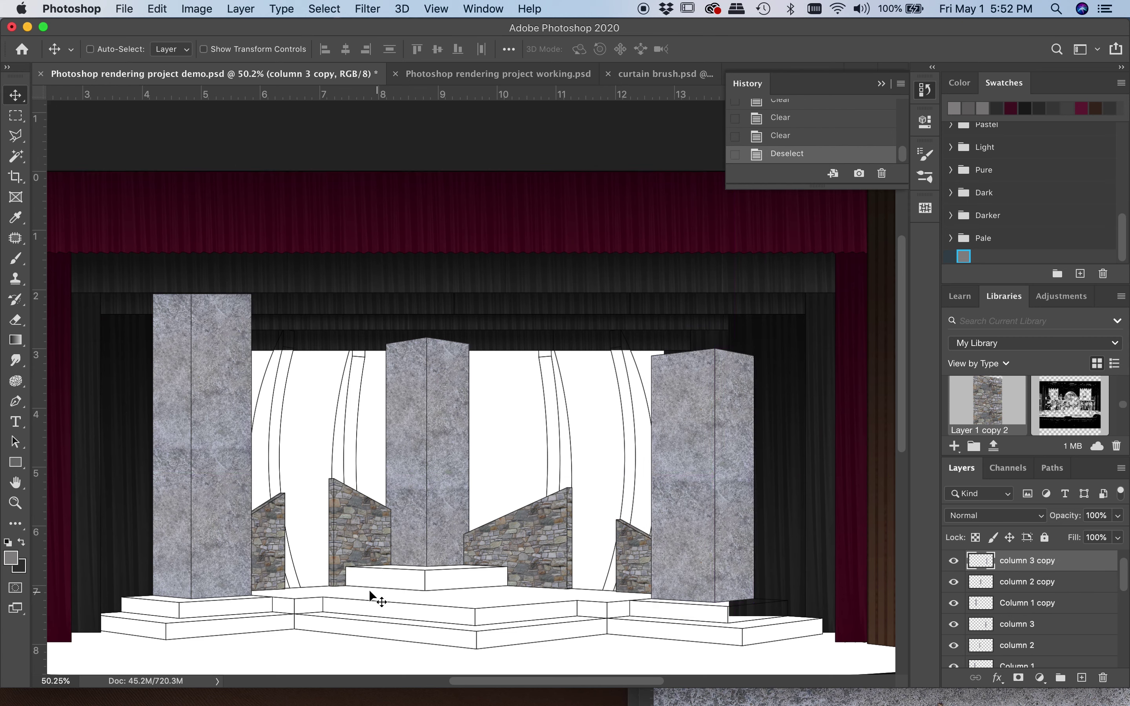